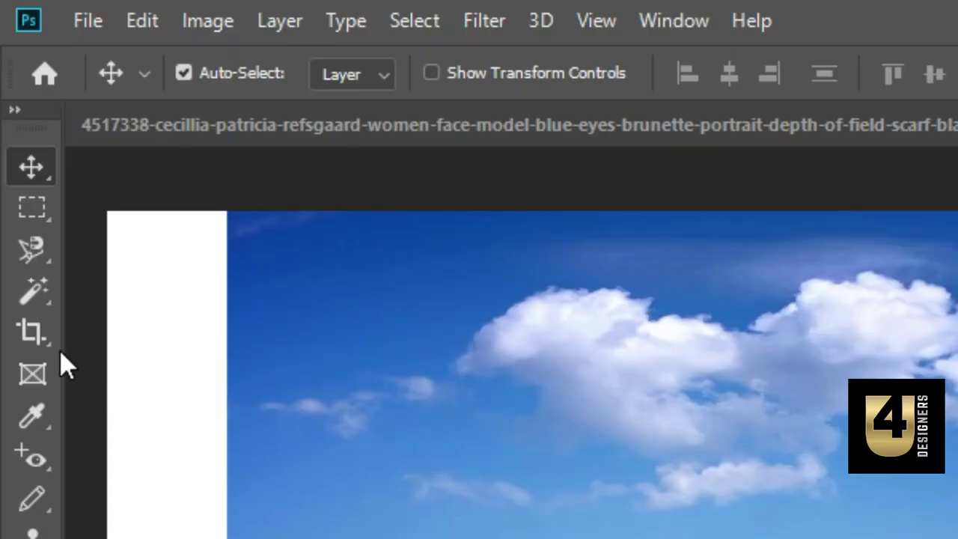
Select the standard rectangular Crop Tool so a crop frame surrounds the whole landscape
{"action": "left_click", "coordinate": [49, 342]}
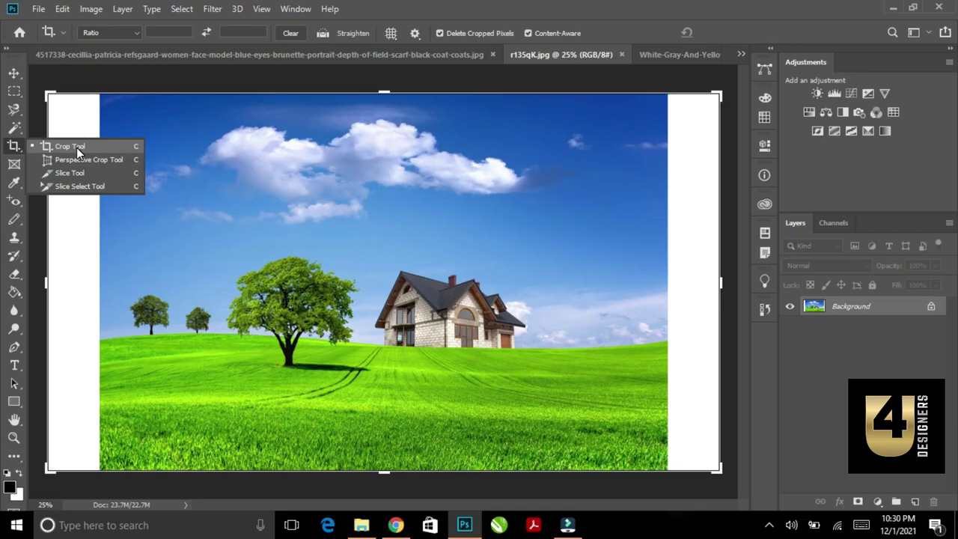
{"action": "left_click", "coordinate": [77, 148]}
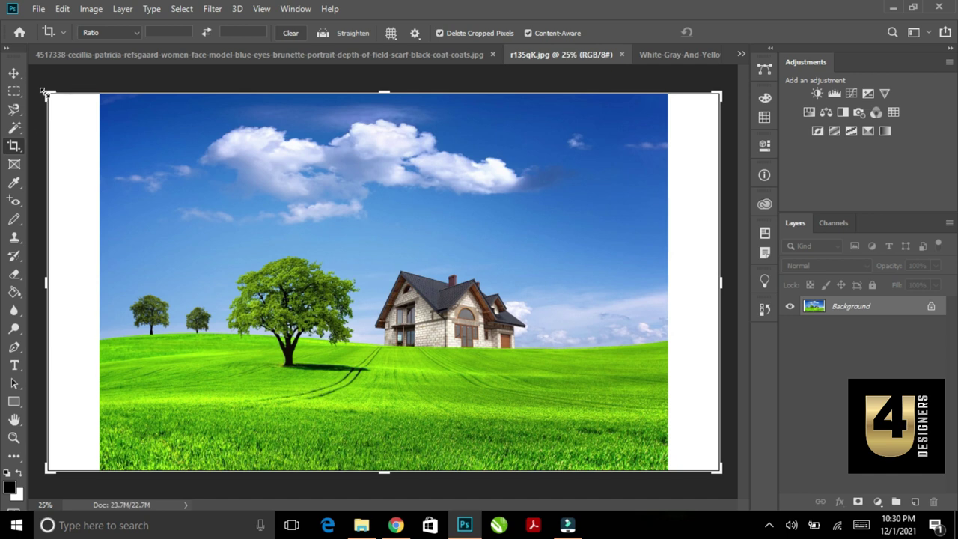
Drag the crop handles in tightly around the tree and house
{"action": "left_click_drag", "start_coordinate": [46, 95], "coordinate": [112, 137]}
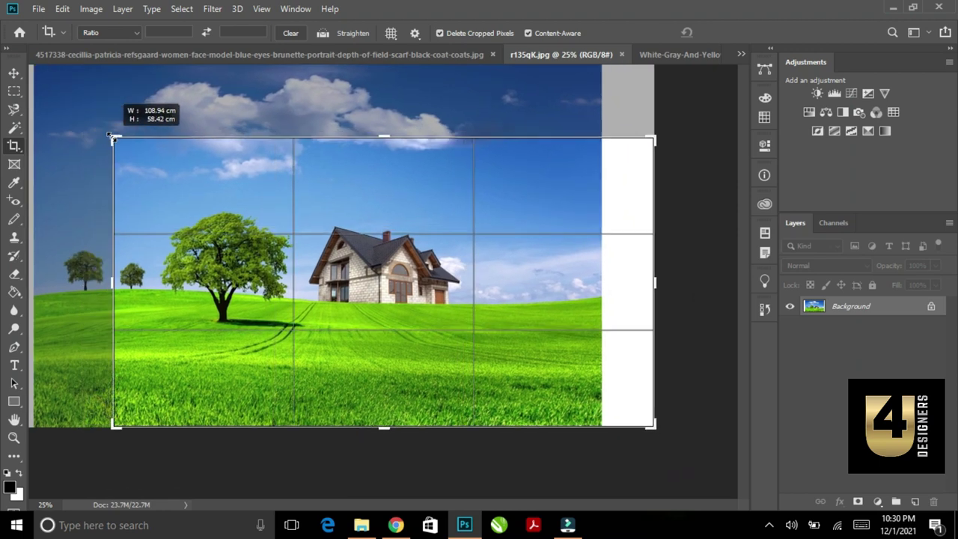
{"action": "left_click_drag", "start_coordinate": [112, 137], "coordinate": [129, 138]}
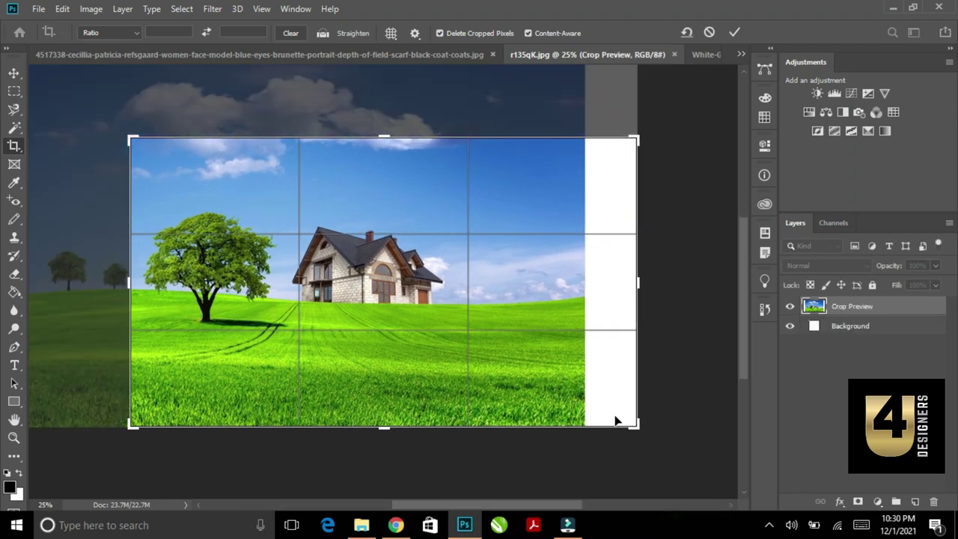
{"action": "left_click_drag", "start_coordinate": [637, 424], "coordinate": [555, 385]}
{"action": "left_click_drag", "start_coordinate": [562, 284], "coordinate": [552, 284]}
{"action": "left_click_drag", "start_coordinate": [376, 172], "coordinate": [378, 180]}
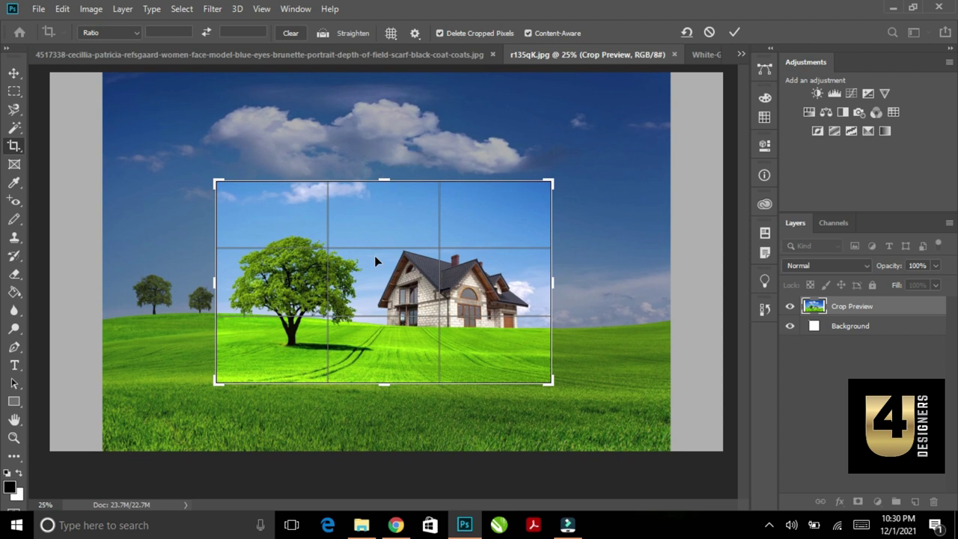
{"action": "left_click_drag", "start_coordinate": [383, 384], "coordinate": [383, 394]}
{"action": "left_click_drag", "start_coordinate": [218, 283], "coordinate": [216, 278]}
{"action": "left_click_drag", "start_coordinate": [561, 284], "coordinate": [552, 285]}
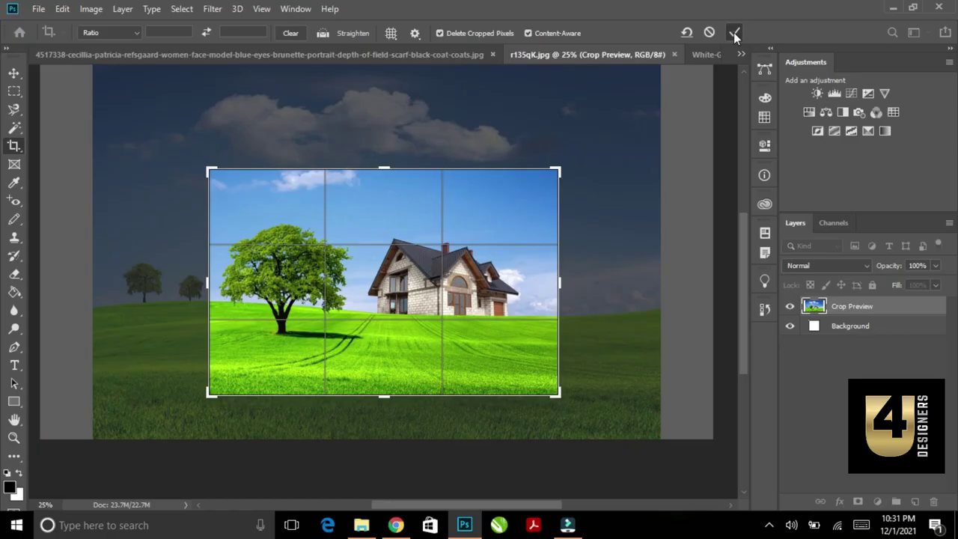
Commit the tree-and-house crop, then undo it to restore the full landscape
{"action": "left_click", "coordinate": [734, 33]}
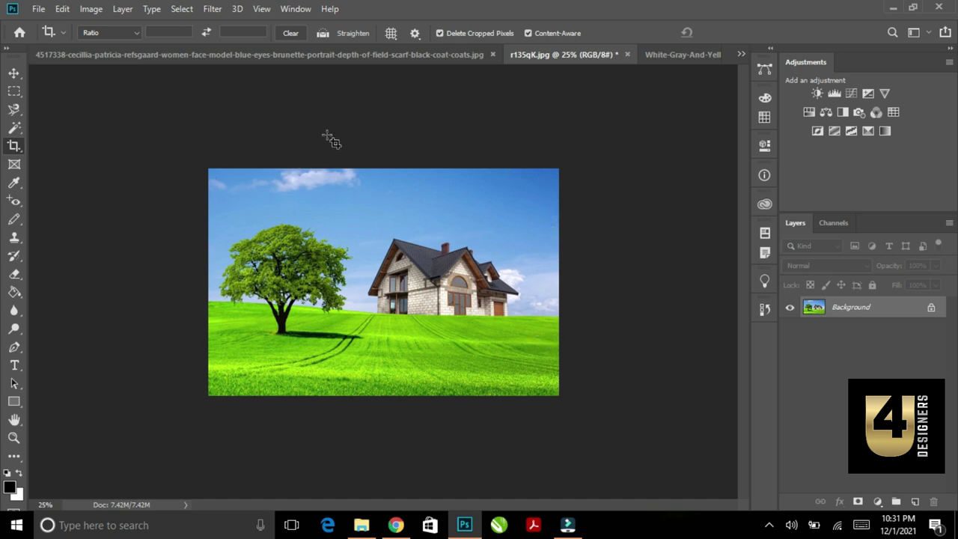
{"action": "key", "text": "ctrl"}
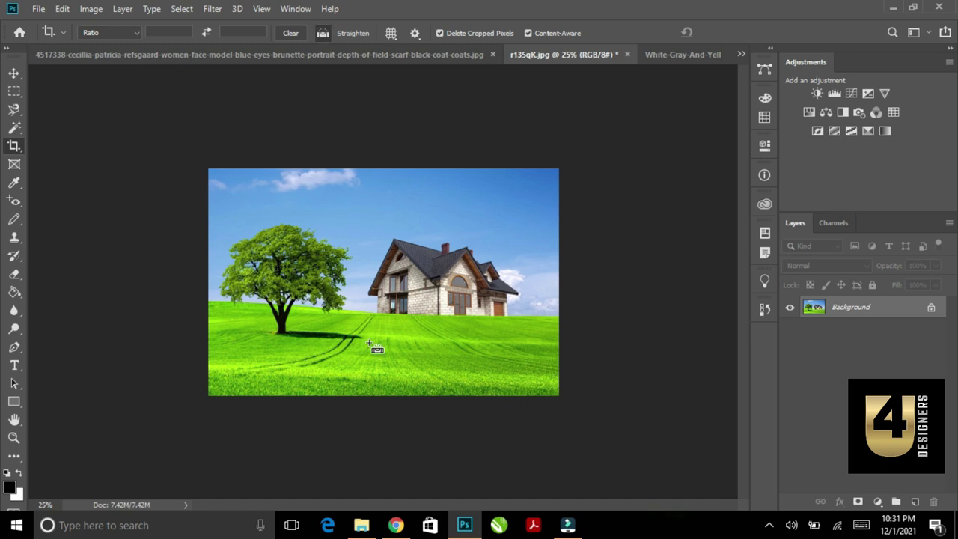
{"action": "key", "text": "ctrl+z"}
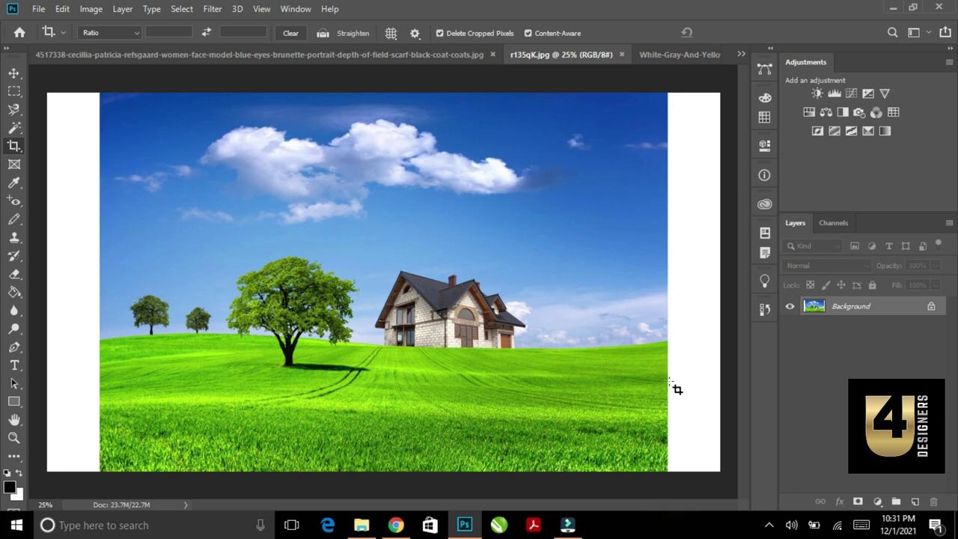
Set the crop ratio fields to 10 by 10 for a square crop
{"action": "left_click", "coordinate": [161, 30]}
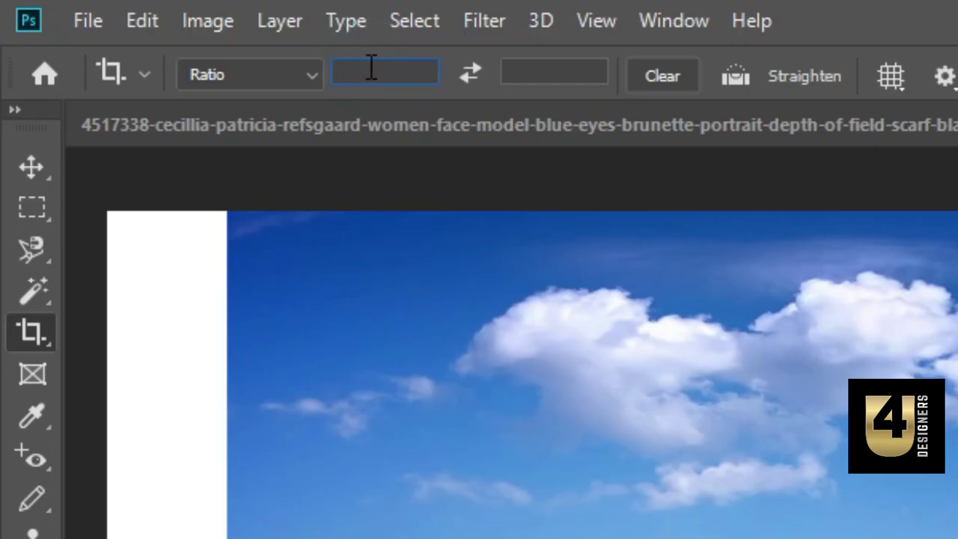
{"action": "type", "text": "10"}
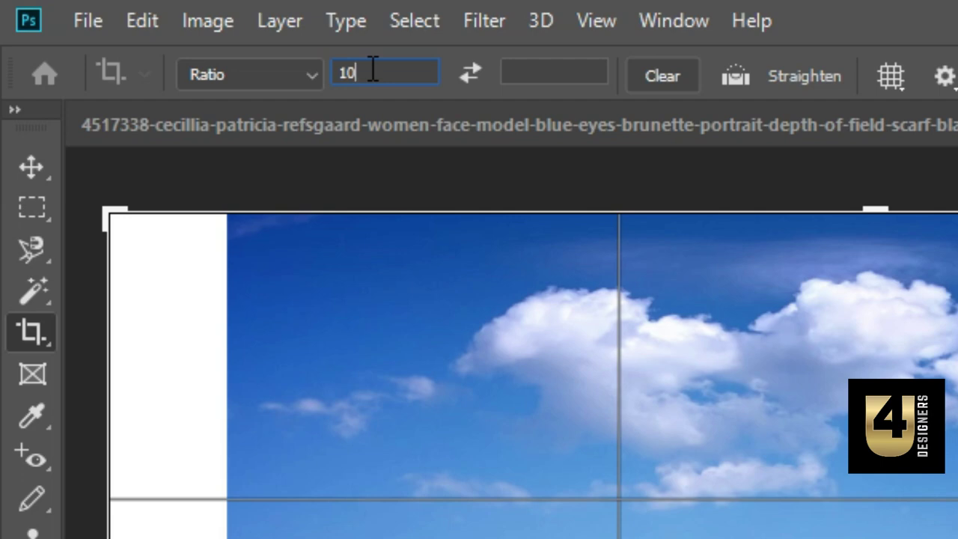
{"action": "left_click", "coordinate": [528, 69]}
{"action": "type", "text": "10"}
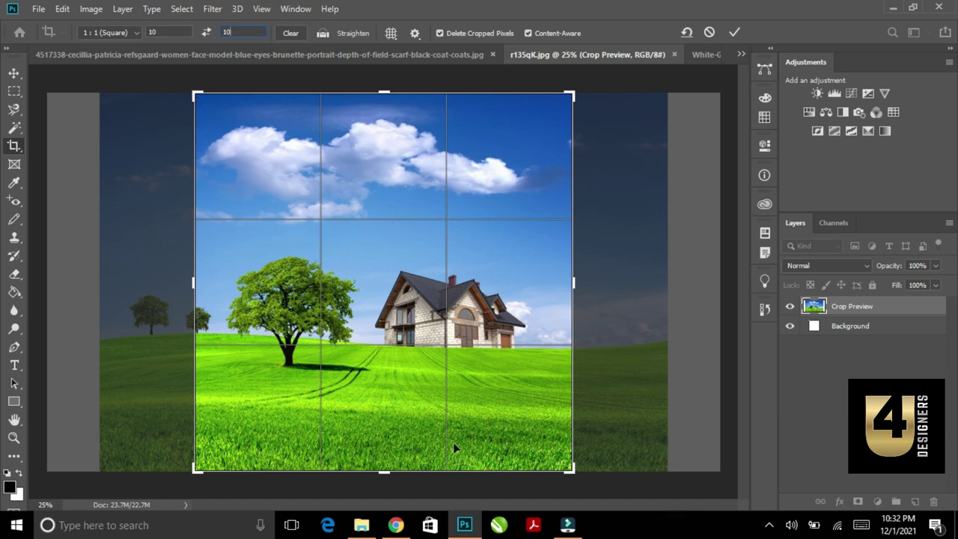
Frame the clouds, tree and house in the square, commit it, and clear the ratio
{"action": "left_click_drag", "start_coordinate": [196, 95], "coordinate": [279, 182]}
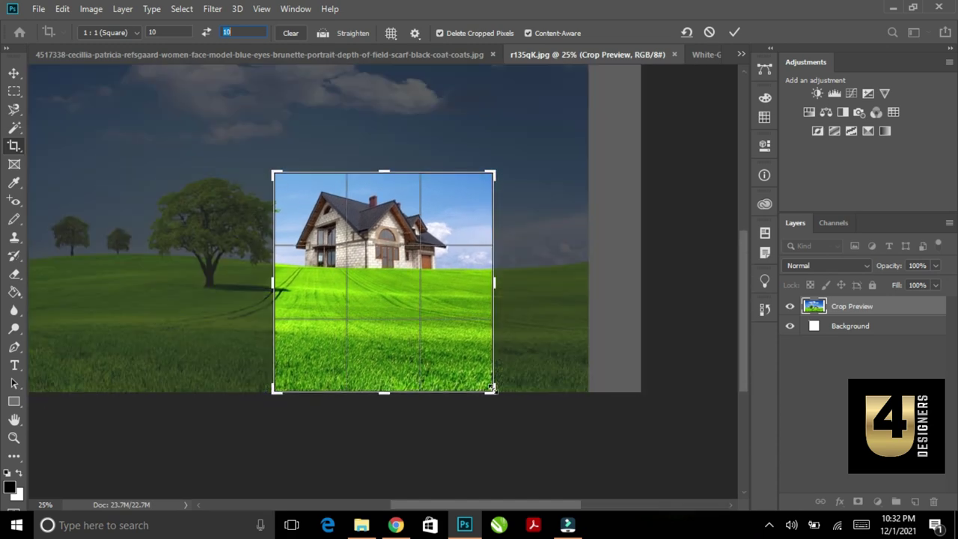
{"action": "left_click_drag", "start_coordinate": [490, 388], "coordinate": [449, 344]}
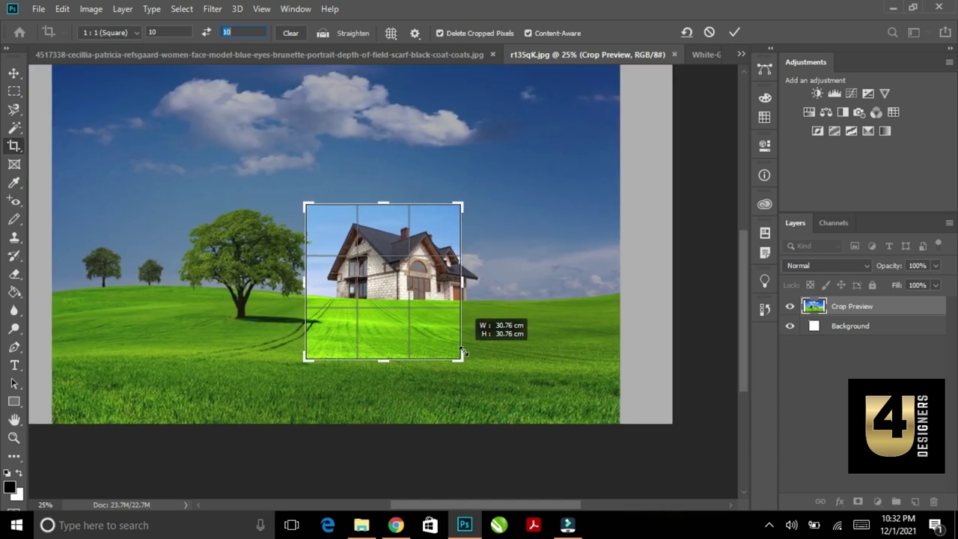
{"action": "left_click_drag", "start_coordinate": [316, 213], "coordinate": [242, 139]}
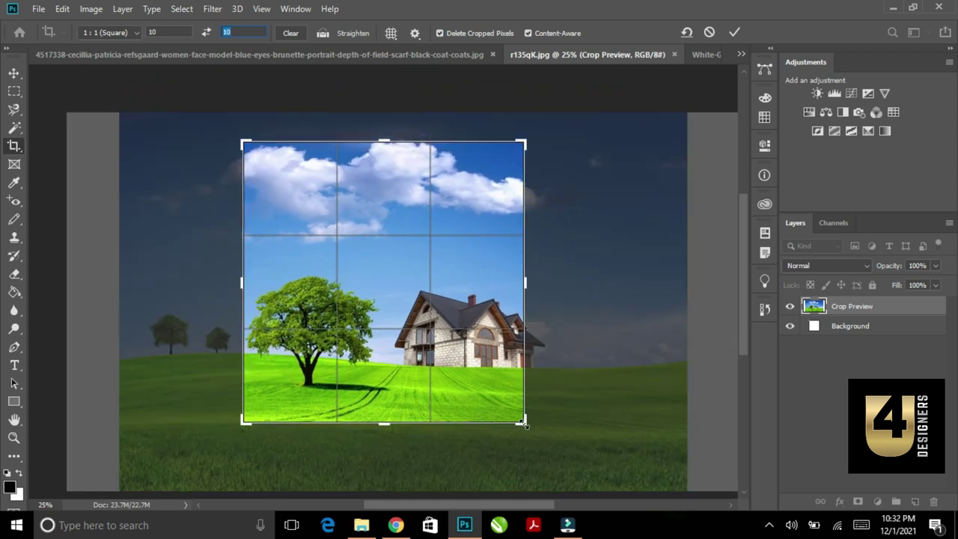
{"action": "left_click_drag", "start_coordinate": [524, 424], "coordinate": [524, 417]}
{"action": "mouse_move", "coordinate": [400, 292]}
{"action": "left_mouse_down"}
{"action": "mouse_move", "coordinate": [387, 299]}
{"action": "mouse_move", "coordinate": [428, 306]}
{"action": "left_mouse_up"}
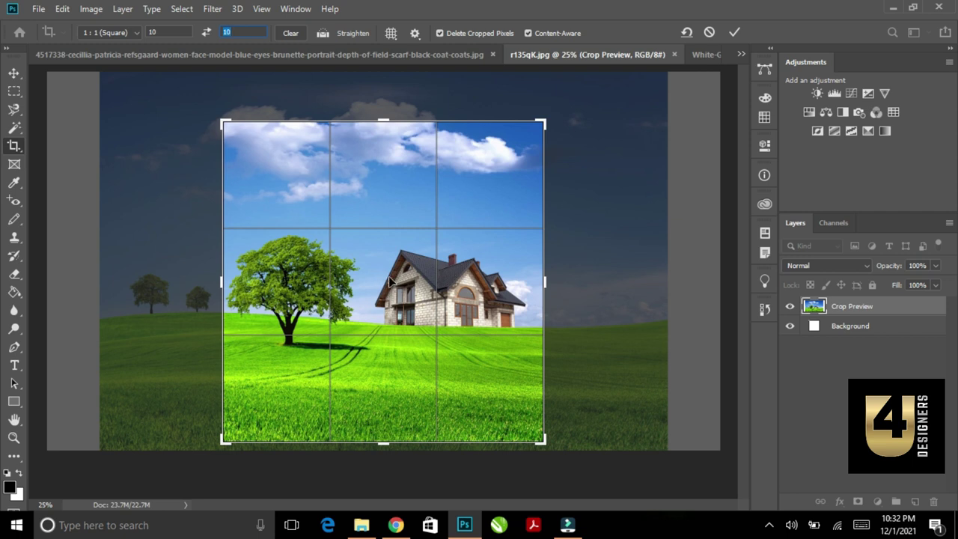
{"action": "mouse_move", "coordinate": [391, 279]}
{"action": "left_mouse_down"}
{"action": "mouse_move", "coordinate": [397, 326]}
{"action": "mouse_move", "coordinate": [361, 301]}
{"action": "mouse_move", "coordinate": [491, 296]}
{"action": "mouse_move", "coordinate": [367, 297]}
{"action": "mouse_move", "coordinate": [404, 297]}
{"action": "left_mouse_up"}
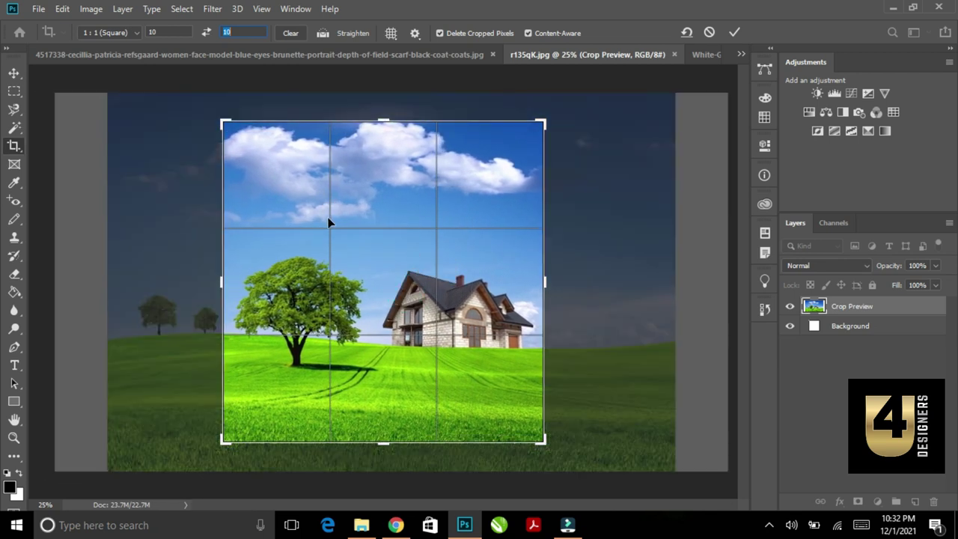
{"action": "double_click", "coordinate": [383, 266]}
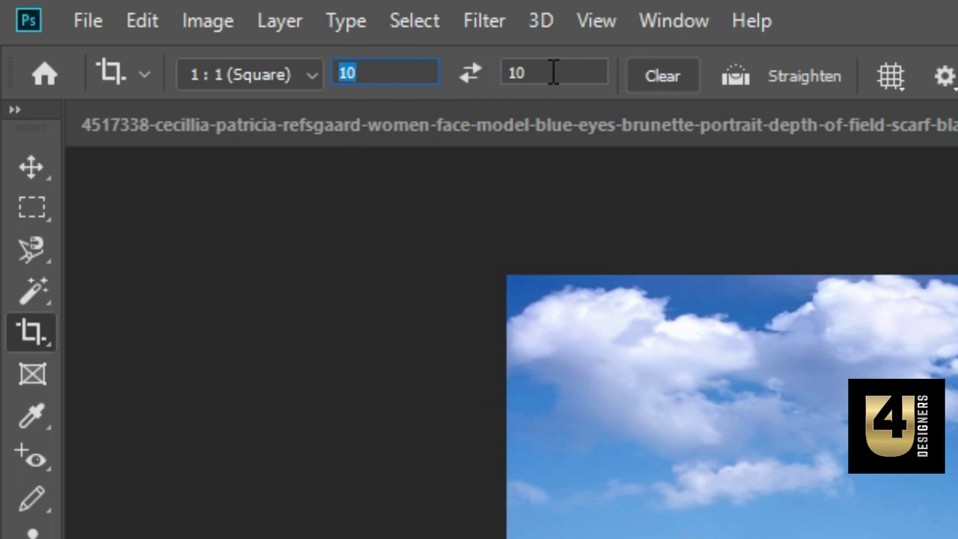
{"action": "left_click", "coordinate": [668, 78]}
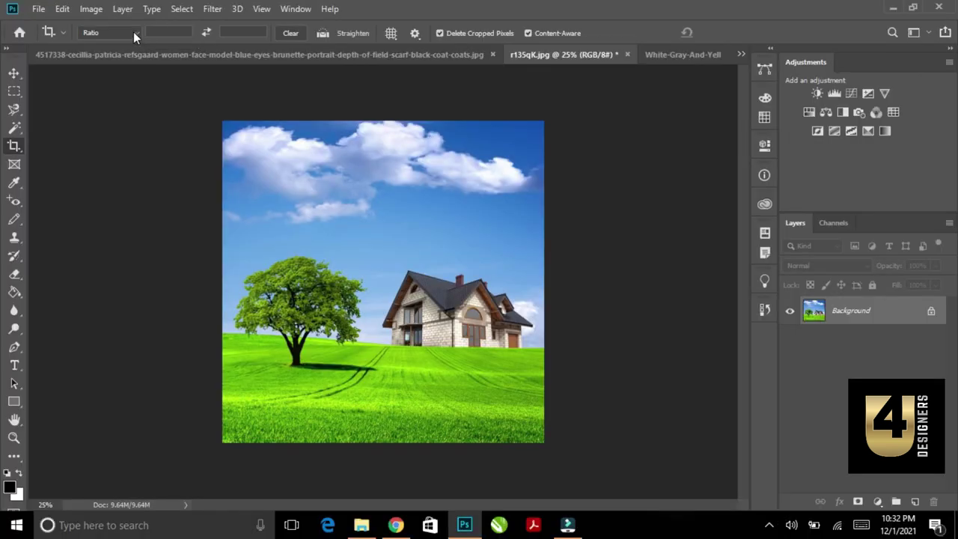
Apply a W x H x Resolution crop of 4 cm × 6 cm at 72 px/cm
{"action": "left_click", "coordinate": [137, 32]}
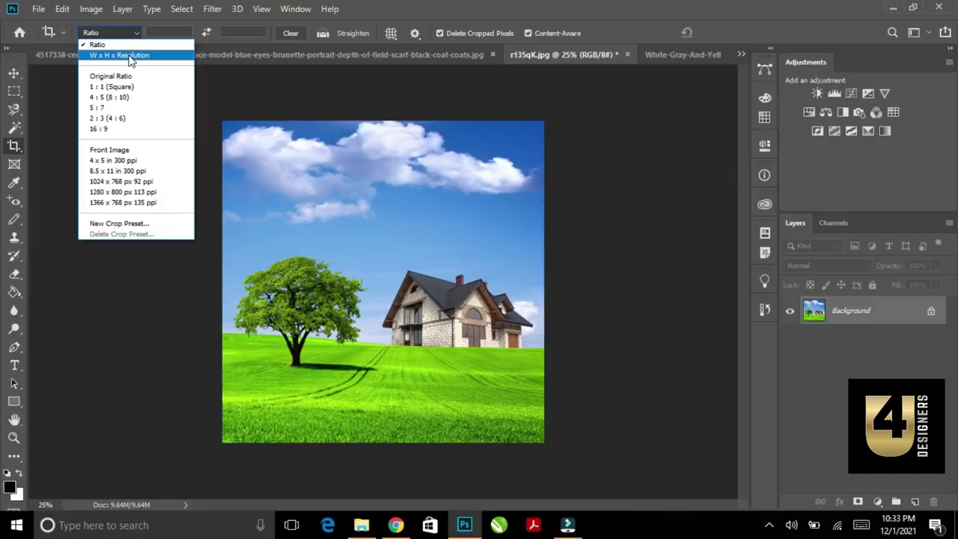
{"action": "left_click", "coordinate": [293, 125]}
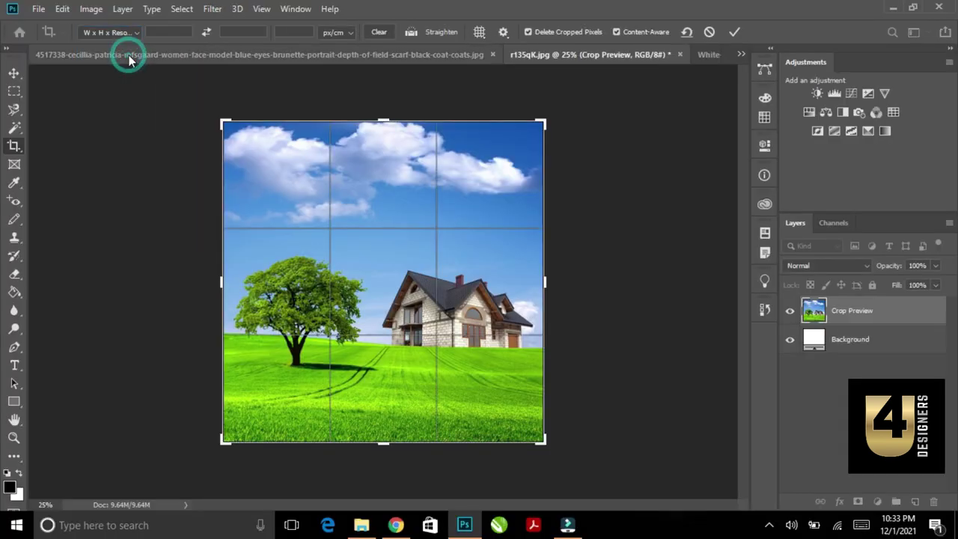
{"action": "left_click", "coordinate": [172, 31]}
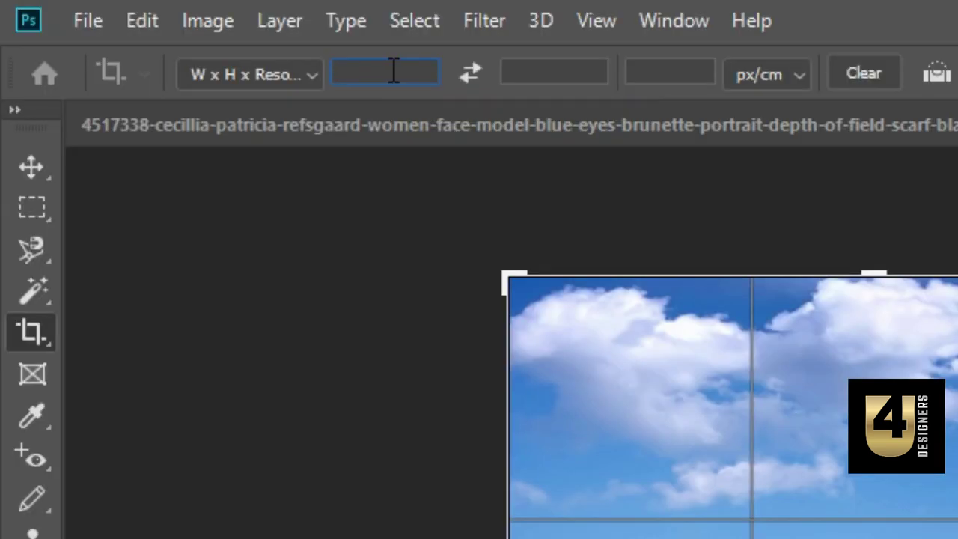
{"action": "type", "text": "4"}
{"action": "left_click", "coordinate": [527, 69]}
{"action": "type", "text": "6"}
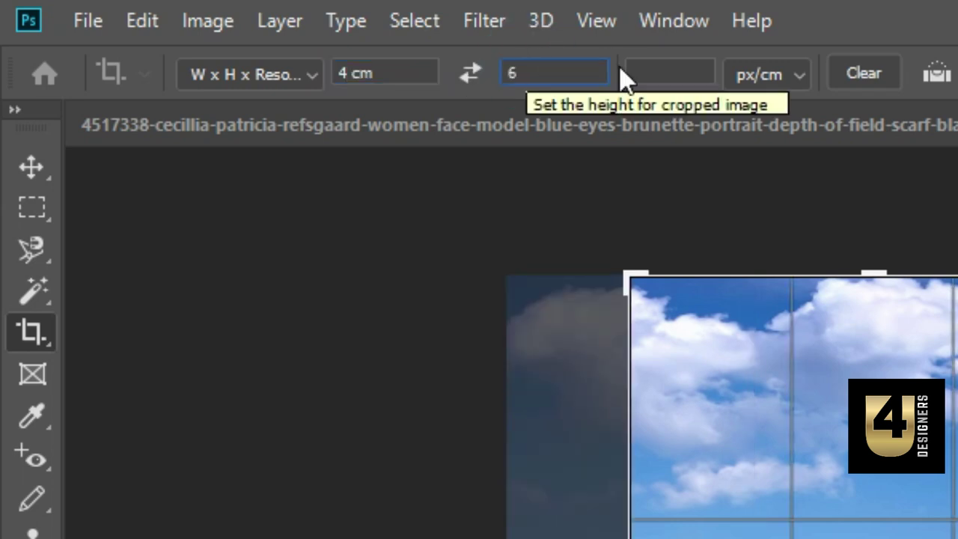
{"action": "left_click", "coordinate": [648, 69]}
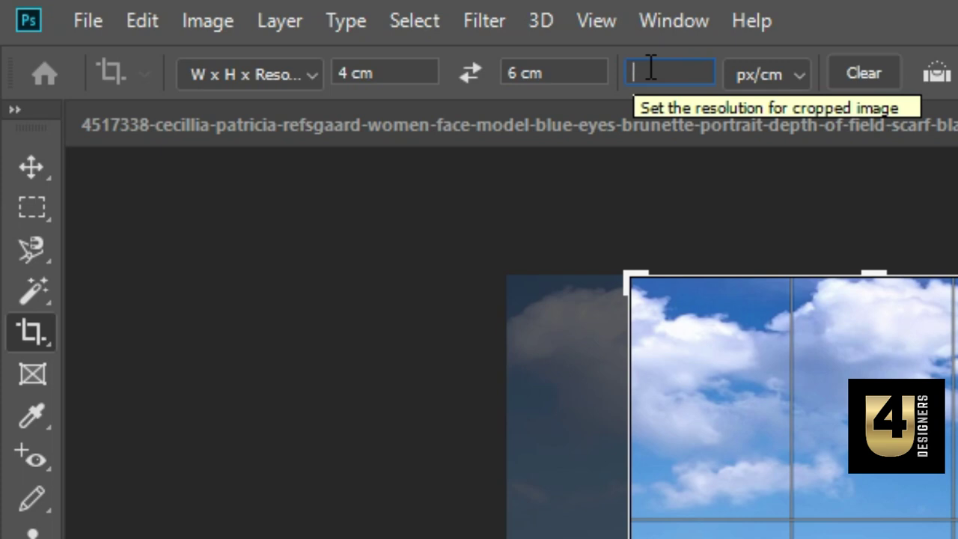
{"action": "type", "text": "72"}
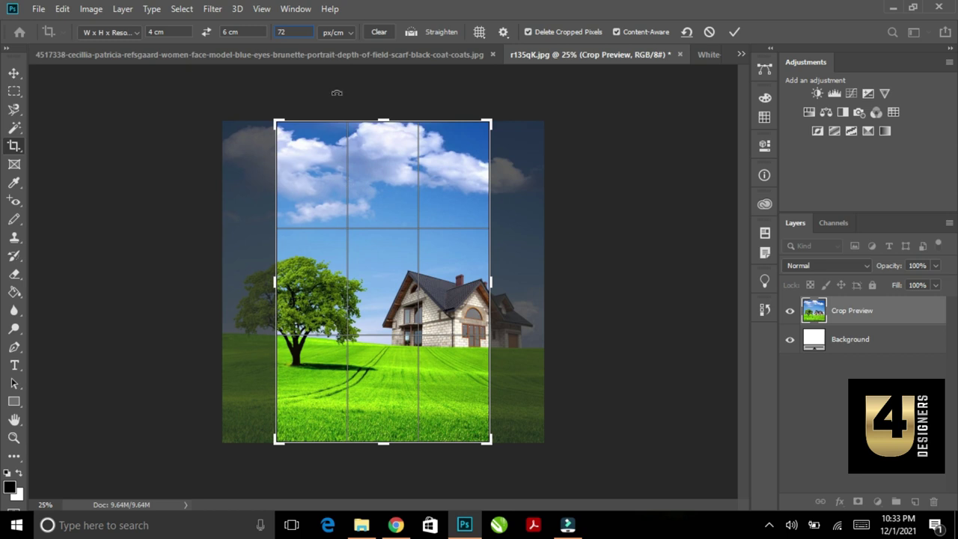
{"action": "double_click", "coordinate": [279, 33]}
{"action": "key", "text": "Return"}
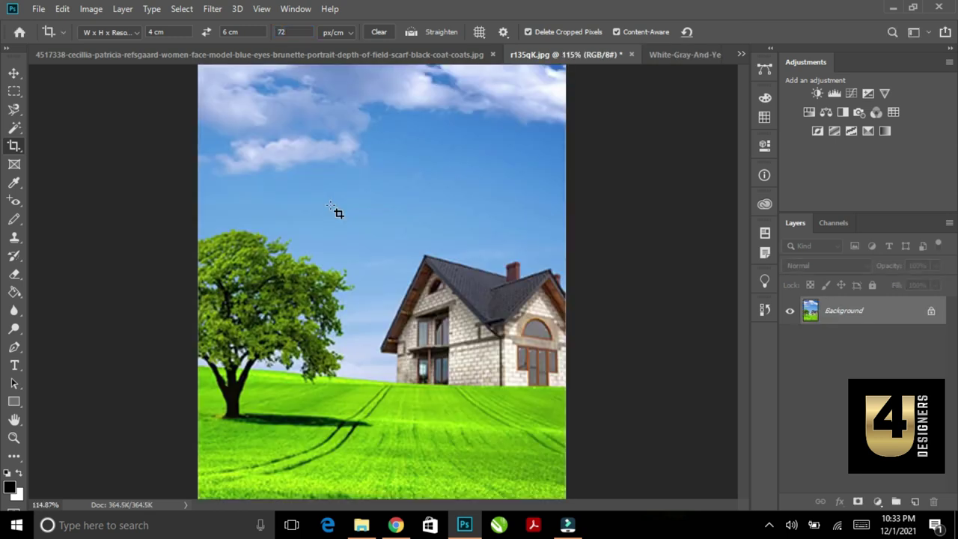
{"action": "key", "text": "ctrl+0"}
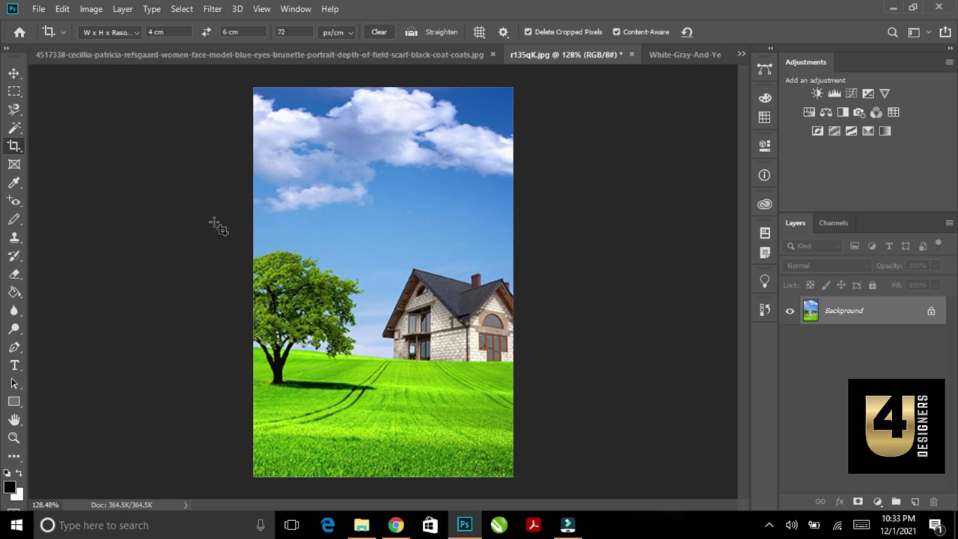
Inspect the Image Size height and resolution values, then cancel without changes
{"action": "left_click", "coordinate": [91, 9]}
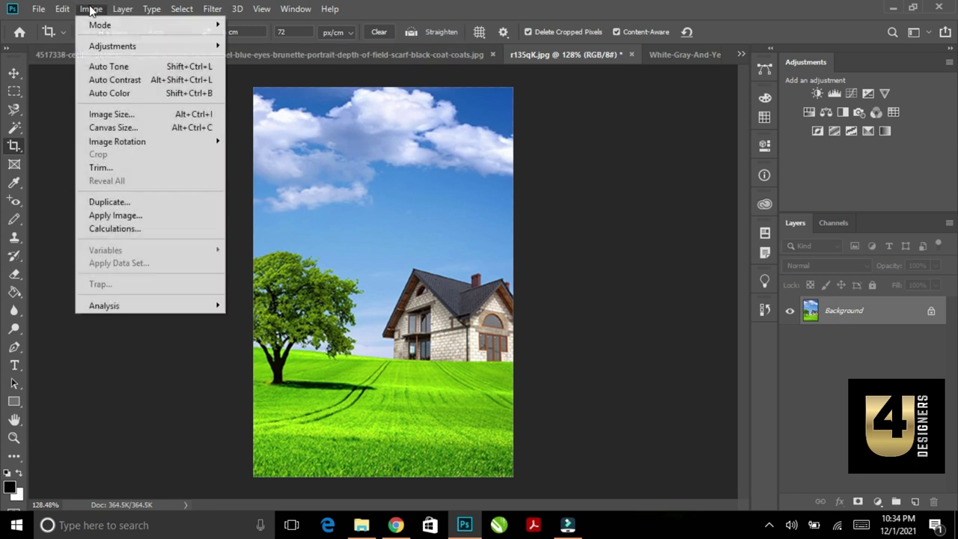
{"action": "left_click", "coordinate": [122, 120]}
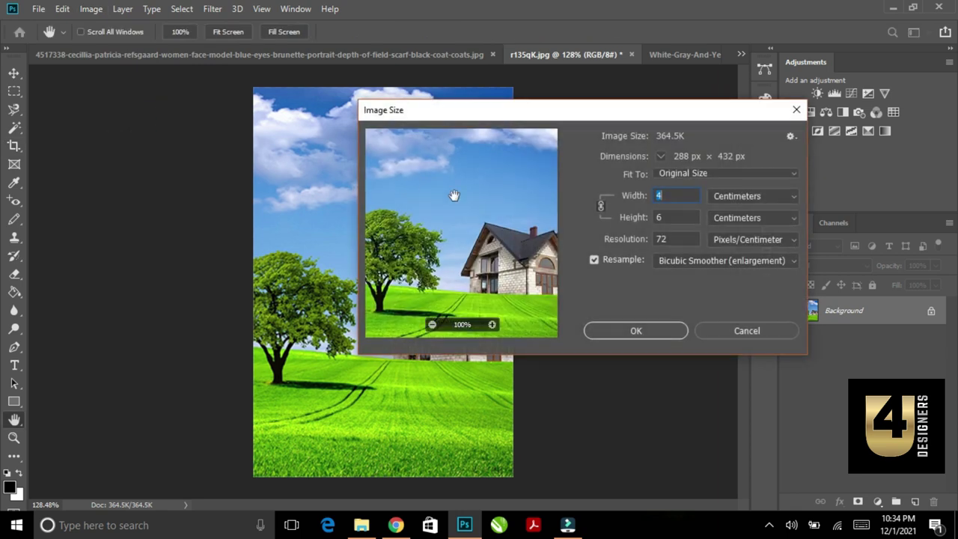
{"action": "mouse_move", "coordinate": [708, 199]}
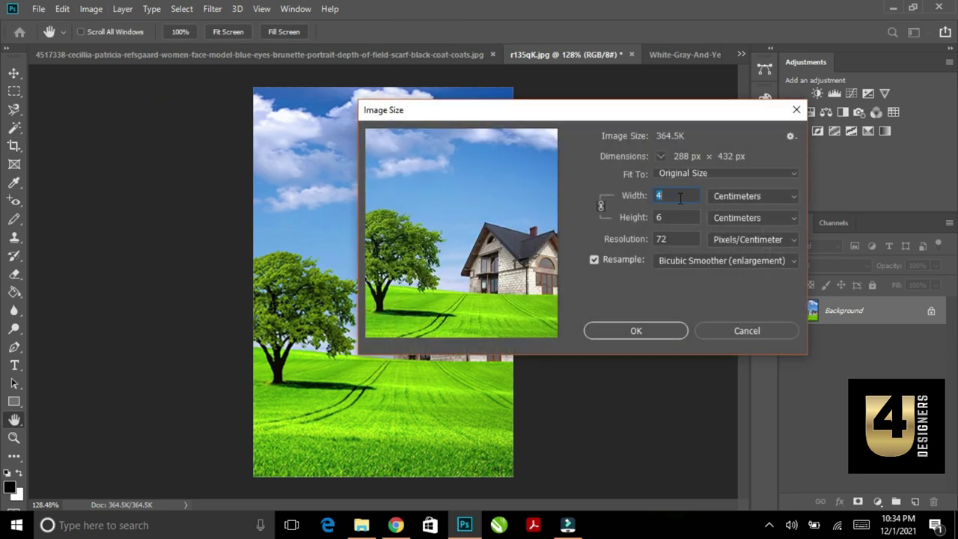
{"action": "left_click", "coordinate": [676, 215]}
{"action": "left_click", "coordinate": [677, 241]}
{"action": "left_click", "coordinate": [723, 332]}
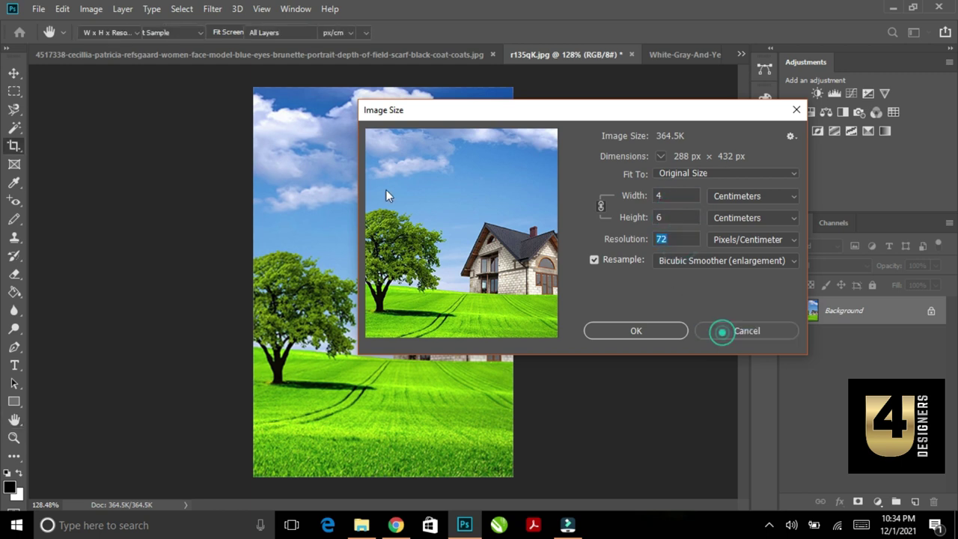
Undo the 4 × 6 cm crop to restore the 9.64M square and fit it on screen
{"action": "key", "text": "c"}
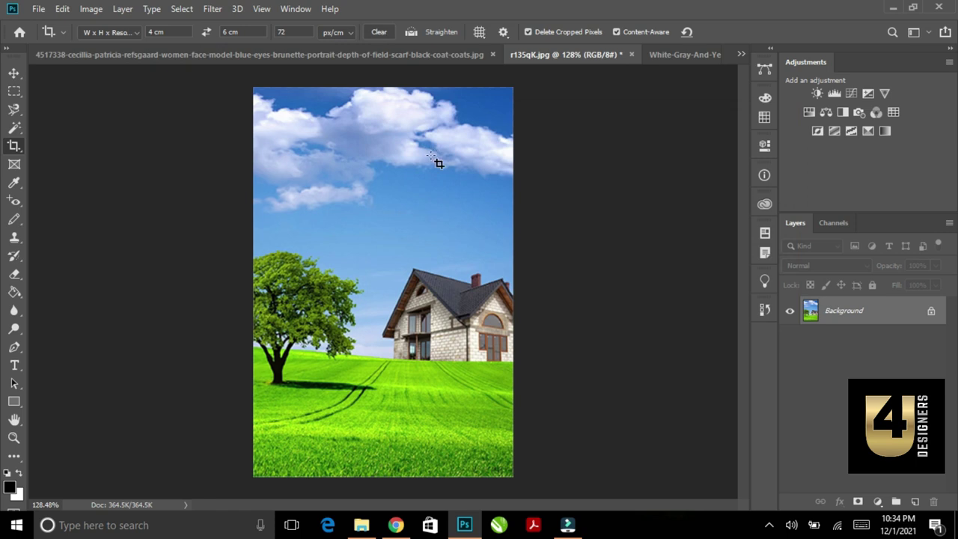
{"action": "key", "text": "ctrl"}
{"action": "key", "text": "ctrl+z"}
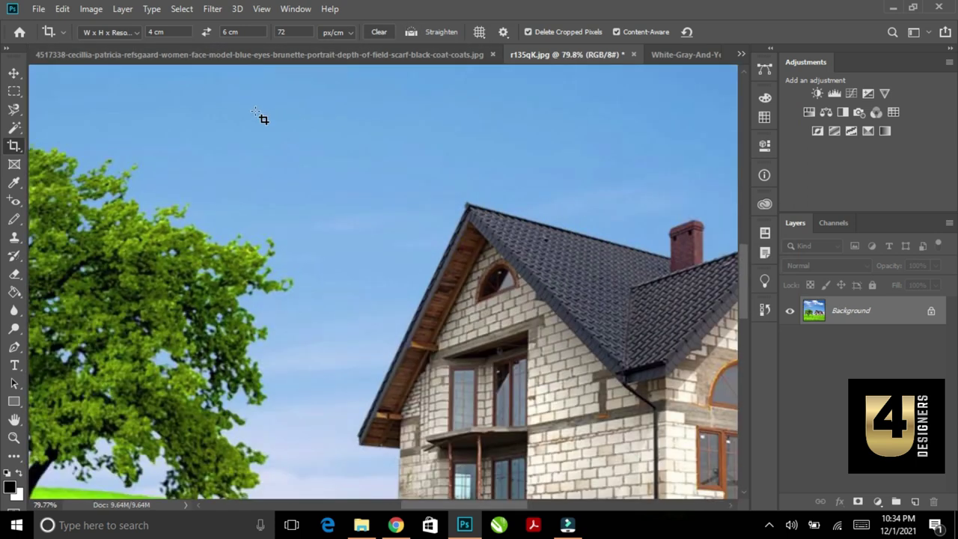
{"action": "key", "text": "ctrl+0"}
{"action": "key", "text": "ctrl+z"}
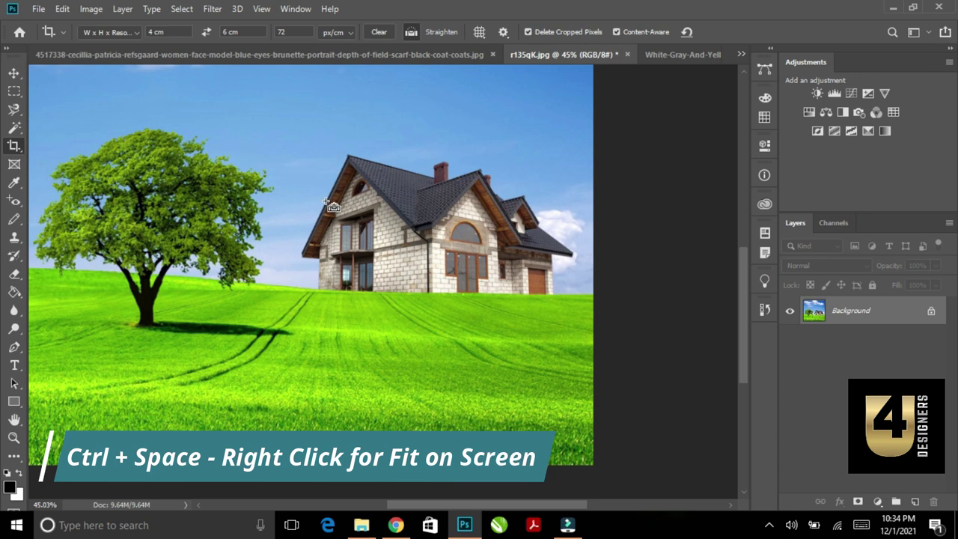
{"action": "right_click", "coordinate": [292, 129]}
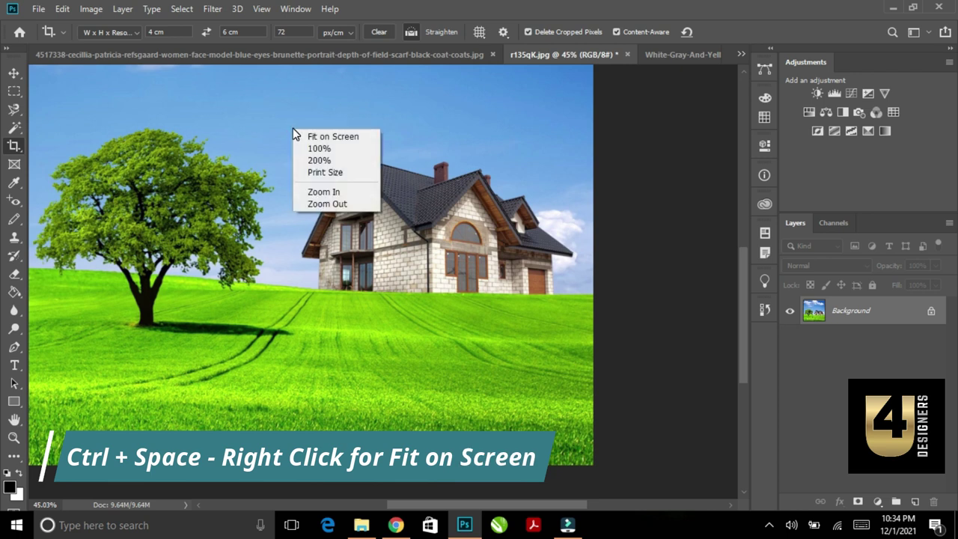
{"action": "left_click", "coordinate": [321, 138]}
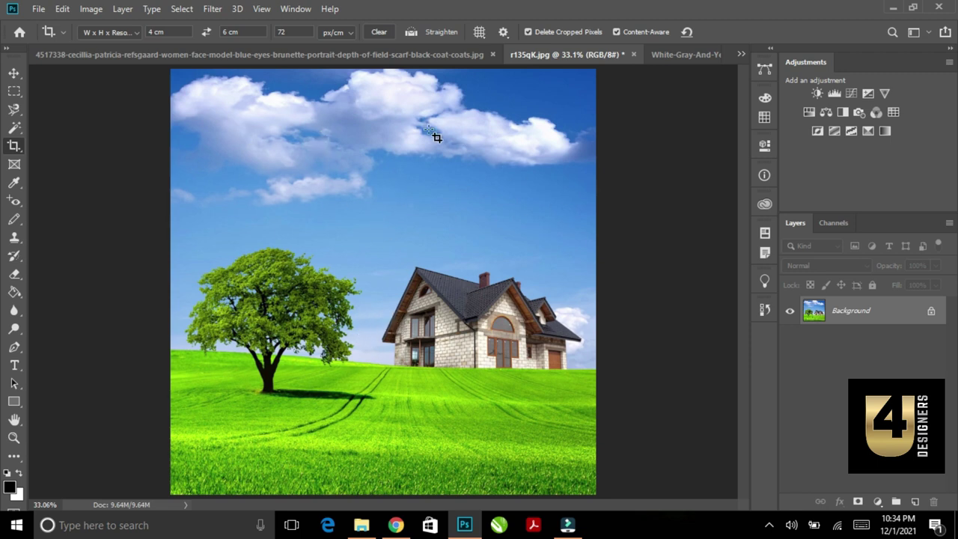
Fit the full landscape on screen and set the crop preset to Original Ratio
{"action": "left_click", "coordinate": [136, 33]}
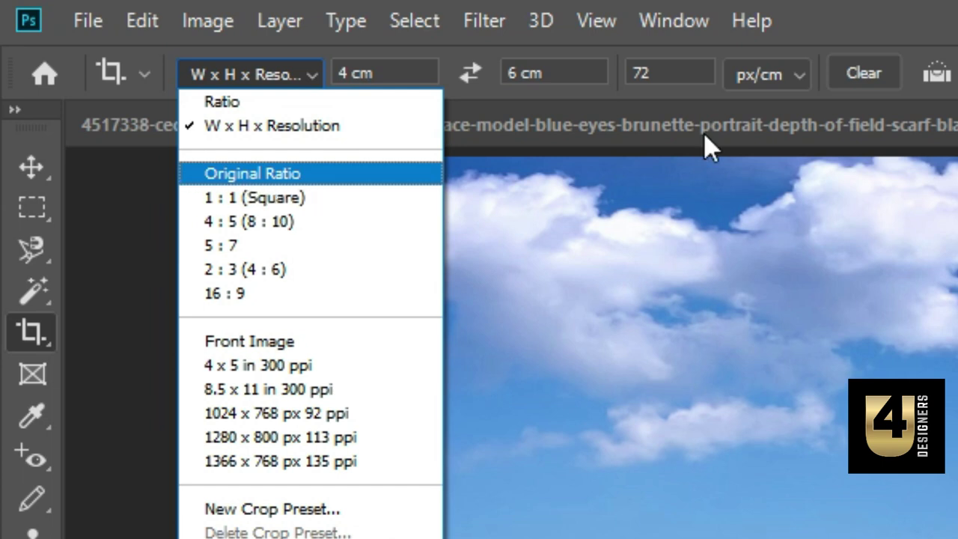
{"action": "key", "text": "Escape"}
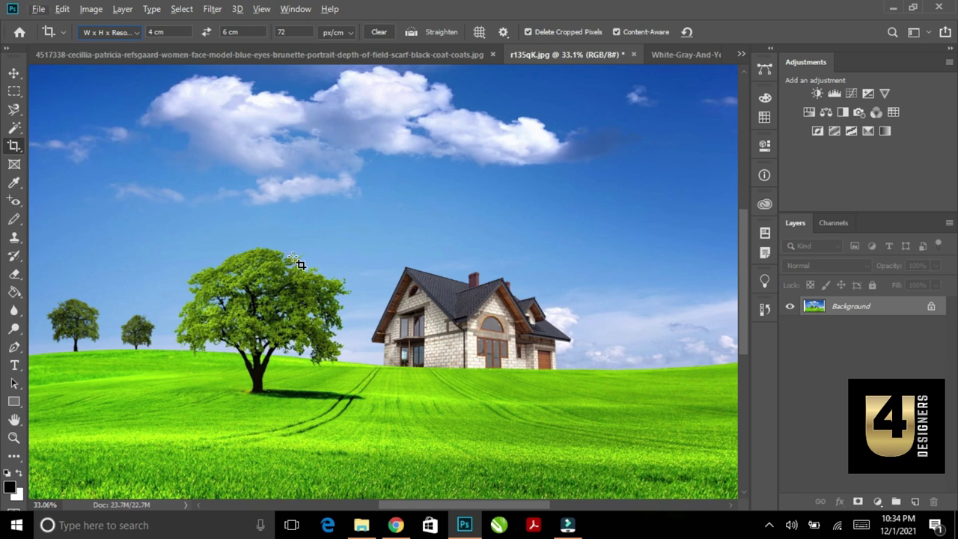
{"action": "key", "text": "ctrl+0"}
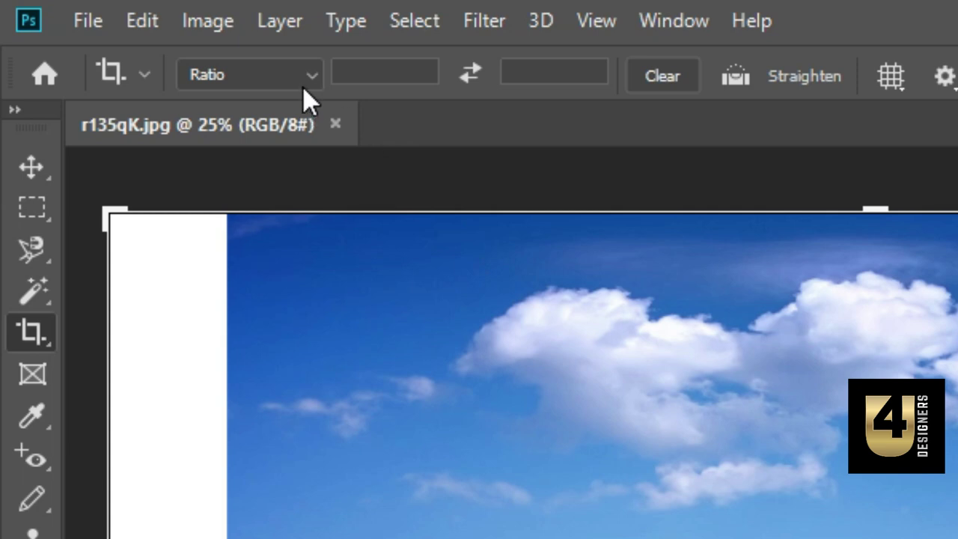
{"action": "left_click", "coordinate": [135, 31]}
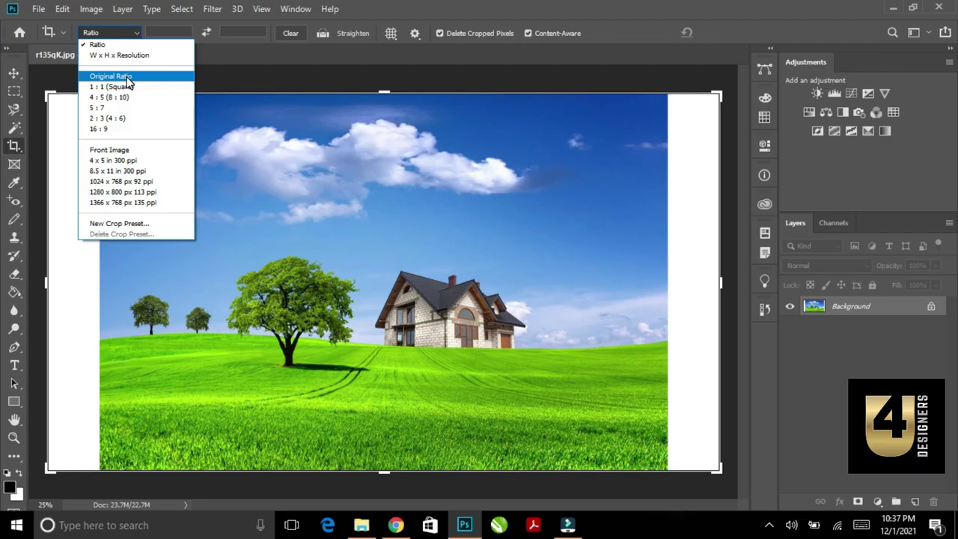
{"action": "left_click", "coordinate": [127, 77]}
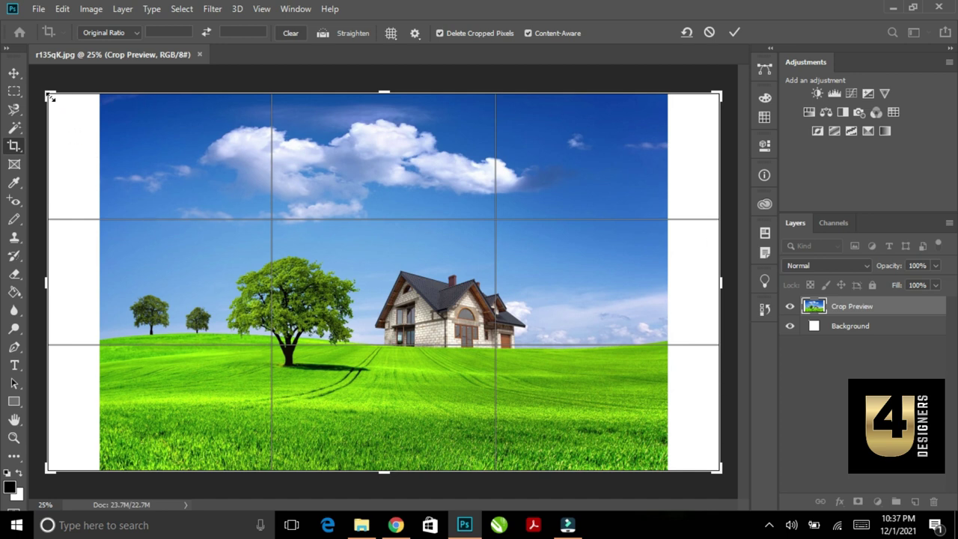
Drag the Original Ratio crop around the tree and house, including some sky
{"action": "left_click_drag", "start_coordinate": [46, 93], "coordinate": [120, 165]}
{"action": "left_click_drag", "start_coordinate": [635, 424], "coordinate": [578, 387]}
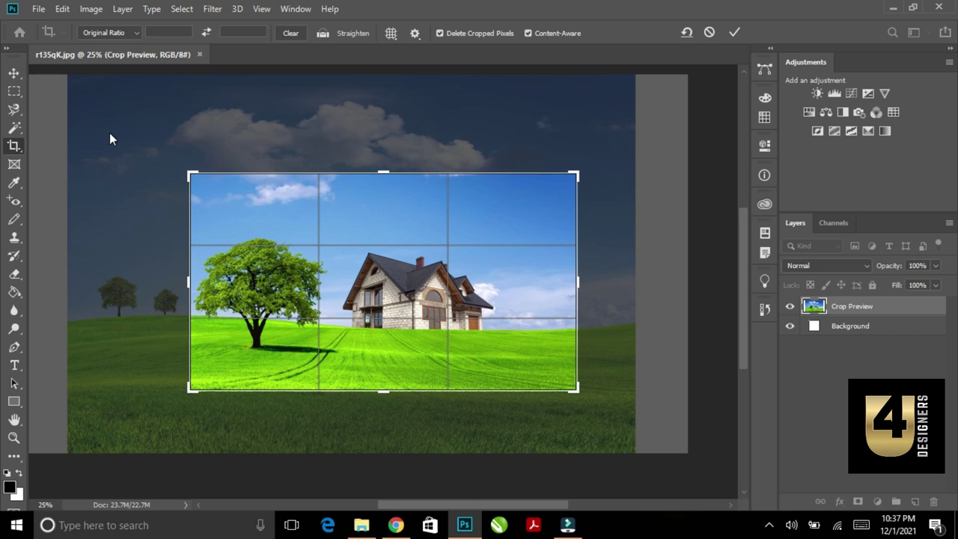
{"action": "left_click_drag", "start_coordinate": [574, 174], "coordinate": [554, 188]}
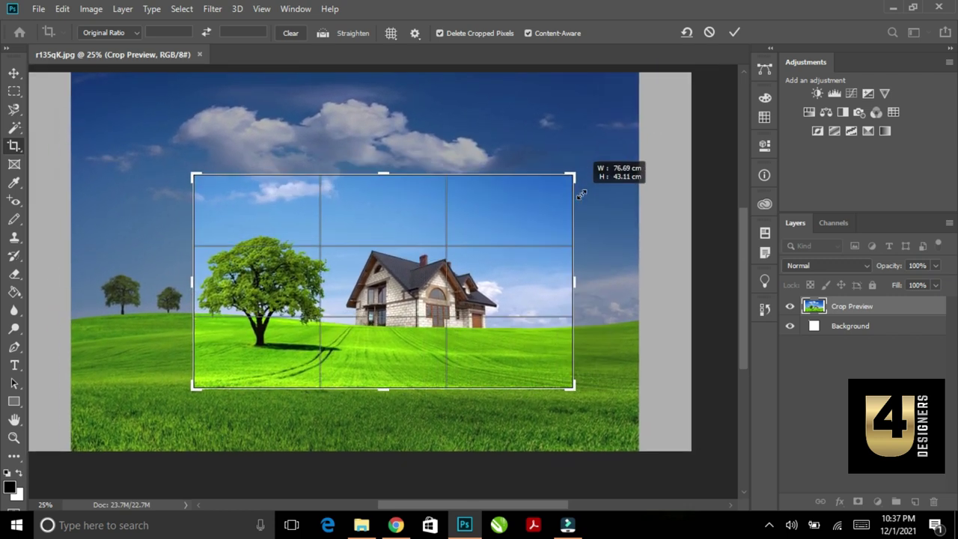
{"action": "left_click_drag", "start_coordinate": [553, 188], "coordinate": [574, 174]}
{"action": "left_click_drag", "start_coordinate": [580, 286], "coordinate": [589, 284]}
{"action": "mouse_move", "coordinate": [385, 168]}
{"action": "left_mouse_down"}
{"action": "mouse_move", "coordinate": [383, 150]}
{"action": "mouse_move", "coordinate": [384, 164]}
{"action": "left_mouse_up"}
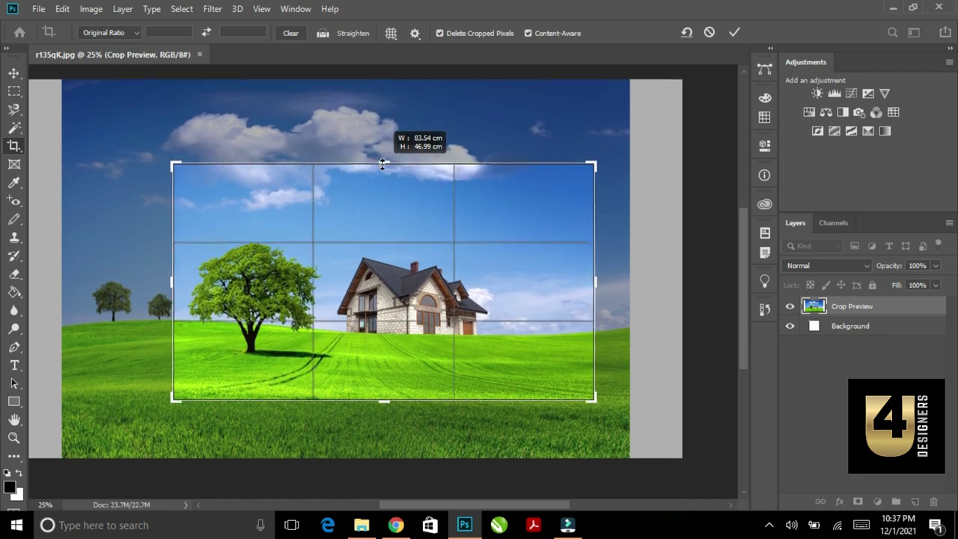
{"action": "left_click_drag", "start_coordinate": [180, 394], "coordinate": [173, 398]}
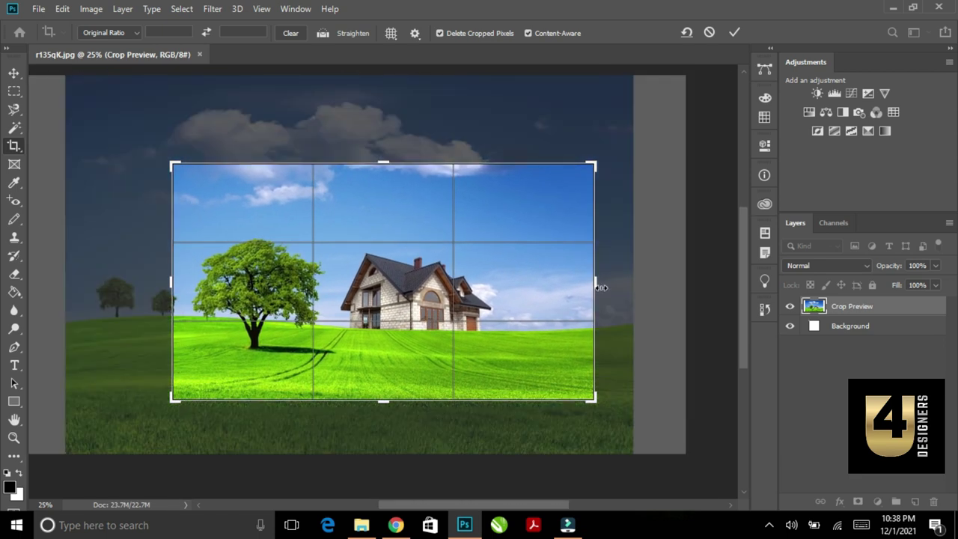
{"action": "left_click_drag", "start_coordinate": [601, 287], "coordinate": [565, 283]}
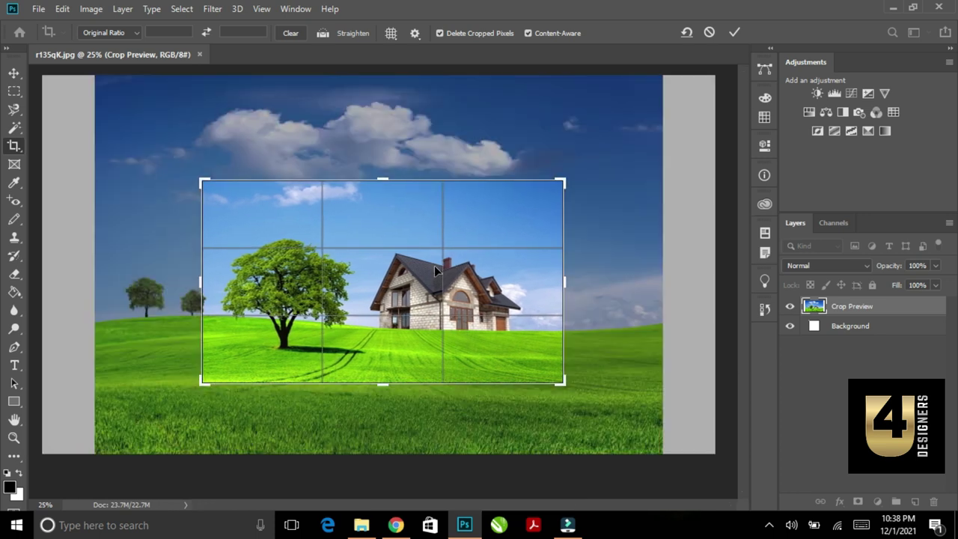
Commit the 6.87M crop, then undo it back to the full 23.7M landscape
{"action": "double_click", "coordinate": [434, 266]}
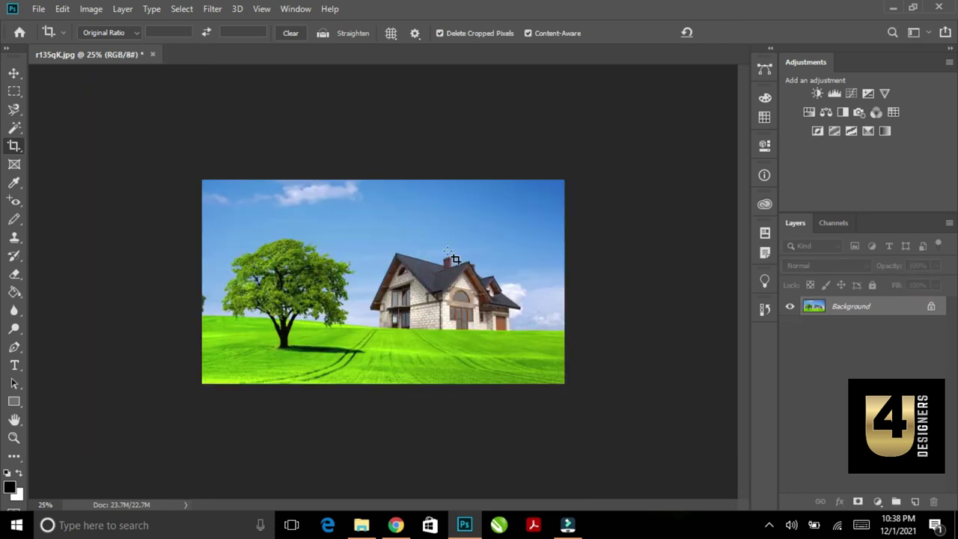
{"action": "key", "text": "ctrl"}
{"action": "key", "text": "ctrl+z"}
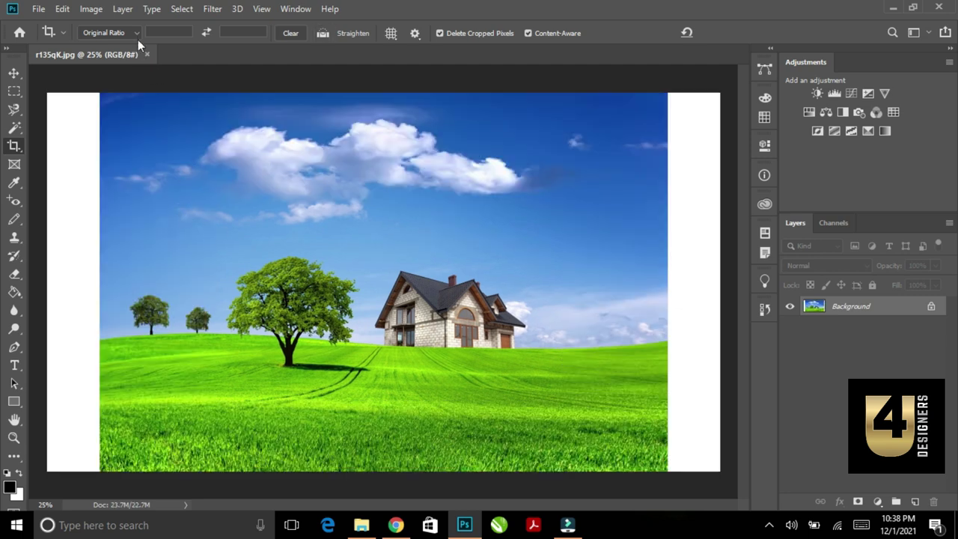
Switch the crop to 1:1 (Square) and frame the house scene
{"action": "left_click", "coordinate": [137, 34]}
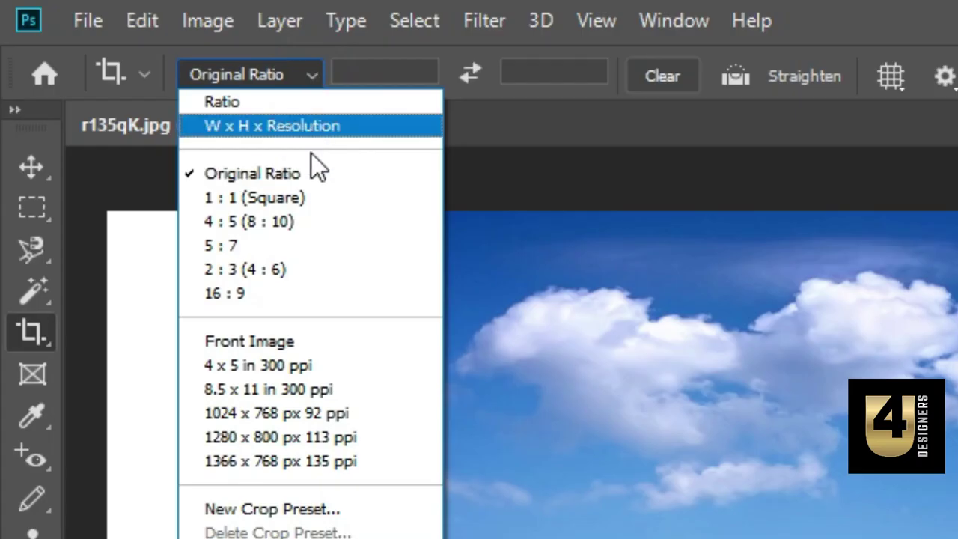
{"action": "left_click", "coordinate": [246, 203]}
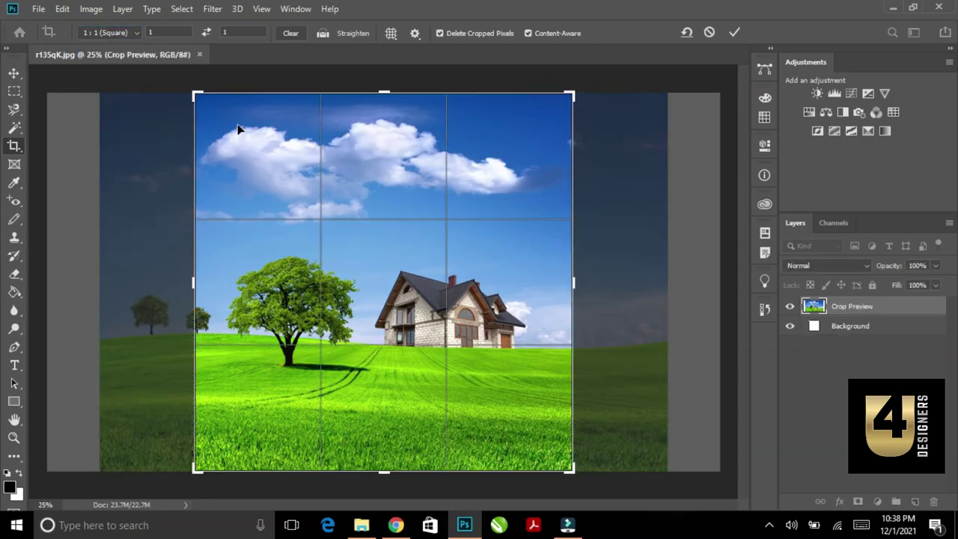
{"action": "mouse_move", "coordinate": [194, 93]}
{"action": "left_mouse_down"}
{"action": "mouse_move", "coordinate": [212, 137]}
{"action": "mouse_move", "coordinate": [220, 110]}
{"action": "left_mouse_up"}
{"action": "mouse_move", "coordinate": [545, 442]}
{"action": "left_mouse_down"}
{"action": "mouse_move", "coordinate": [497, 372]}
{"action": "mouse_move", "coordinate": [547, 424]}
{"action": "left_mouse_up"}
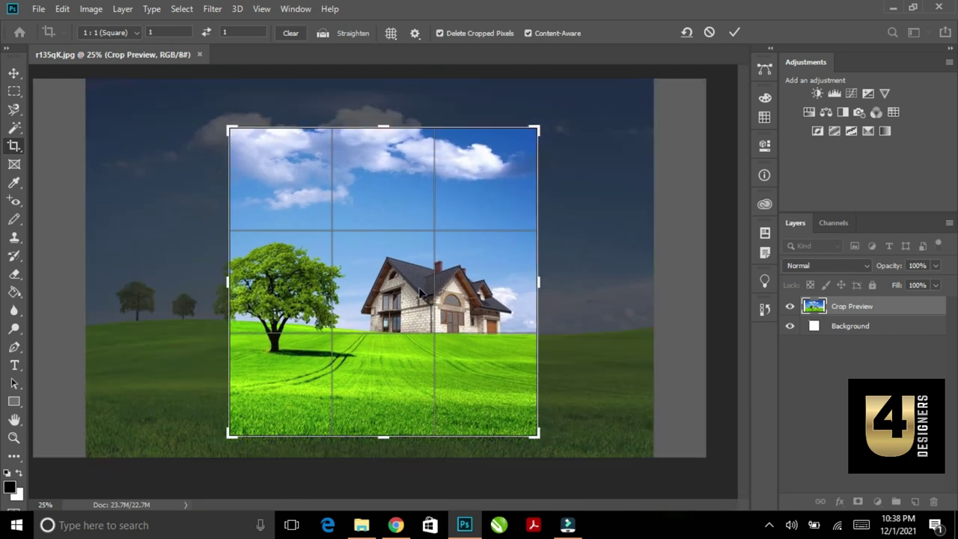
{"action": "left_click_drag", "start_coordinate": [388, 282], "coordinate": [423, 265]}
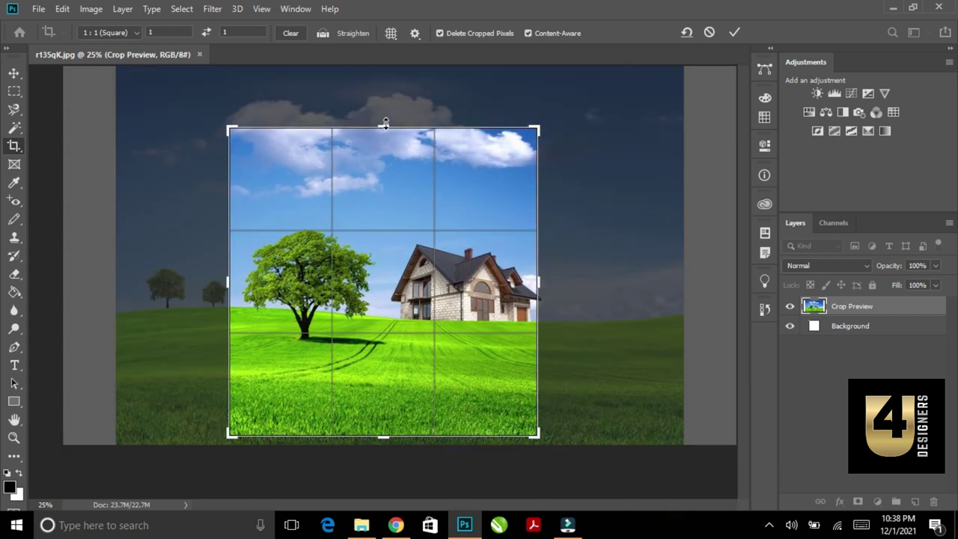
Refine the square crop, apply it at 9.39M, then undo it
{"action": "left_click_drag", "start_coordinate": [385, 123], "coordinate": [404, 132]}
{"action": "left_click_drag", "start_coordinate": [540, 283], "coordinate": [545, 280]}
{"action": "mouse_move", "coordinate": [427, 302]}
{"action": "left_mouse_down"}
{"action": "mouse_move", "coordinate": [399, 355]}
{"action": "mouse_move", "coordinate": [415, 326]}
{"action": "left_mouse_up"}
{"action": "double_click", "coordinate": [407, 267]}
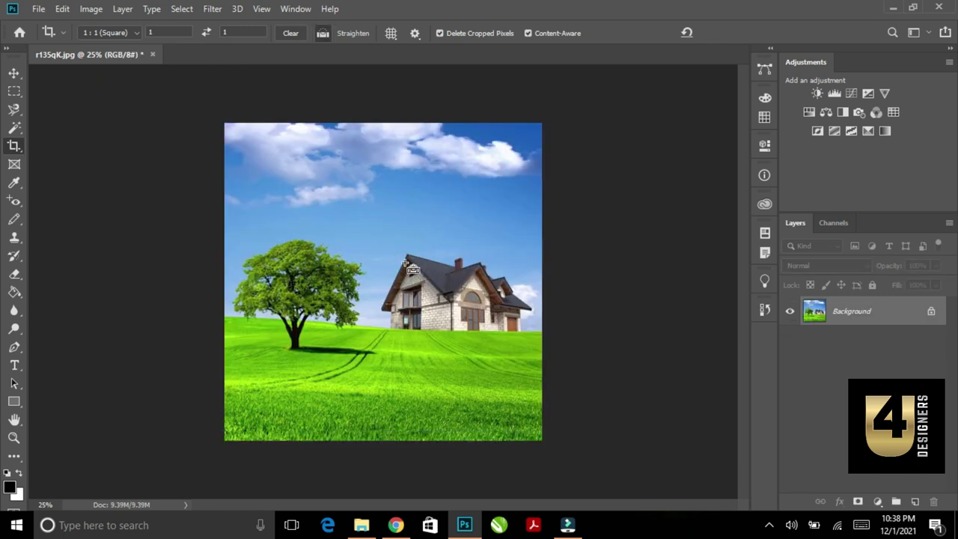
{"action": "key", "text": "ctrl+z"}
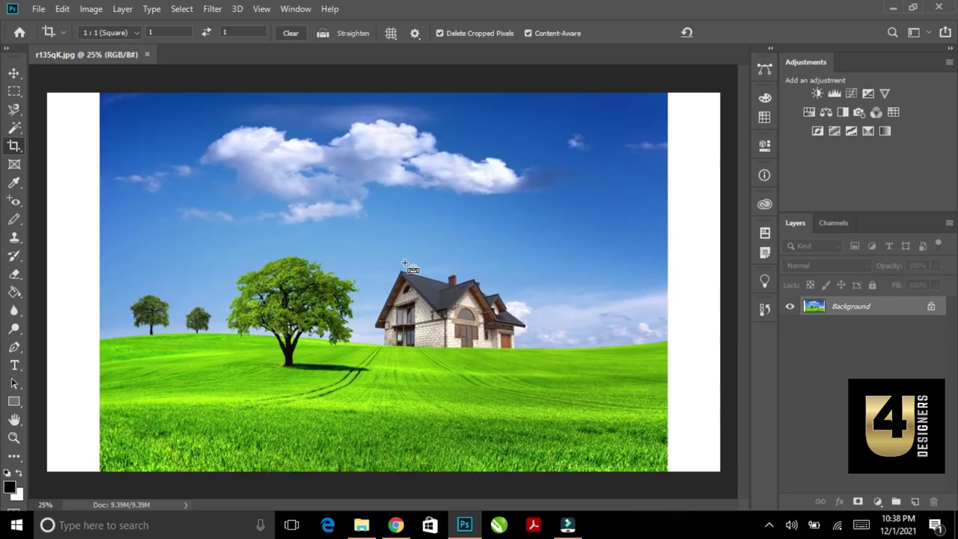
Set a 16:9 crop ratio and frame the tree and house
{"action": "left_click", "coordinate": [139, 33]}
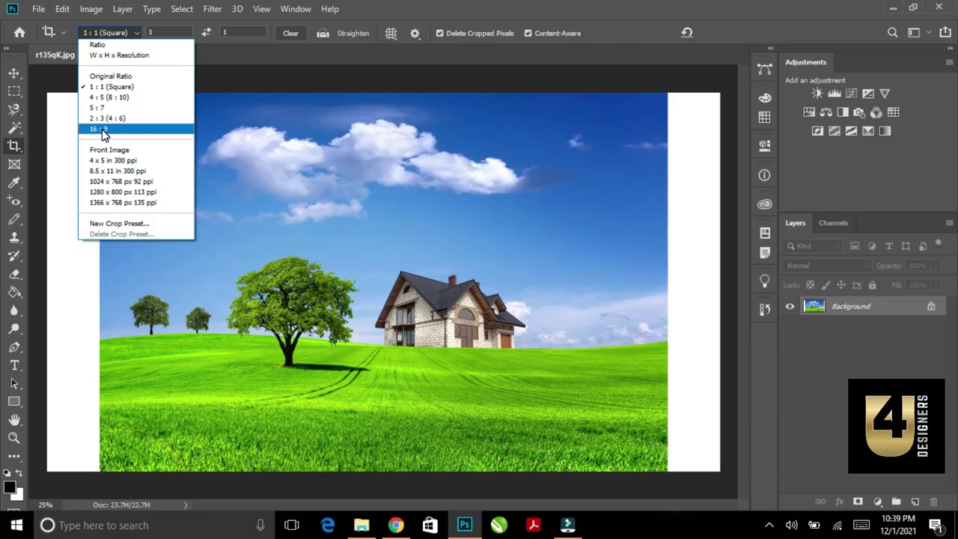
{"action": "left_click", "coordinate": [100, 126]}
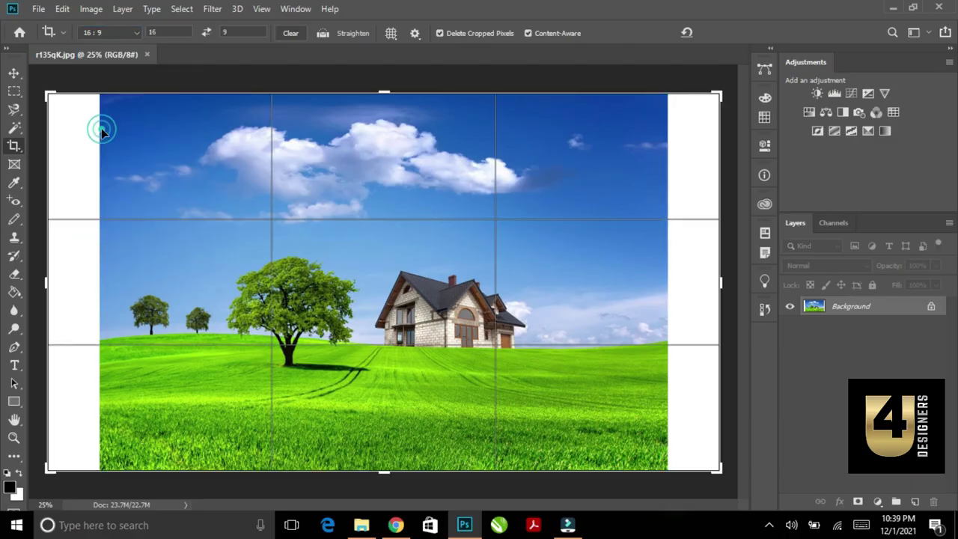
{"action": "left_click_drag", "start_coordinate": [48, 96], "coordinate": [87, 118]}
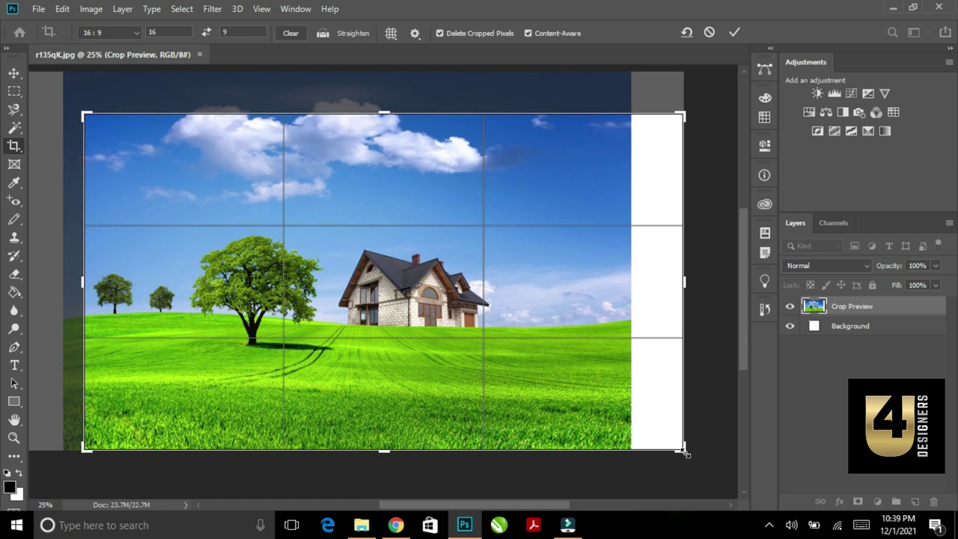
{"action": "left_click_drag", "start_coordinate": [686, 452], "coordinate": [622, 397]}
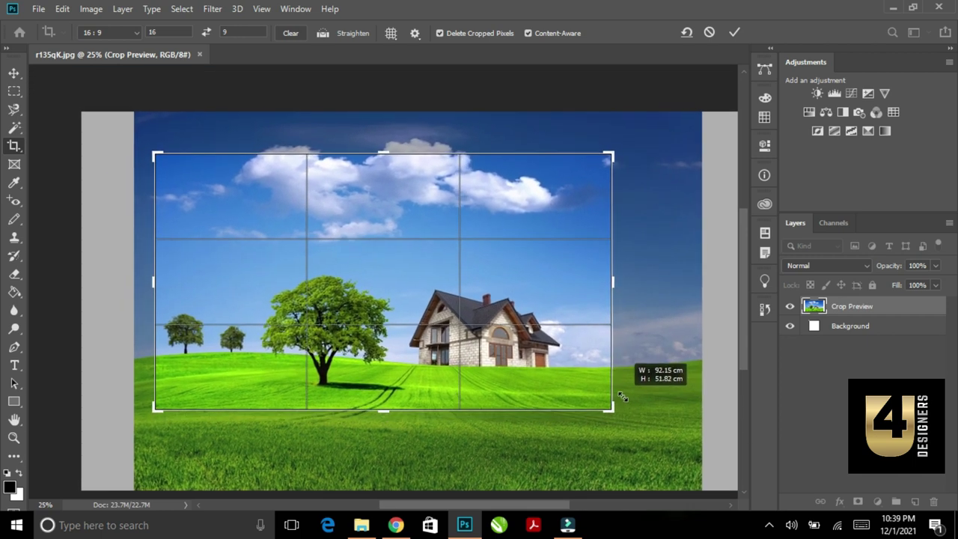
{"action": "left_click_drag", "start_coordinate": [416, 266], "coordinate": [422, 241]}
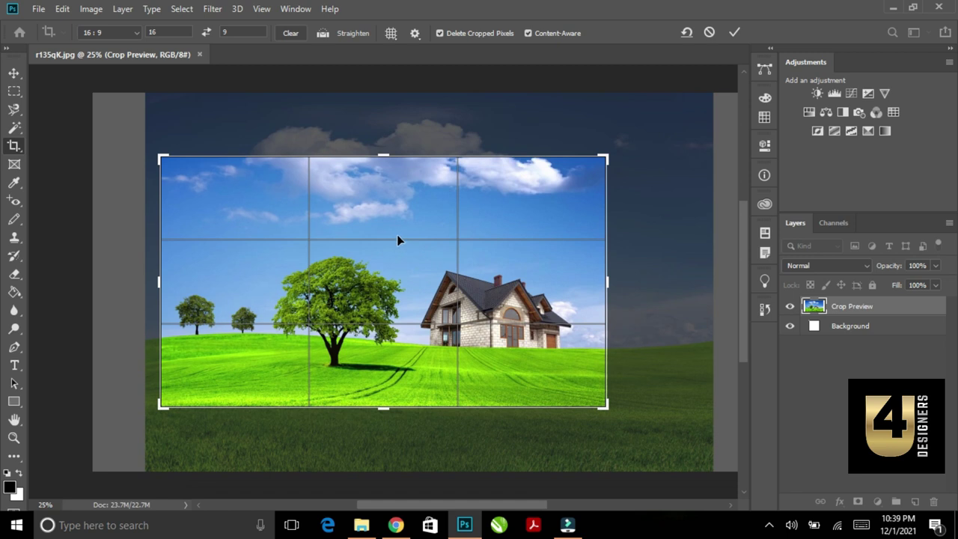
{"action": "left_click_drag", "start_coordinate": [400, 261], "coordinate": [404, 238]}
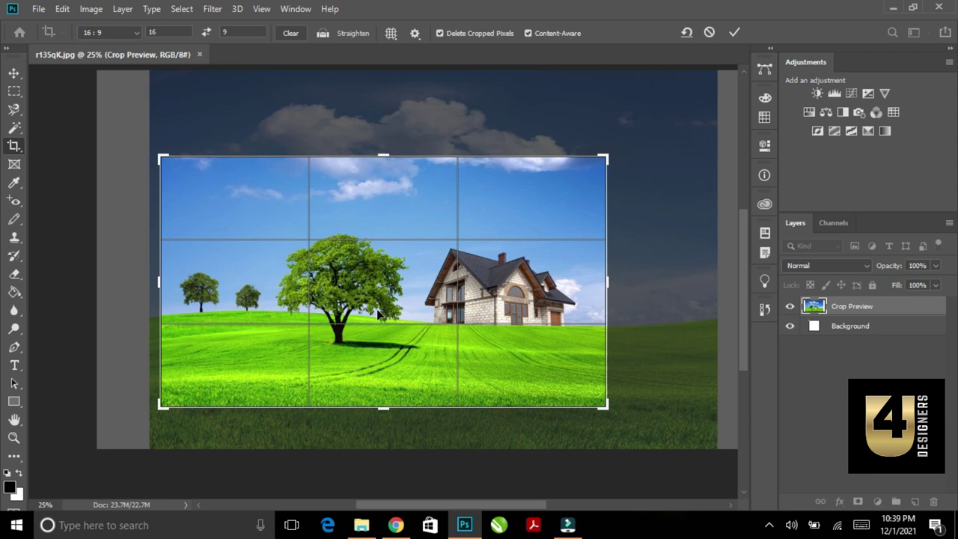
Apply the 10.4M 16:9 crop, then undo it back to the full landscape
{"action": "key", "text": "Return"}
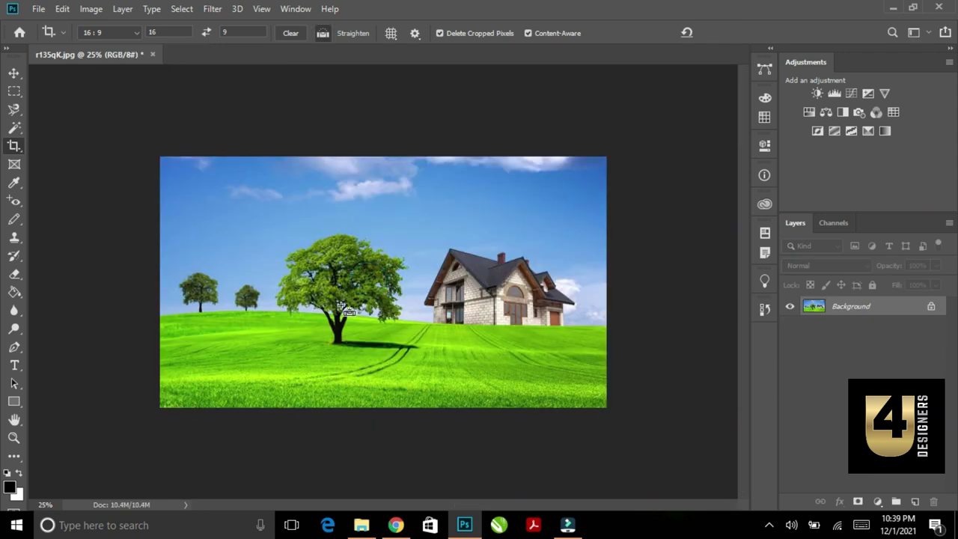
{"action": "key", "text": "ctrl+z"}
{"action": "left_click", "coordinate": [248, 82]}
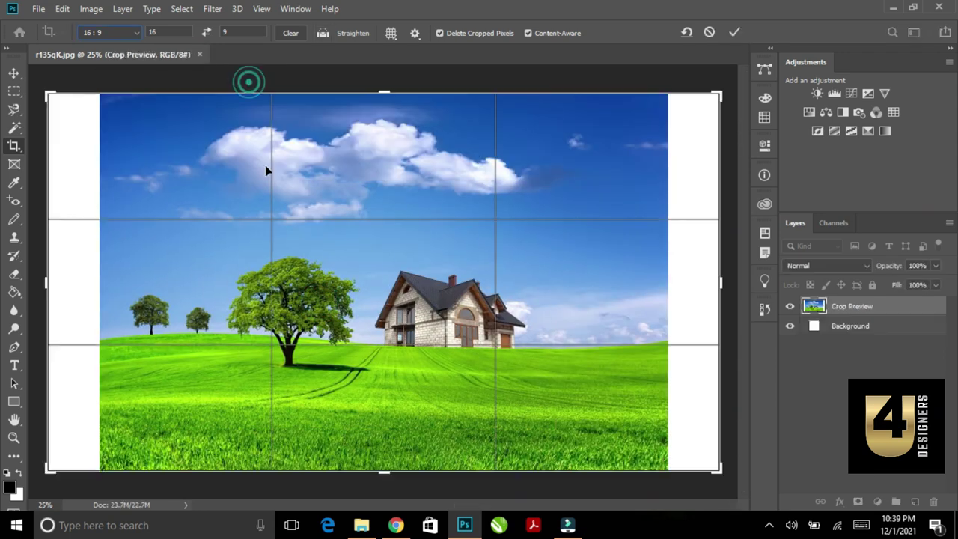
Choose the 4 x 5 in 300 ppi preset and frame the house and large tree
{"action": "left_click", "coordinate": [138, 35]}
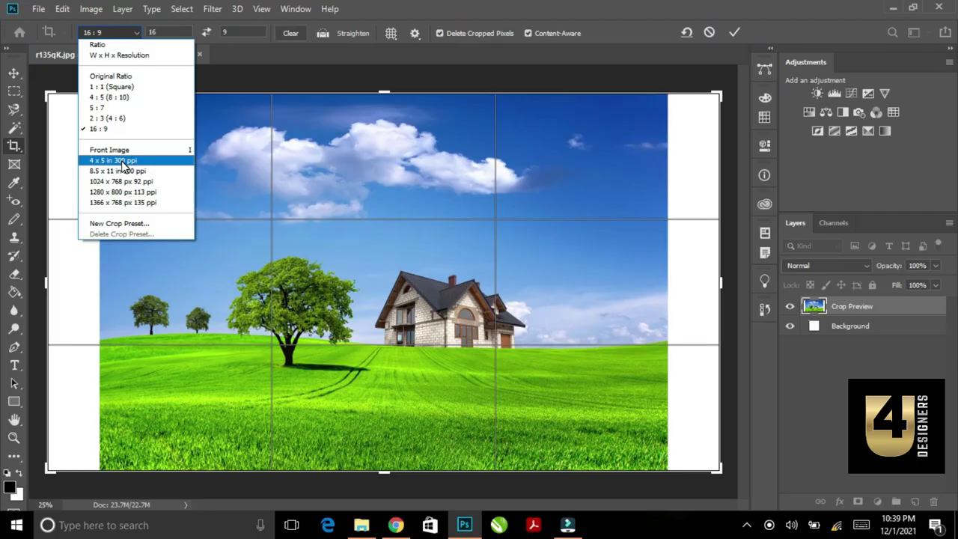
{"action": "left_click", "coordinate": [277, 363]}
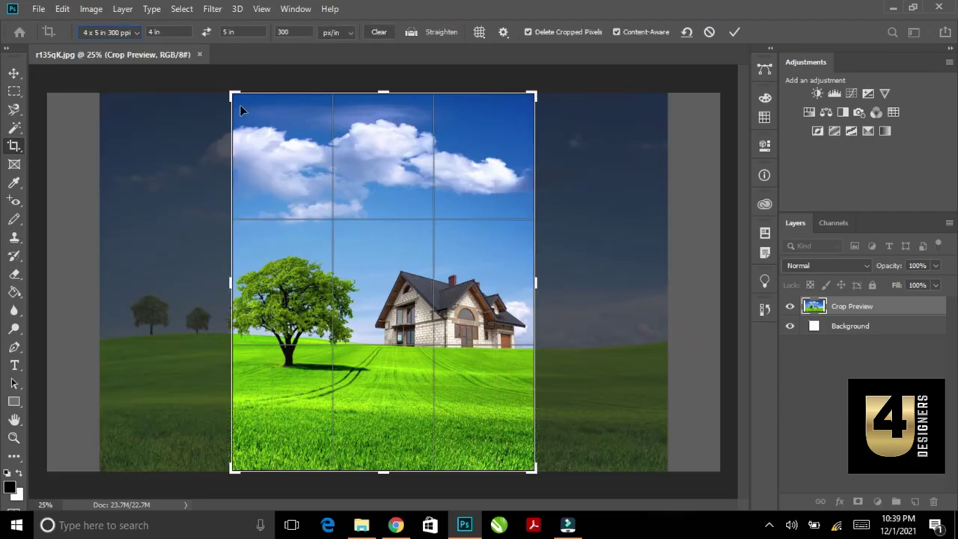
{"action": "left_click_drag", "start_coordinate": [233, 95], "coordinate": [274, 142]}
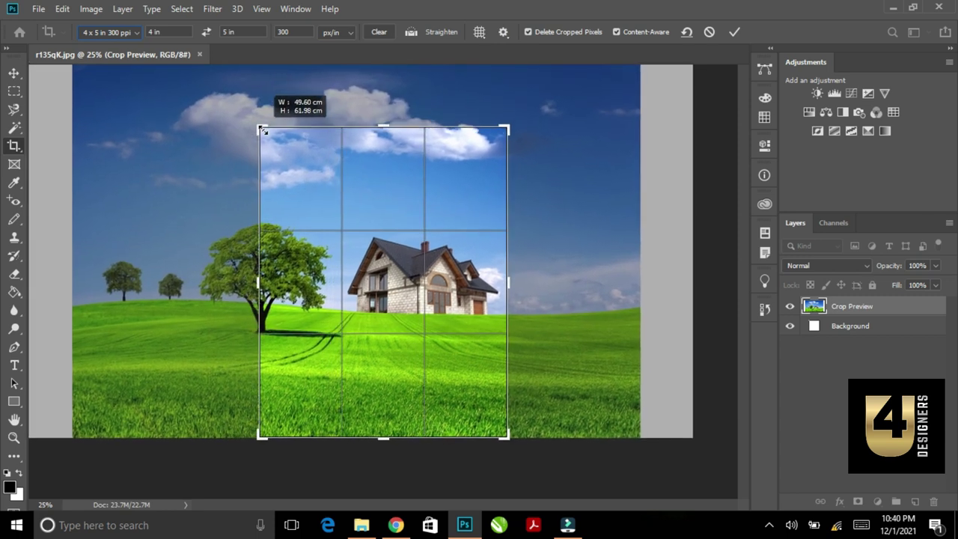
{"action": "mouse_move", "coordinate": [337, 236]}
{"action": "left_mouse_down"}
{"action": "mouse_move", "coordinate": [380, 221]}
{"action": "mouse_move", "coordinate": [399, 251]}
{"action": "left_mouse_up"}
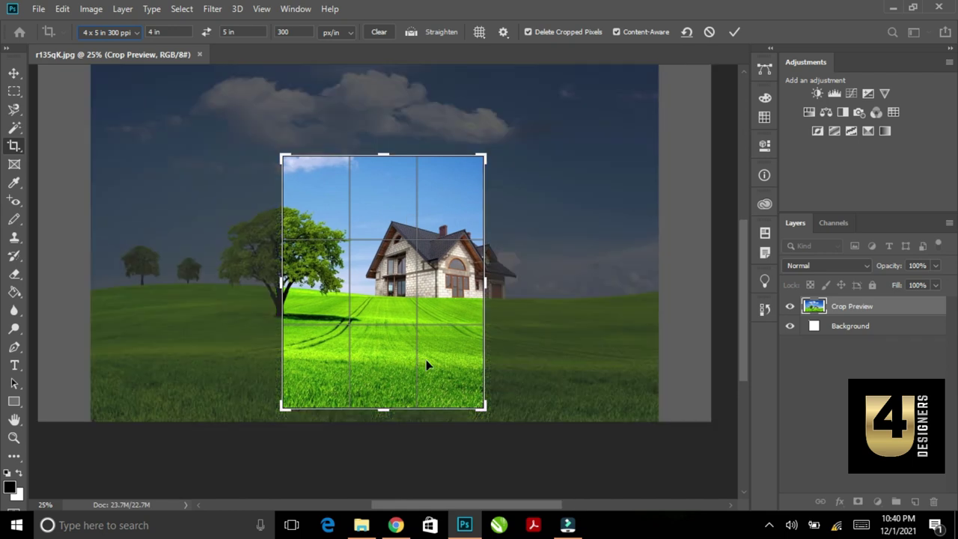
{"action": "left_click_drag", "start_coordinate": [481, 405], "coordinate": [483, 402]}
{"action": "left_click_drag", "start_coordinate": [472, 279], "coordinate": [500, 285]}
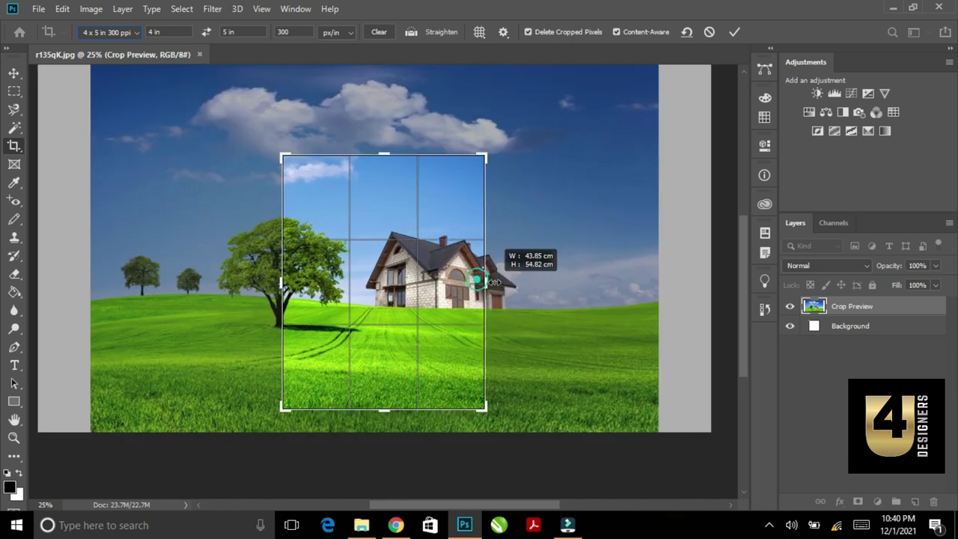
{"action": "left_click_drag", "start_coordinate": [389, 270], "coordinate": [386, 260]}
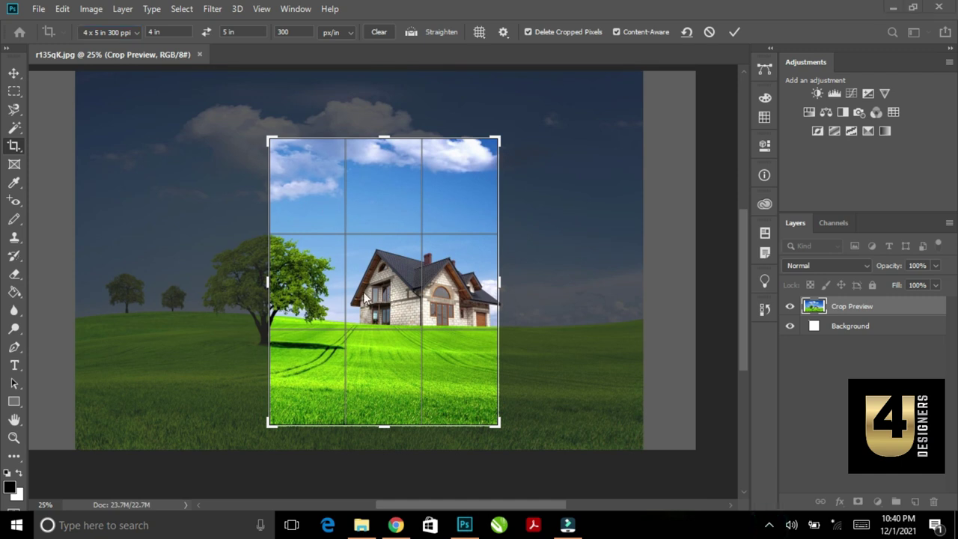
{"action": "left_click_drag", "start_coordinate": [270, 285], "coordinate": [258, 281]}
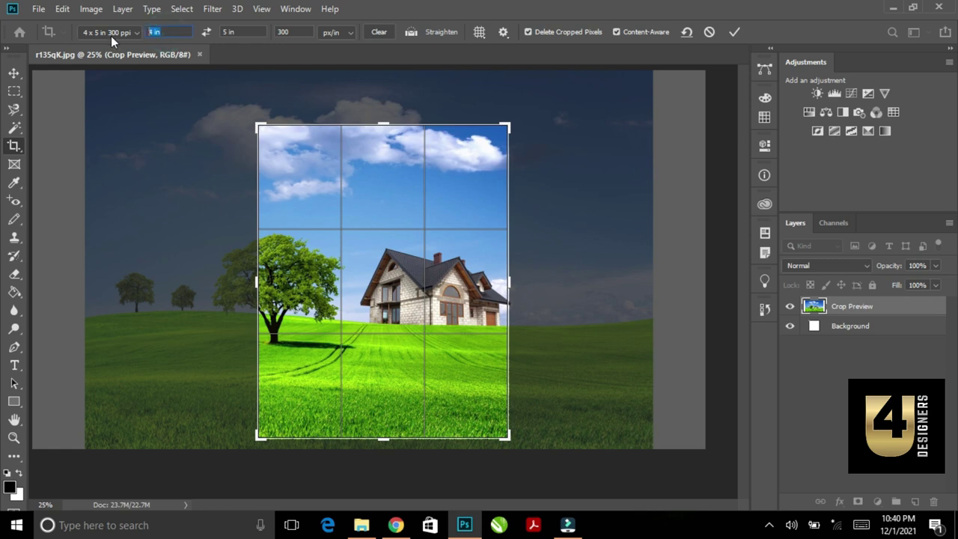
Verify the 4 in, 5 in and 300 ppi values and apply the crop
{"action": "left_click", "coordinate": [169, 33]}
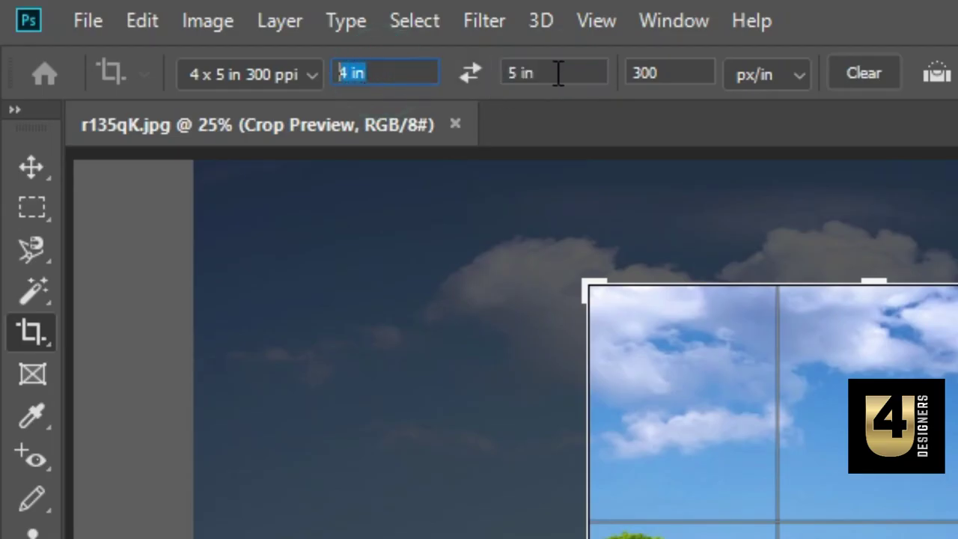
{"action": "left_click", "coordinate": [245, 32]}
{"action": "left_click", "coordinate": [676, 73]}
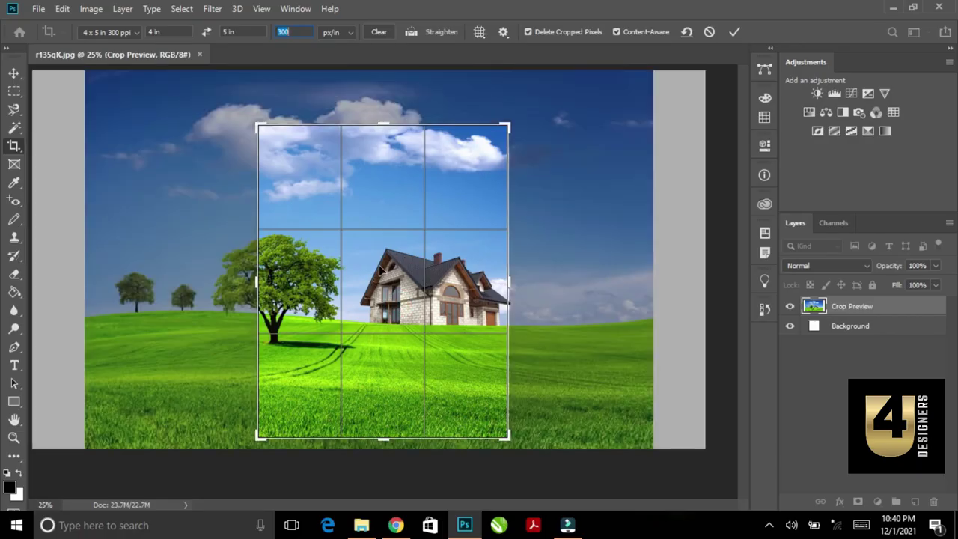
{"action": "double_click", "coordinate": [378, 267]}
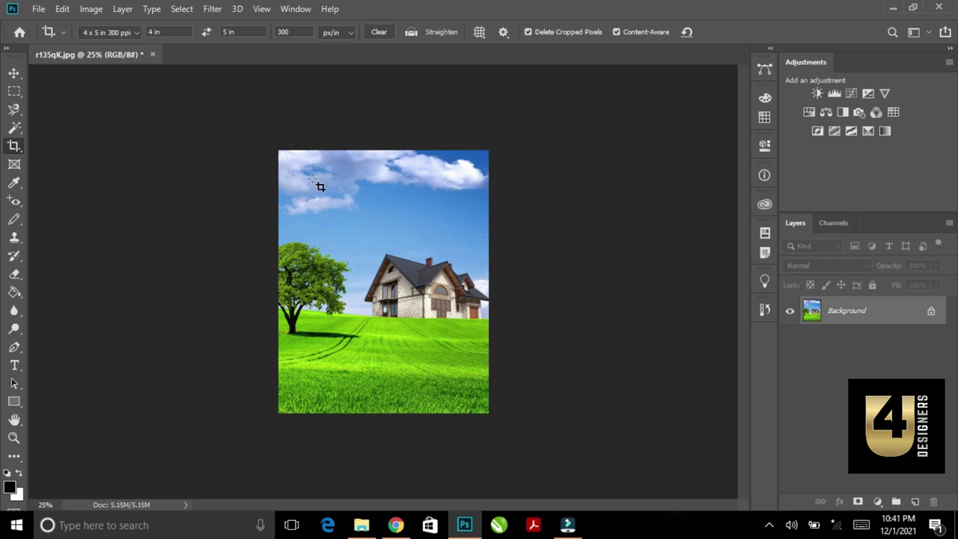
{"action": "left_click", "coordinate": [295, 32]}
{"action": "left_click", "coordinate": [90, 9]}
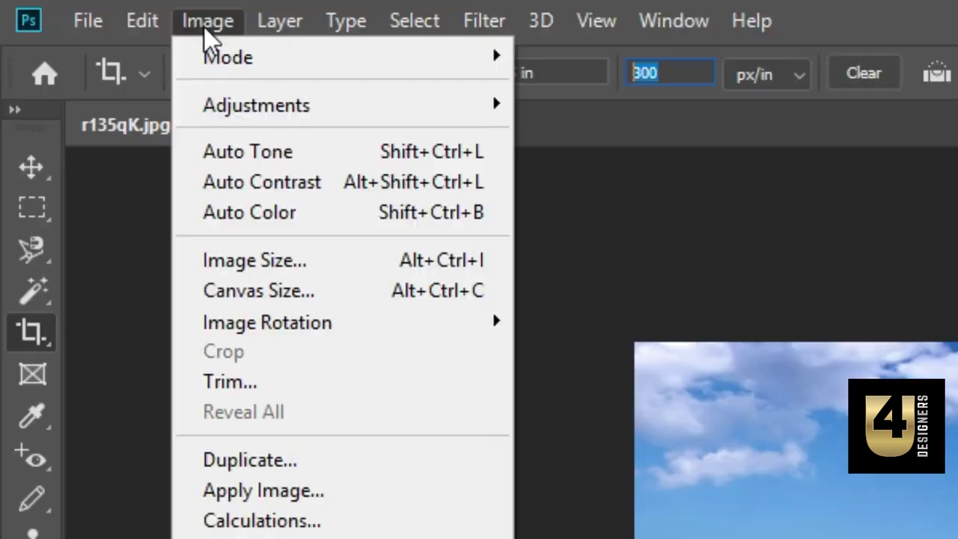
{"action": "left_click", "coordinate": [259, 258]}
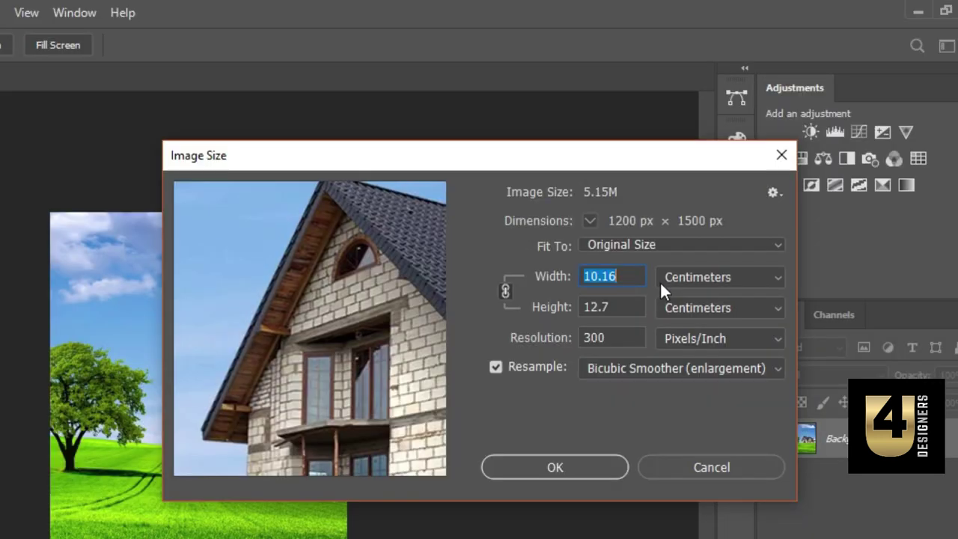
{"action": "left_click", "coordinate": [726, 197]}
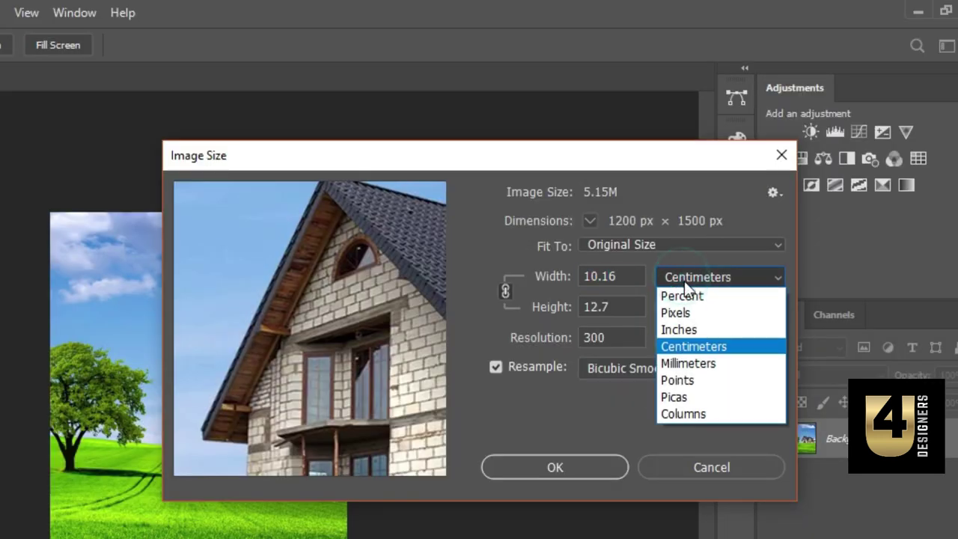
{"action": "left_click", "coordinate": [678, 330]}
{"action": "left_click", "coordinate": [616, 275]}
{"action": "left_click", "coordinate": [614, 307]}
{"action": "left_click", "coordinate": [614, 276]}
{"action": "left_click", "coordinate": [612, 307]}
{"action": "left_click", "coordinate": [612, 276]}
{"action": "left_click", "coordinate": [609, 307]}
{"action": "left_click", "coordinate": [681, 238]}
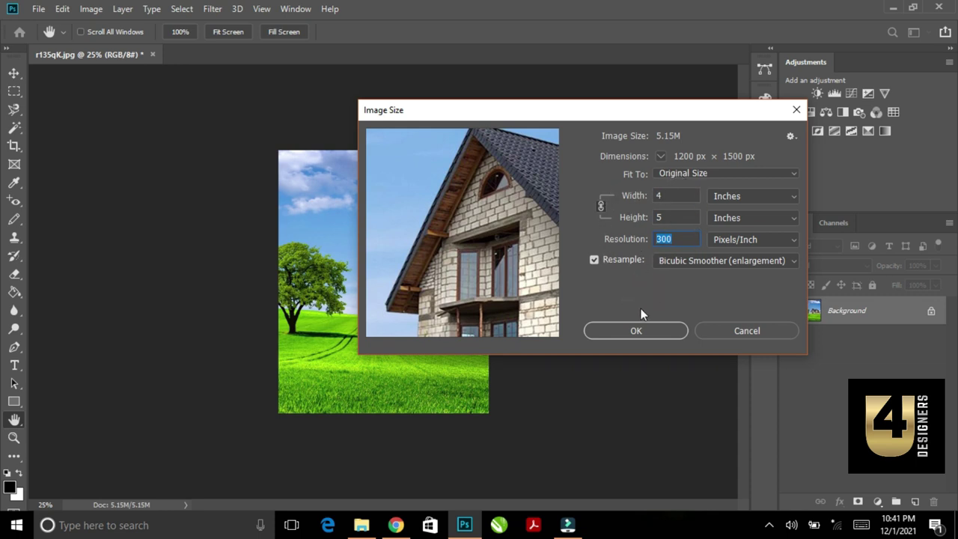
{"action": "mouse_move", "coordinate": [554, 305]}
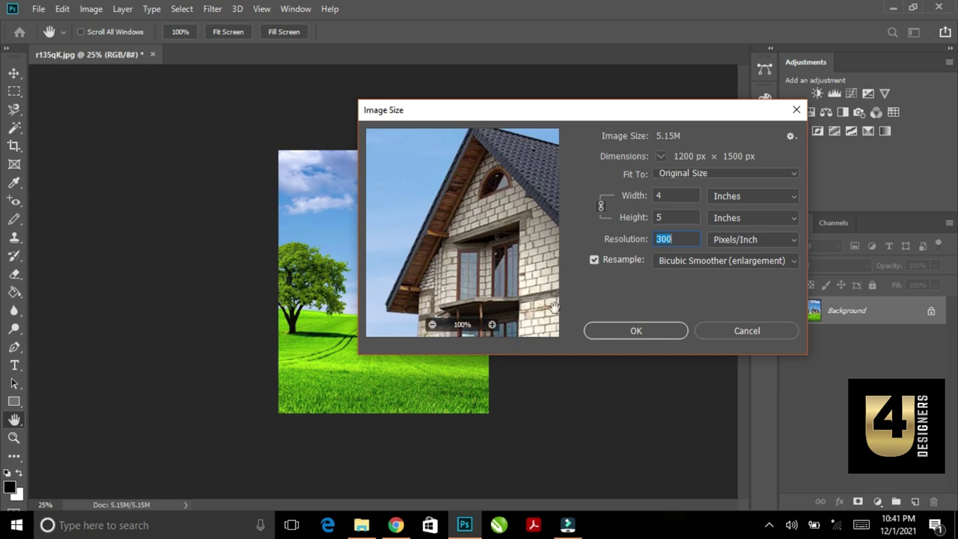
{"action": "key", "text": "Return"}
{"action": "key", "text": "c"}
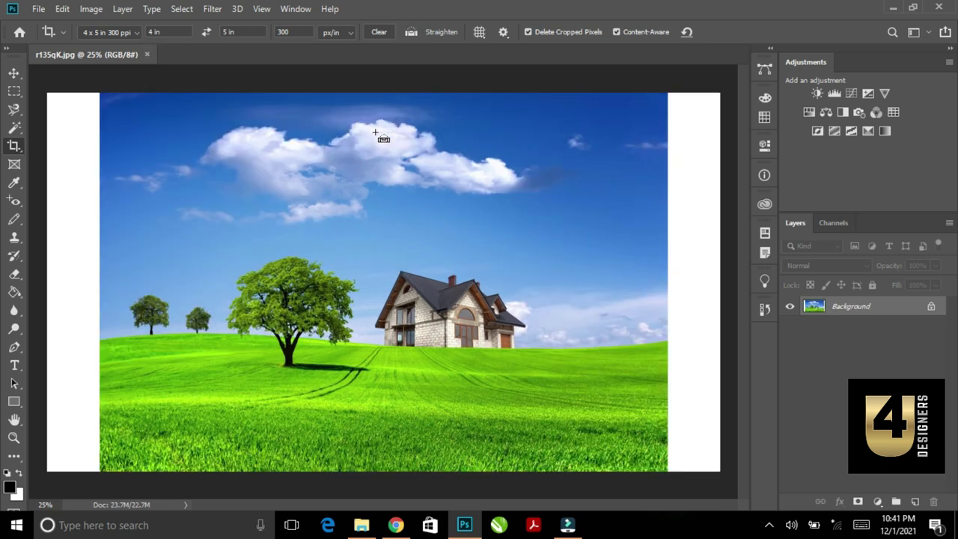
Undo the 4 x 5 crop, then open and cancel the New Crop Preset dialog
{"action": "key", "text": "ctrl+z"}
{"action": "left_click", "coordinate": [137, 33]}
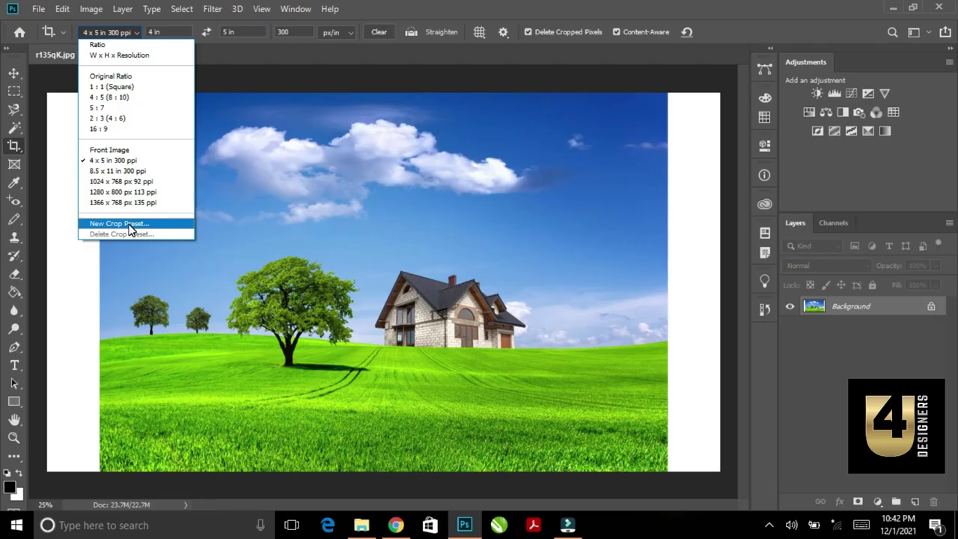
{"action": "left_click", "coordinate": [132, 229]}
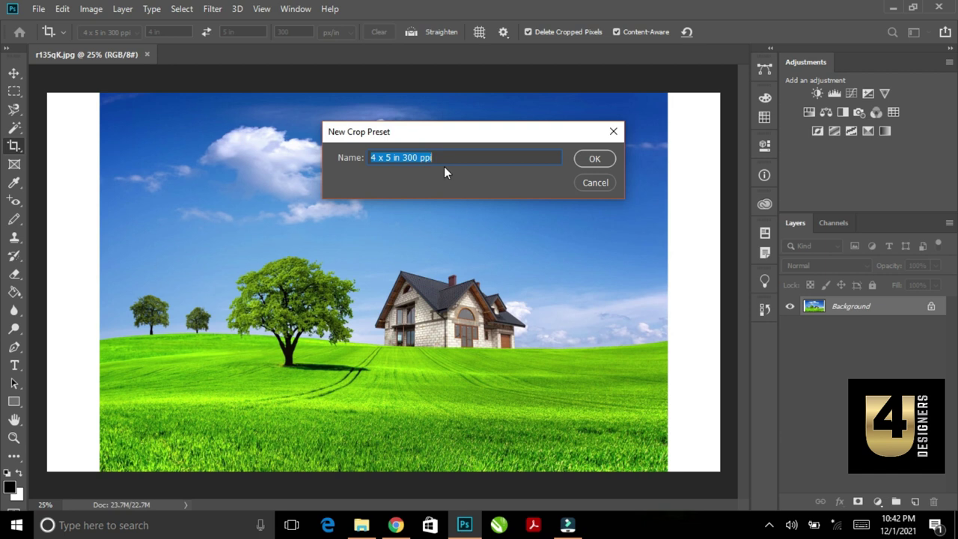
{"action": "left_click", "coordinate": [597, 184]}
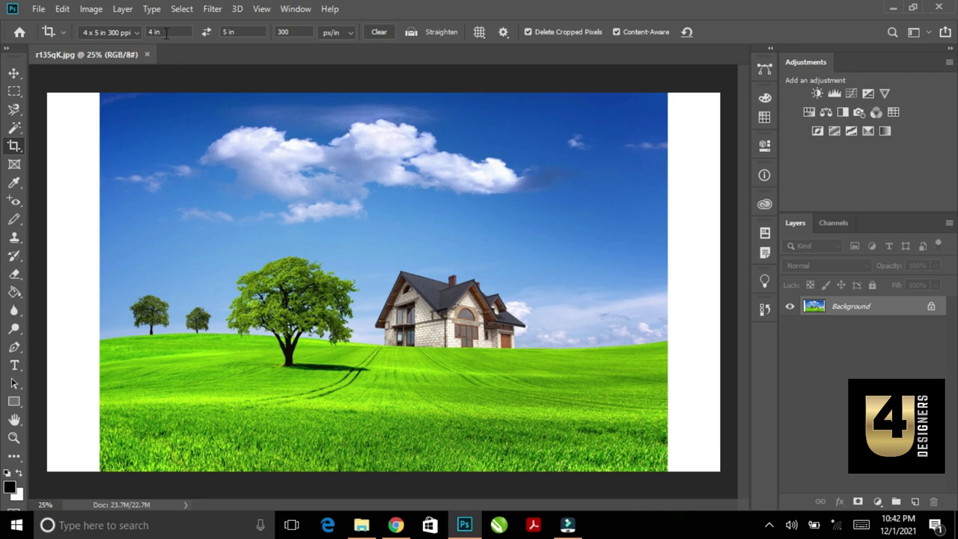
Choose the 16:9 crop ratio and store it as a new crop preset called 'new'
{"action": "left_click", "coordinate": [136, 32]}
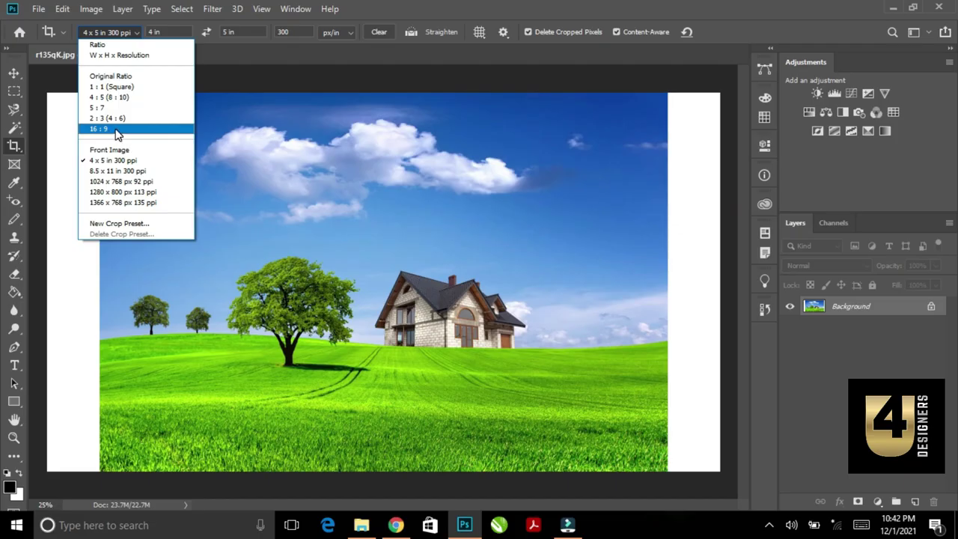
{"action": "left_click", "coordinate": [113, 130]}
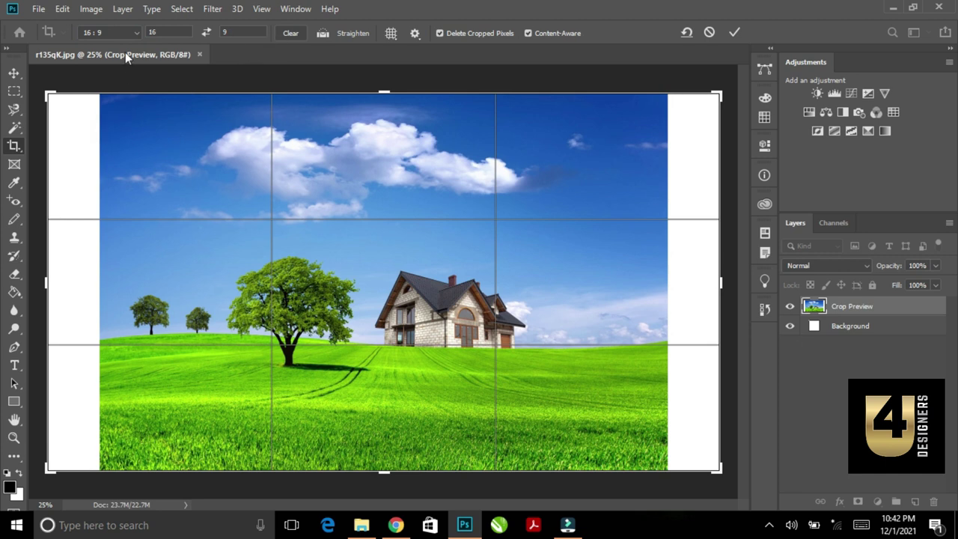
{"action": "left_click", "coordinate": [139, 35]}
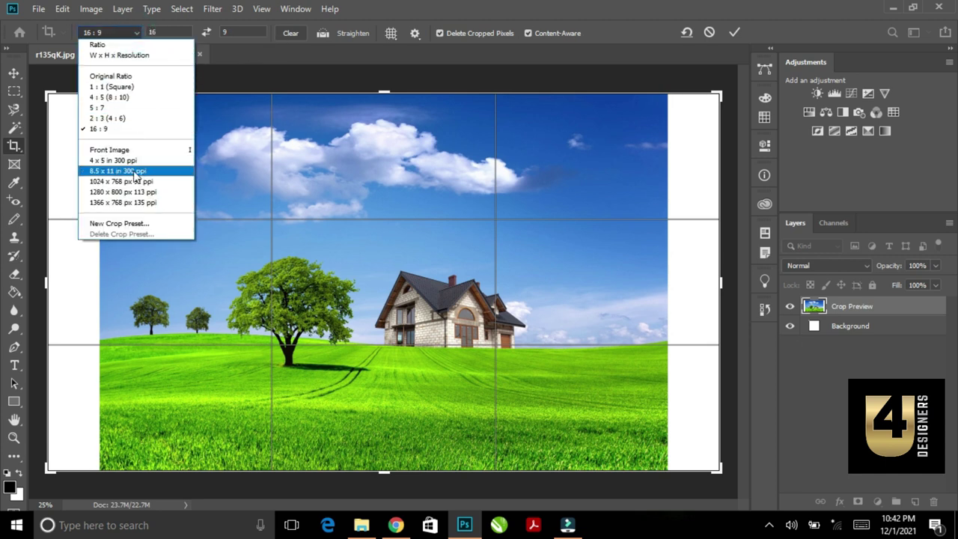
{"action": "left_click", "coordinate": [131, 223]}
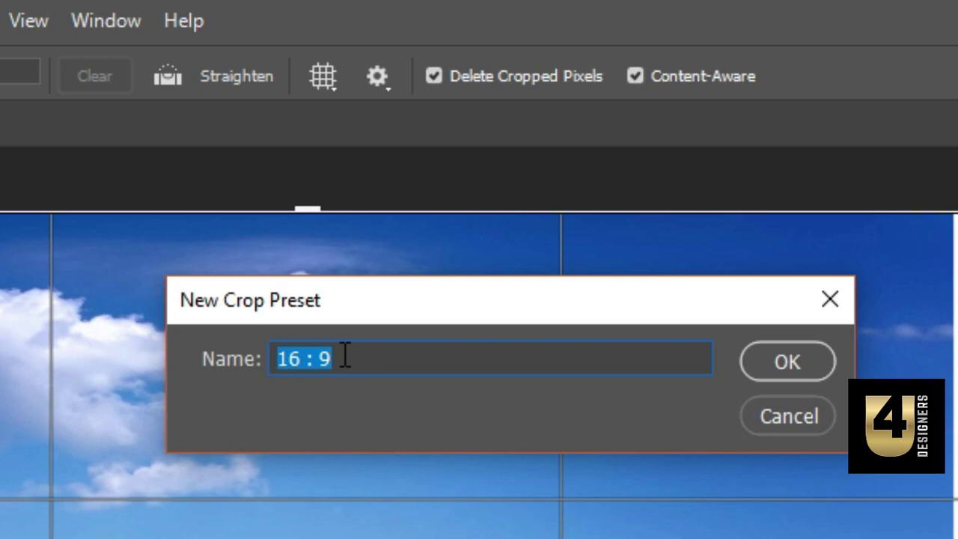
{"action": "type", "text": "new"}
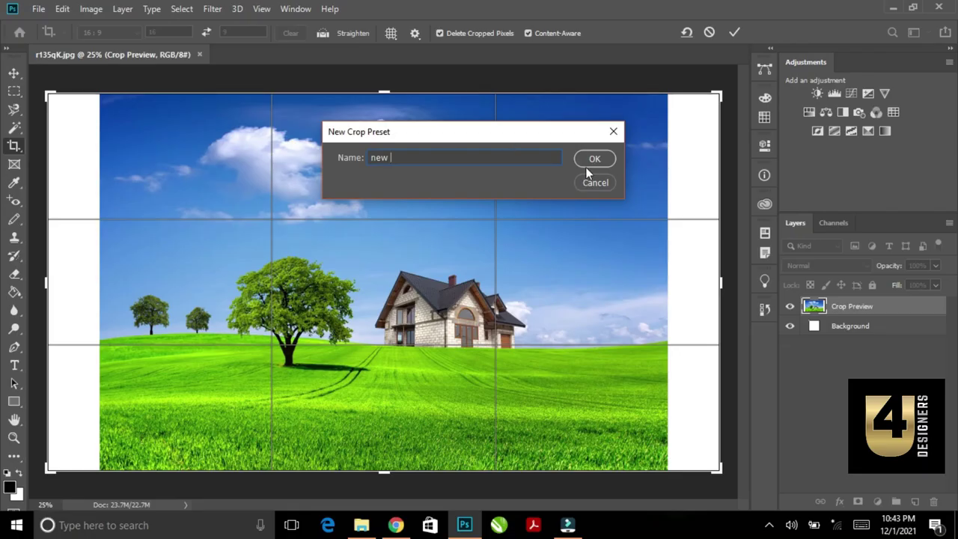
{"action": "left_click", "coordinate": [592, 159]}
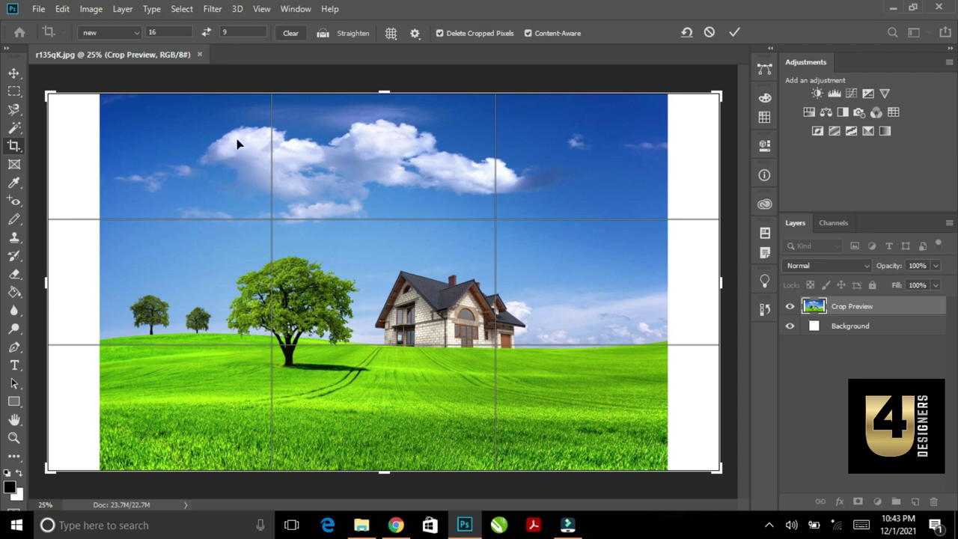
Apply the saved 'new' crop preset, giving a 16:9 ratio
{"action": "left_click", "coordinate": [137, 32]}
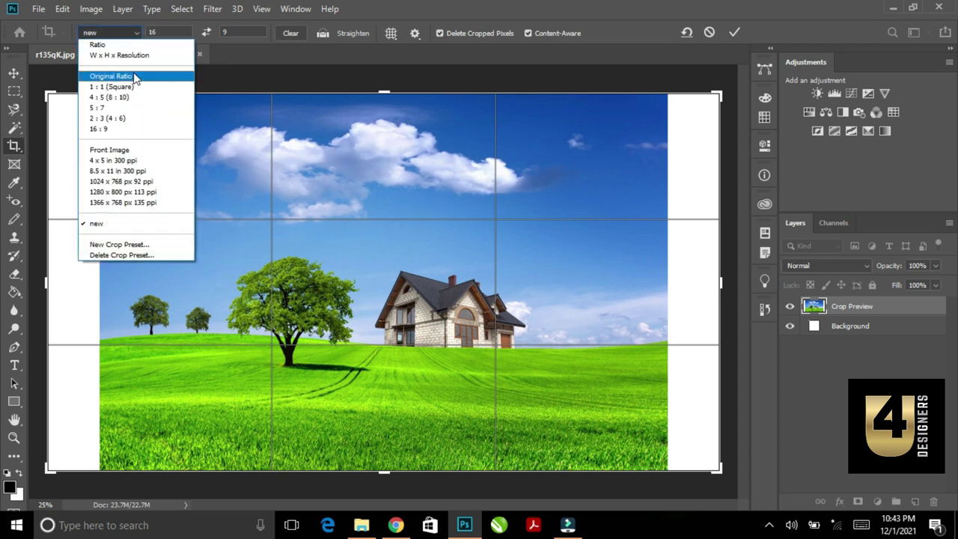
{"action": "left_click", "coordinate": [120, 107]}
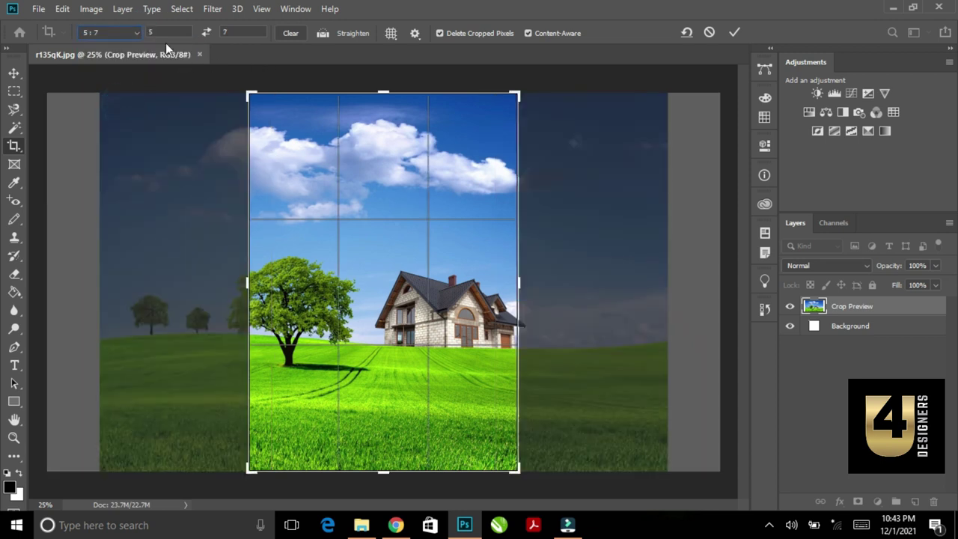
{"action": "left_click", "coordinate": [137, 32]}
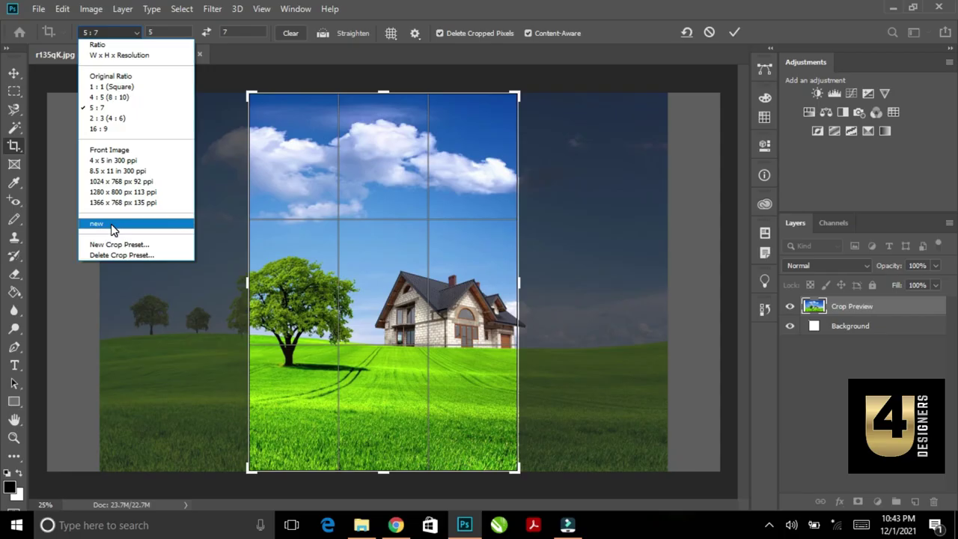
{"action": "left_click", "coordinate": [216, 436]}
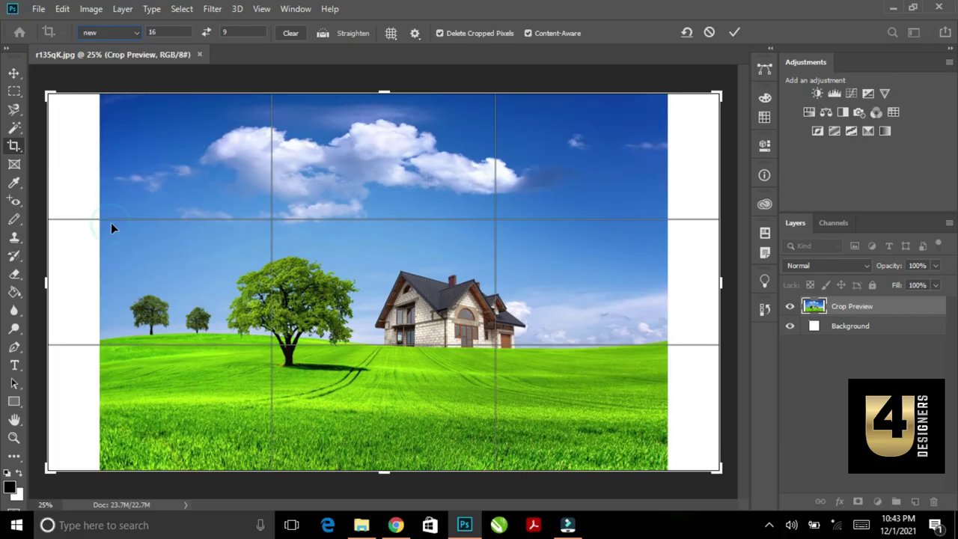
{"action": "double_click", "coordinate": [159, 32]}
{"action": "left_click", "coordinate": [155, 32]}
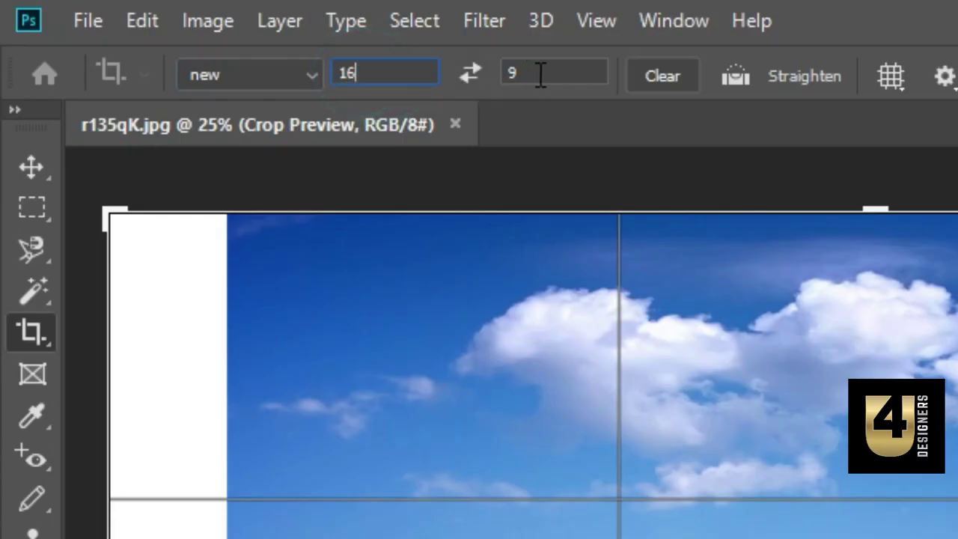
{"action": "double_click", "coordinate": [540, 73]}
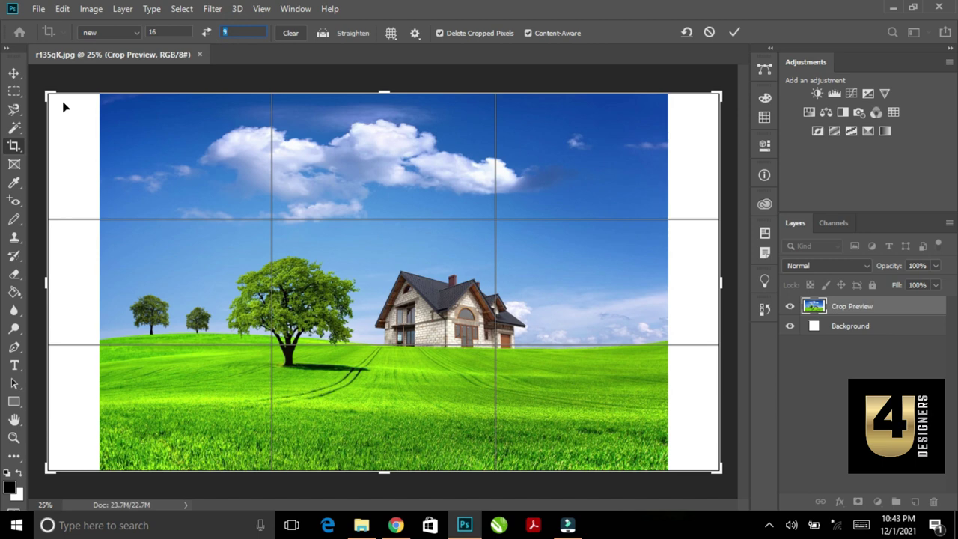
Resize the 16:9 crop frame around the house and tree, then cancel the crop
{"action": "left_click_drag", "start_coordinate": [47, 90], "coordinate": [117, 134]}
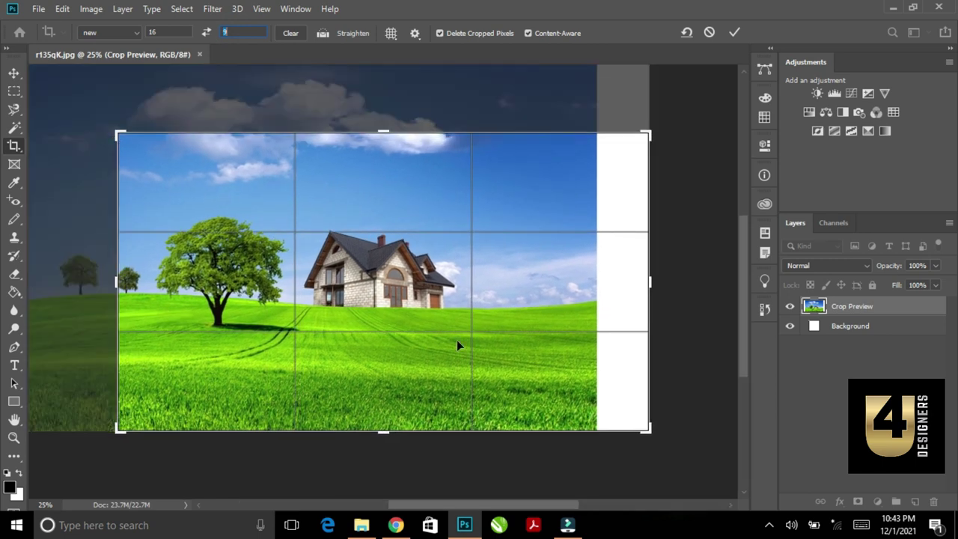
{"action": "left_click_drag", "start_coordinate": [644, 427], "coordinate": [577, 389]}
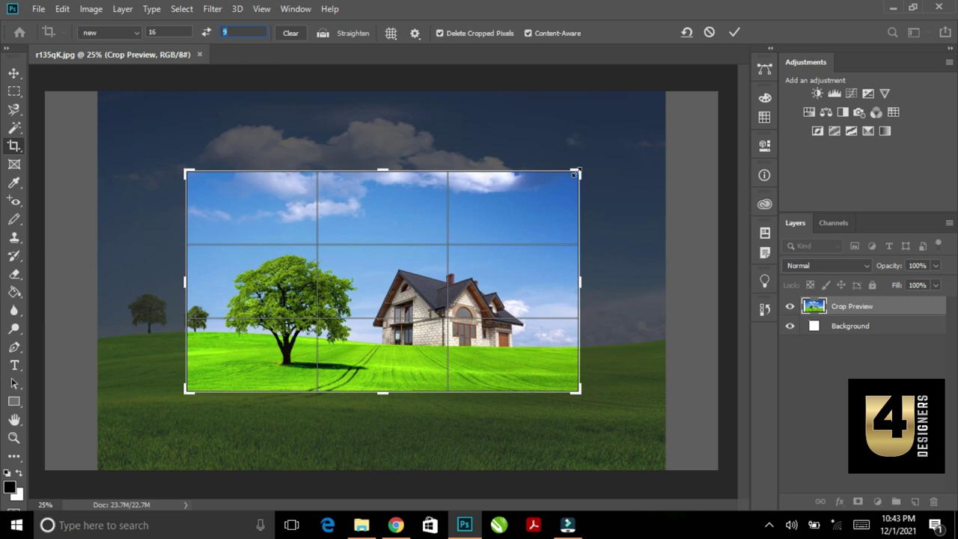
{"action": "left_click_drag", "start_coordinate": [574, 174], "coordinate": [567, 179]}
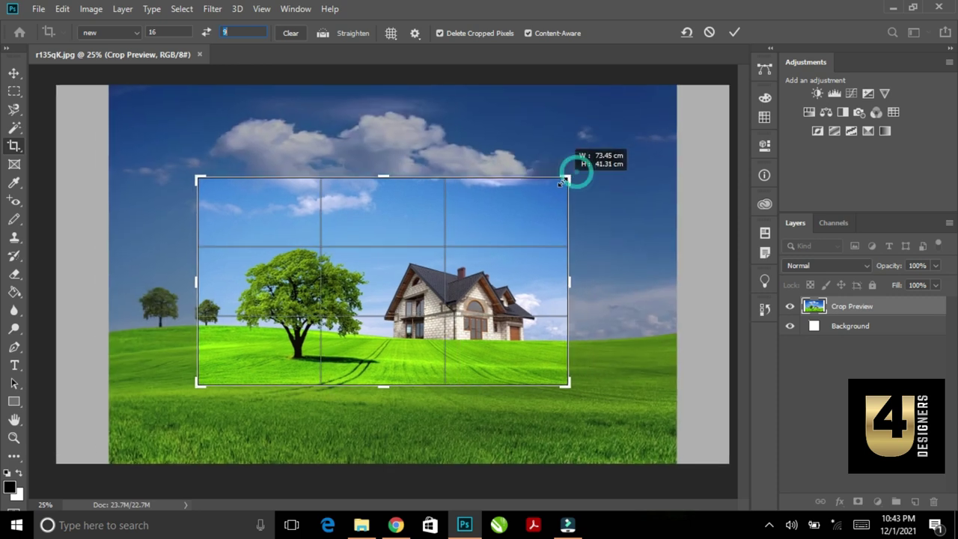
{"action": "left_click_drag", "start_coordinate": [560, 380], "coordinate": [582, 390]}
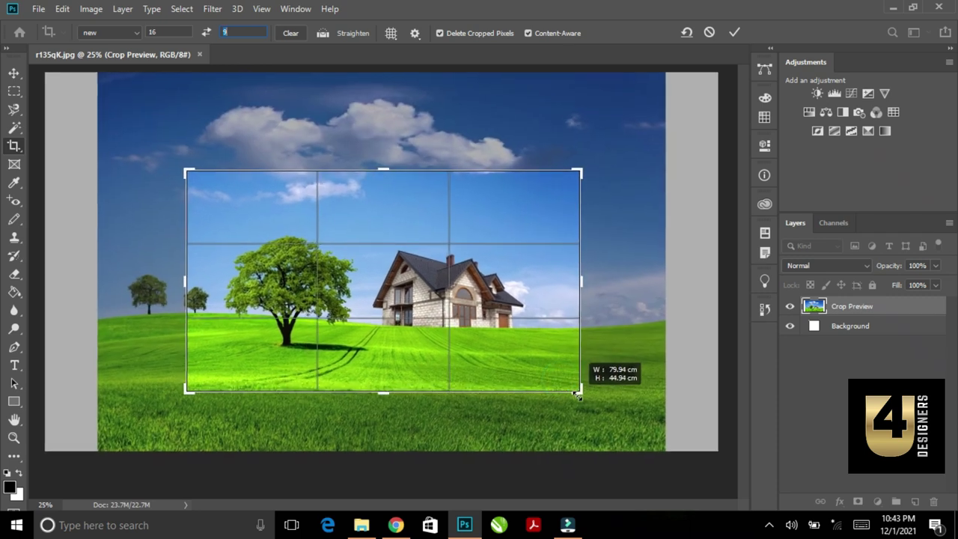
{"action": "left_click_drag", "start_coordinate": [188, 179], "coordinate": [178, 162]}
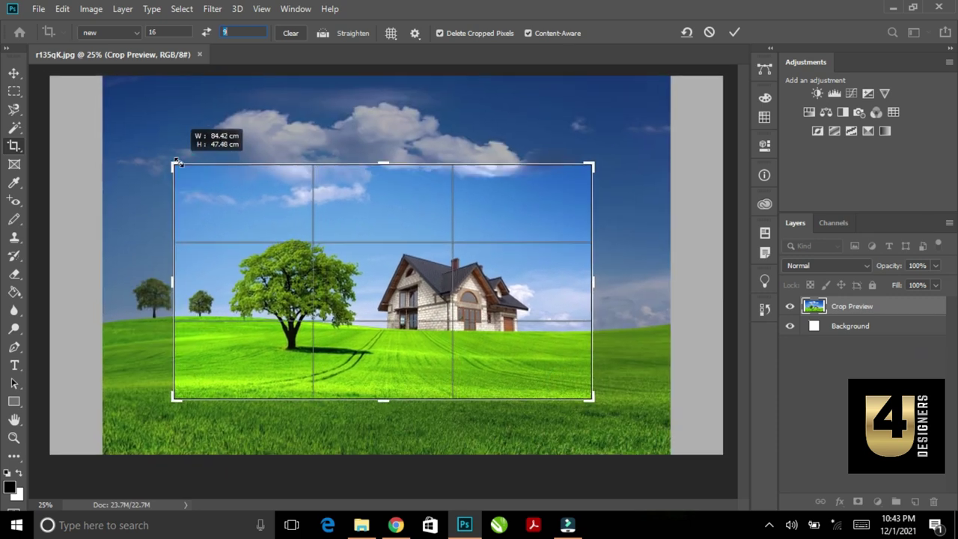
{"action": "key", "text": "Return"}
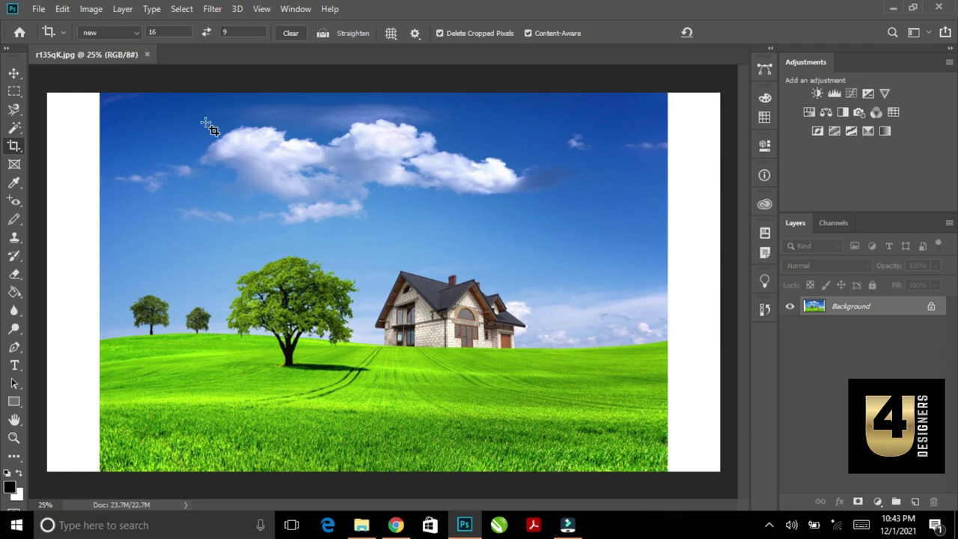
Delete the 'new' crop preset and set the crop preset back to plain Ratio
{"action": "left_click", "coordinate": [137, 33]}
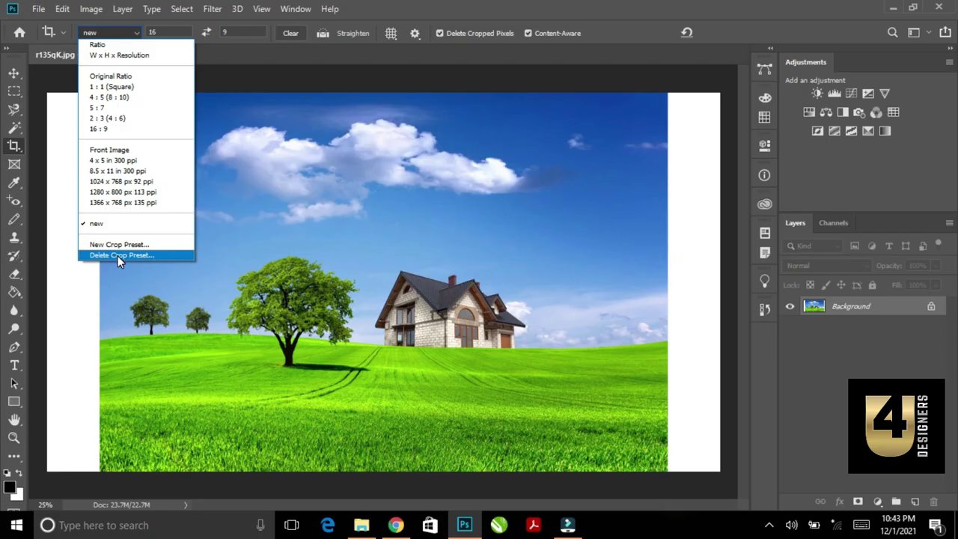
{"action": "left_click", "coordinate": [117, 256]}
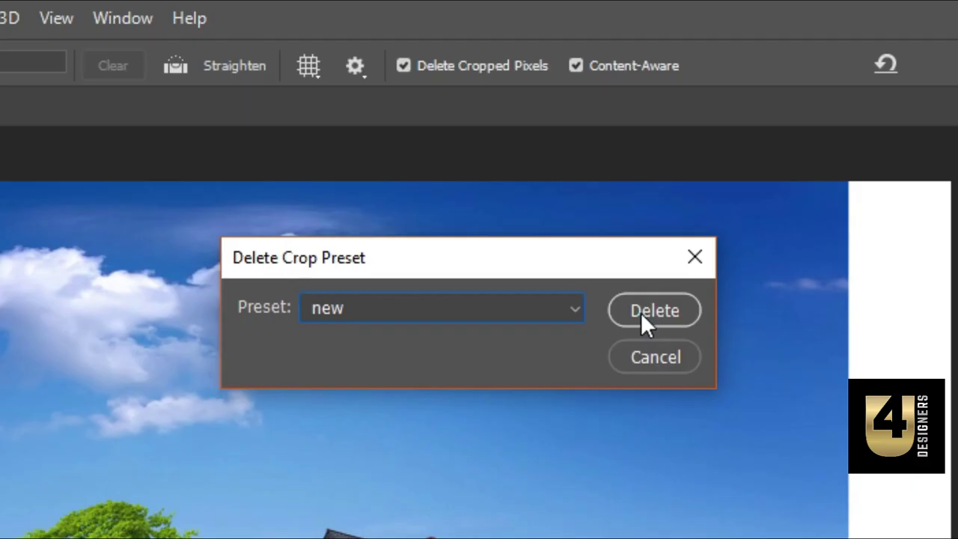
{"action": "left_click", "coordinate": [562, 161]}
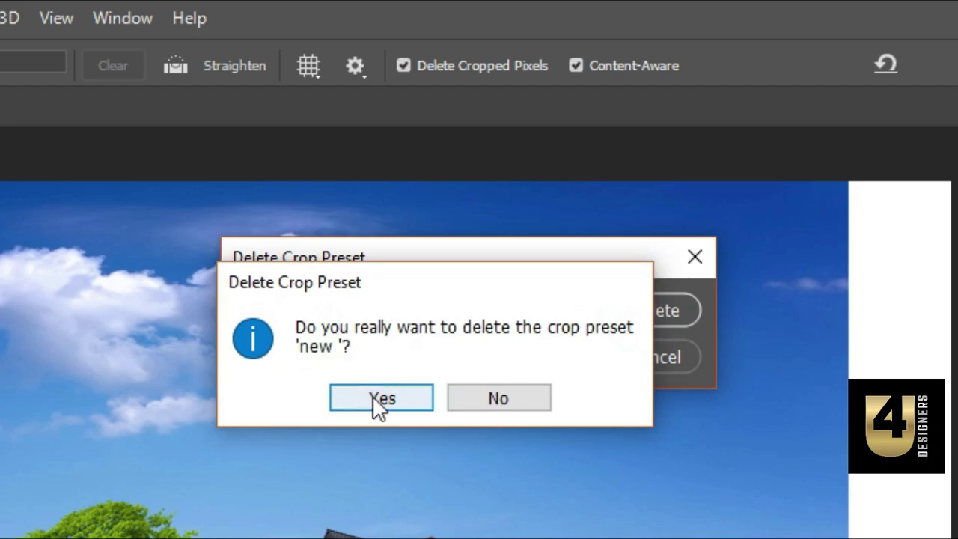
{"action": "left_click", "coordinate": [425, 205]}
{"action": "left_click", "coordinate": [134, 34]}
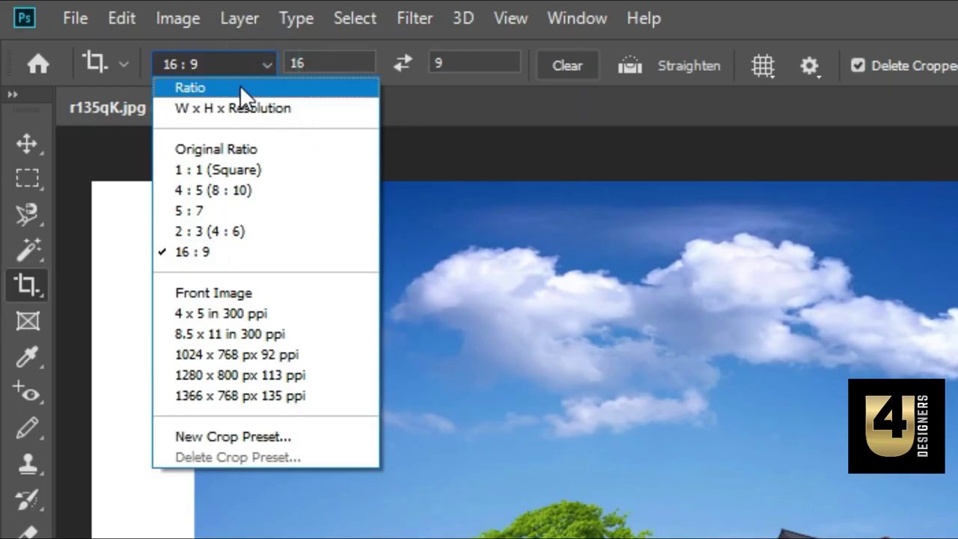
{"action": "left_click", "coordinate": [240, 87]}
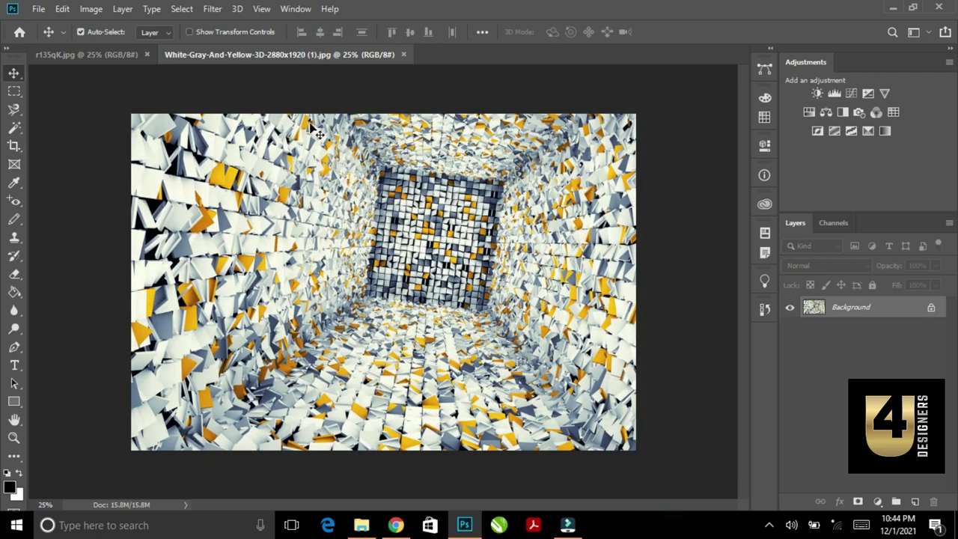
Crop the 3D room image with the ratio cleared, fitting the frame to the picture edges
{"action": "left_click", "coordinate": [13, 146]}
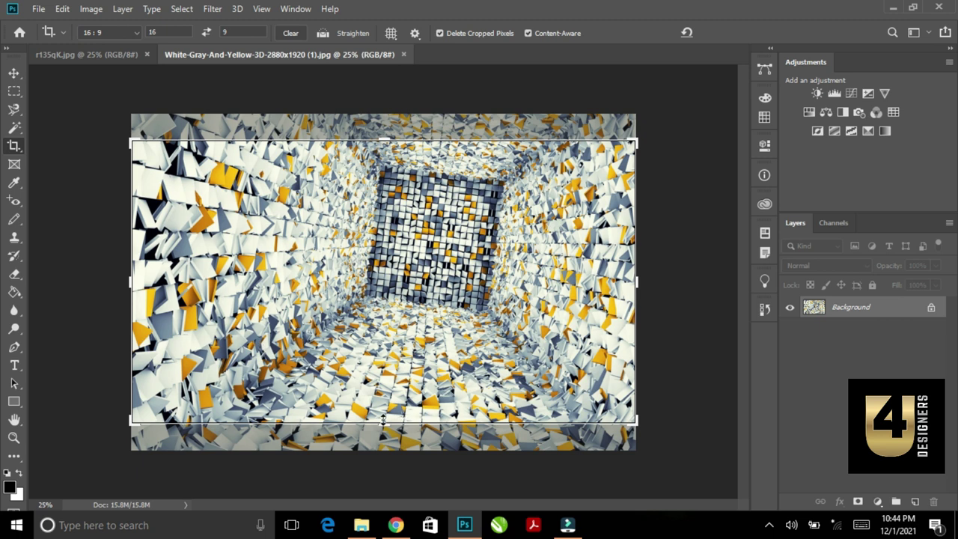
{"action": "left_click_drag", "start_coordinate": [383, 422], "coordinate": [383, 437]}
{"action": "left_click_drag", "start_coordinate": [383, 127], "coordinate": [383, 100]}
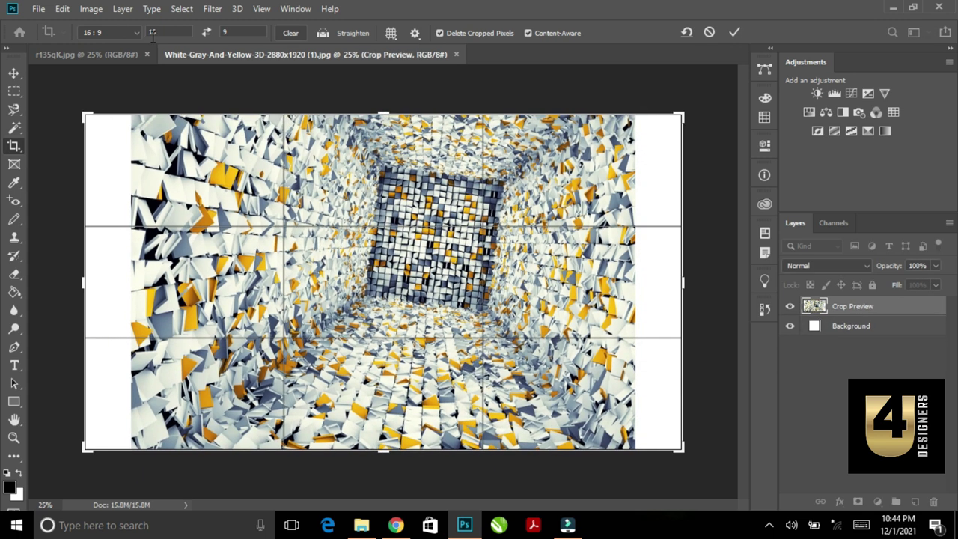
{"action": "left_click", "coordinate": [290, 35]}
{"action": "left_click_drag", "start_coordinate": [87, 115], "coordinate": [133, 114]}
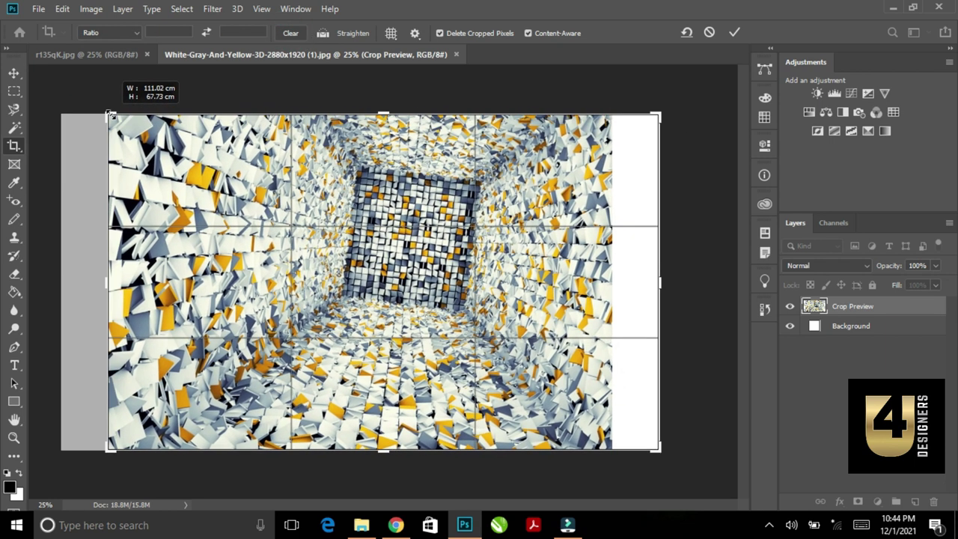
{"action": "left_click_drag", "start_coordinate": [655, 459], "coordinate": [612, 449]}
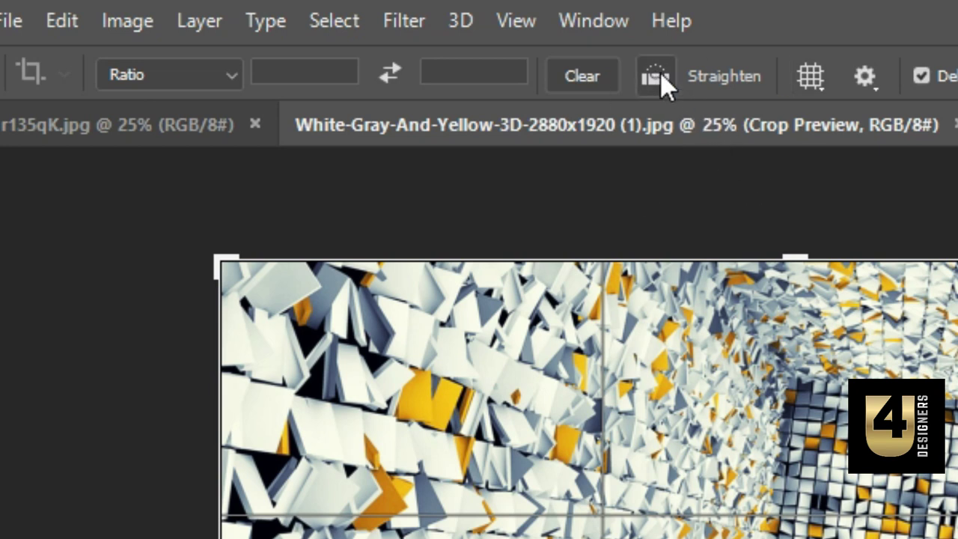
Straighten the 3D room image by tracing a line along the tilted room, rotating it about 6.7°
{"action": "left_click", "coordinate": [657, 72]}
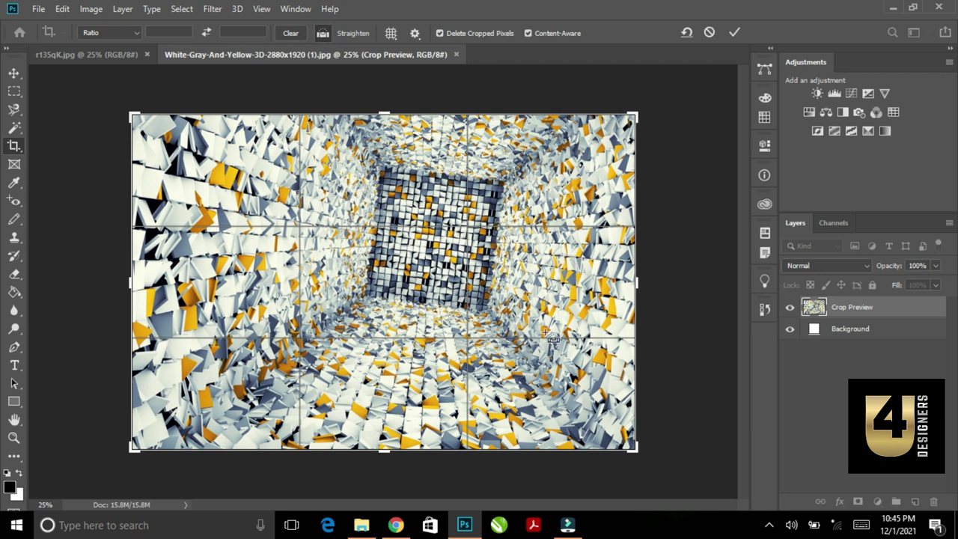
{"action": "left_click_drag", "start_coordinate": [323, 288], "coordinate": [513, 314]}
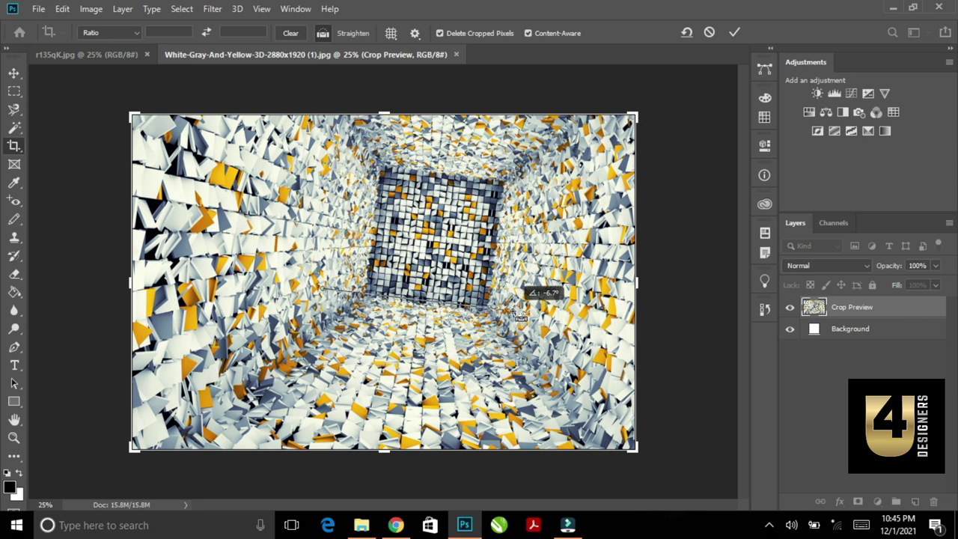
{"action": "left_click_drag", "start_coordinate": [514, 313], "coordinate": [513, 314]}
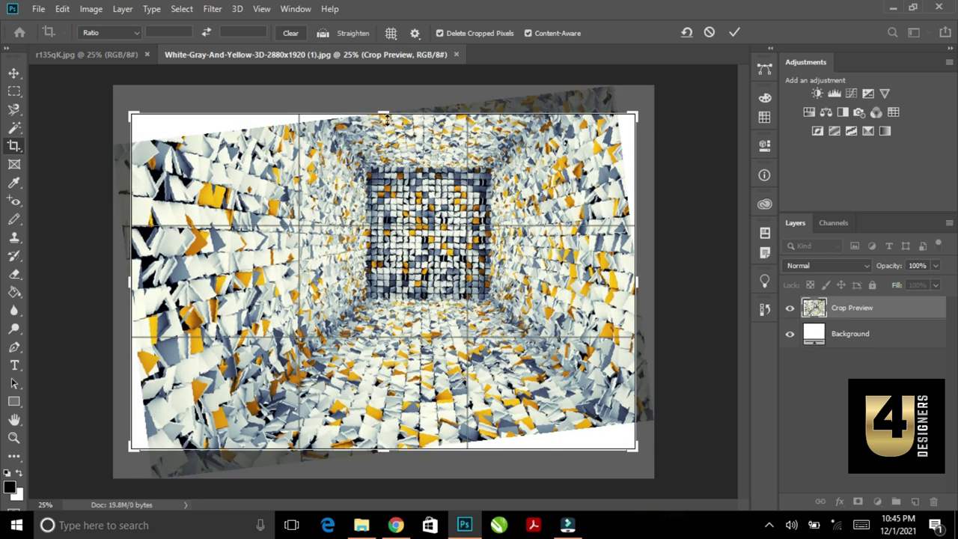
Pull all four crop edges inward past the blank corners and apply the level 11.1M crop
{"action": "left_click_drag", "start_coordinate": [385, 114], "coordinate": [385, 129]}
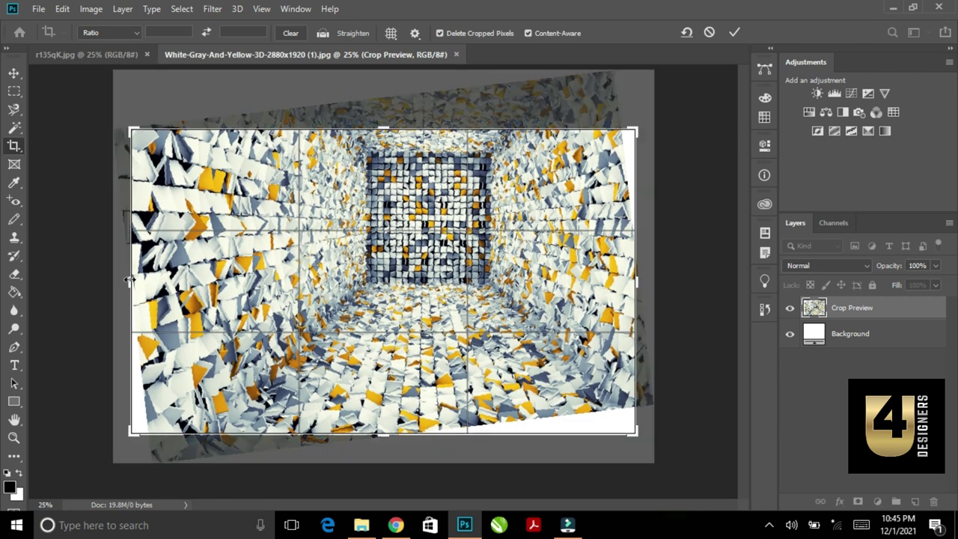
{"action": "left_click_drag", "start_coordinate": [128, 279], "coordinate": [128, 275]}
{"action": "left_click_drag", "start_coordinate": [636, 284], "coordinate": [612, 285]}
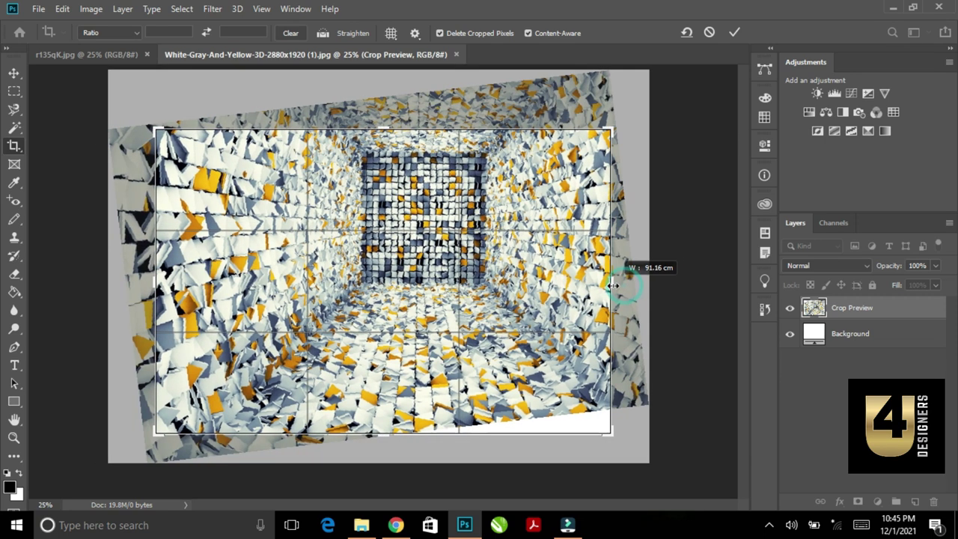
{"action": "left_click_drag", "start_coordinate": [384, 435], "coordinate": [387, 419]}
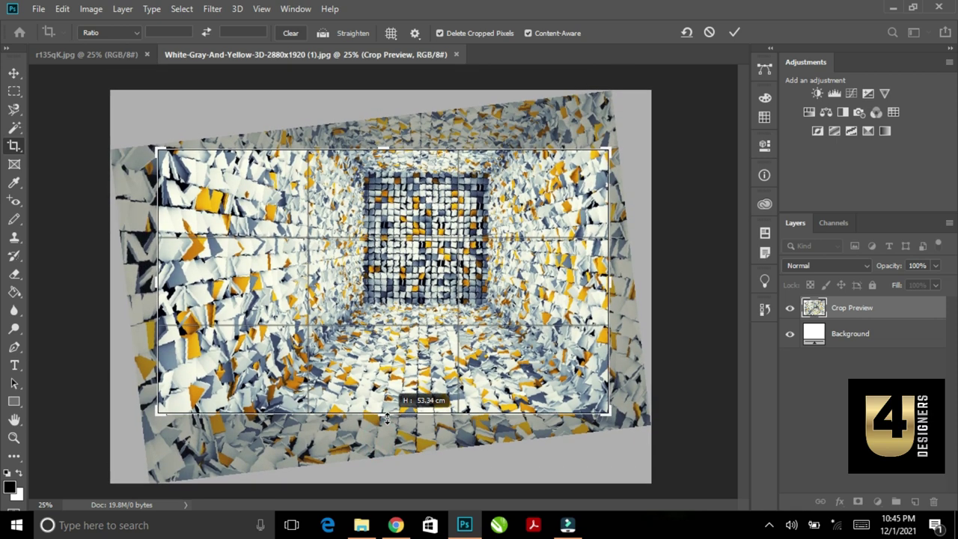
{"action": "key", "text": "Return"}
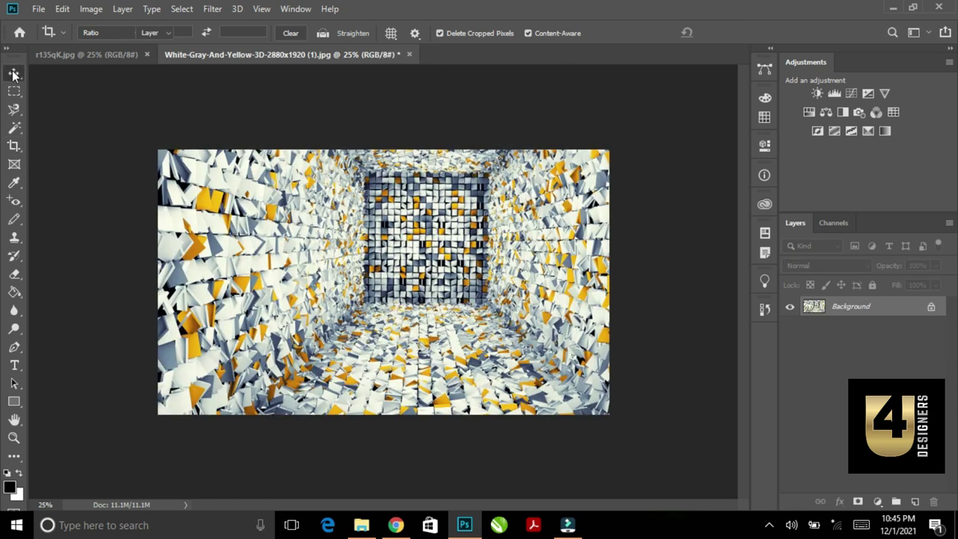
{"action": "left_click", "coordinate": [14, 74]}
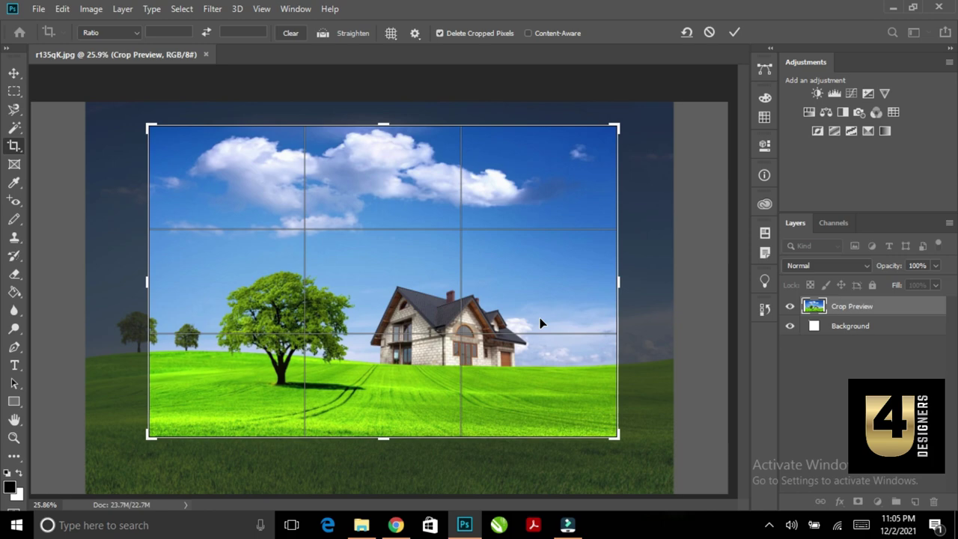
Keep the Rule of Thirds overlay and resize the landscape crop frame from its corners
{"action": "left_click", "coordinate": [392, 36]}
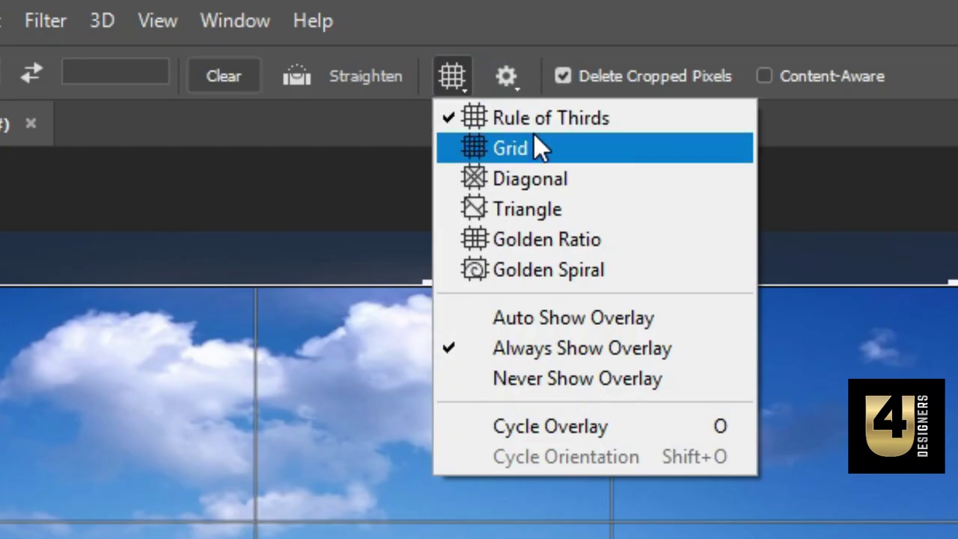
{"action": "left_click", "coordinate": [558, 123]}
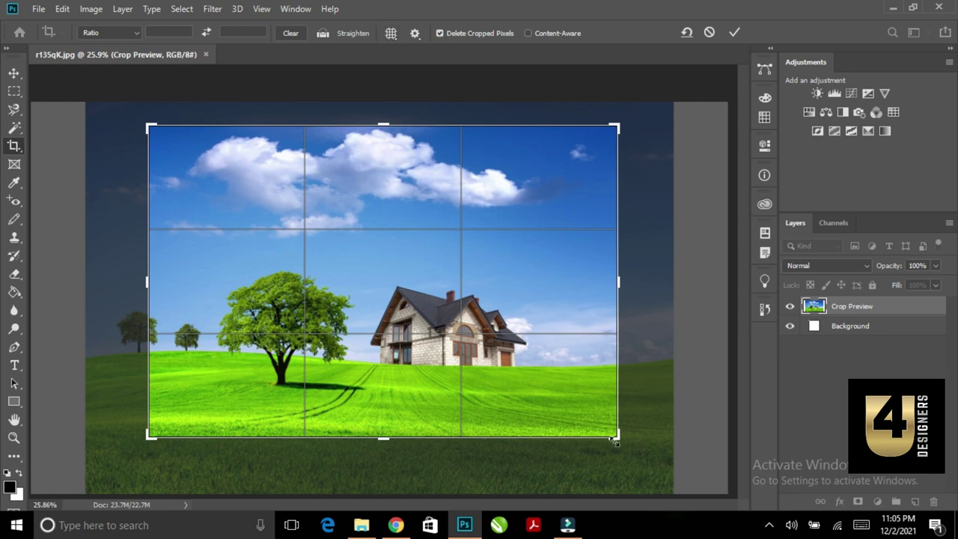
{"action": "left_click_drag", "start_coordinate": [615, 439], "coordinate": [620, 447]}
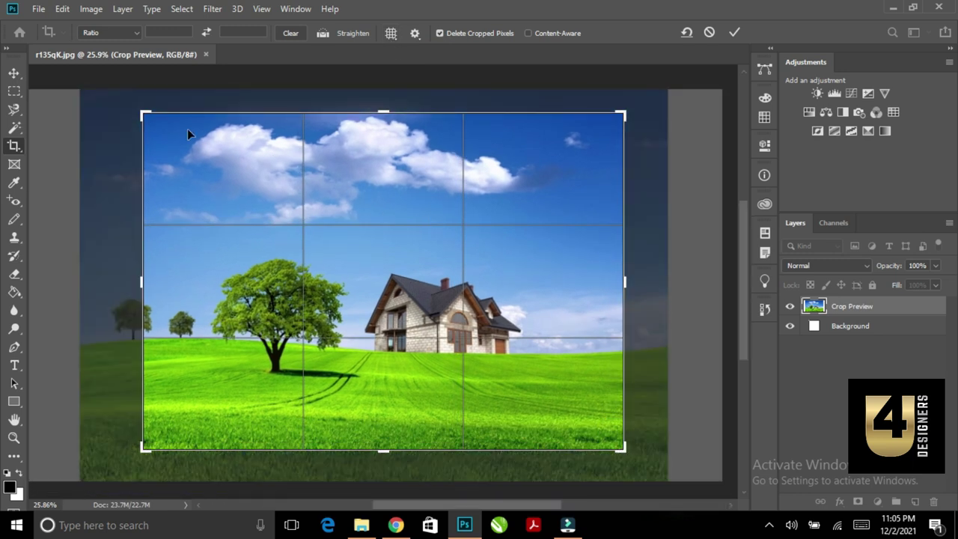
{"action": "left_click_drag", "start_coordinate": [143, 112], "coordinate": [151, 117]}
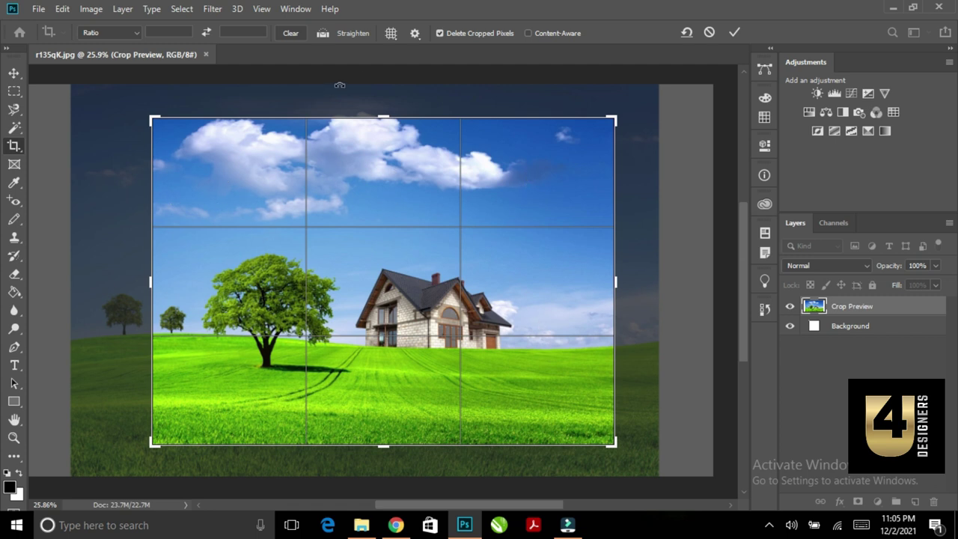
Switch the crop overlay to Grid and fit the frame closely around the tree and house
{"action": "left_click", "coordinate": [390, 37]}
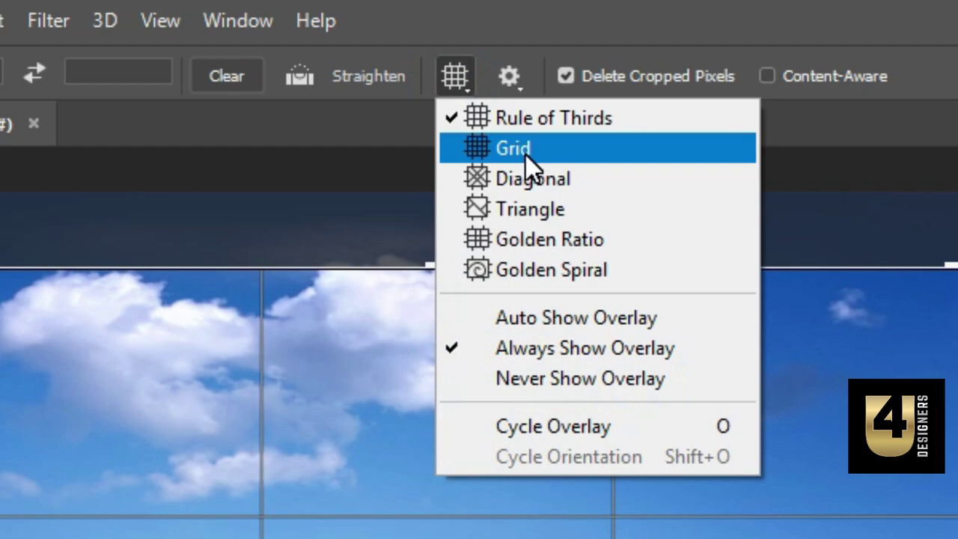
{"action": "left_click", "coordinate": [525, 154]}
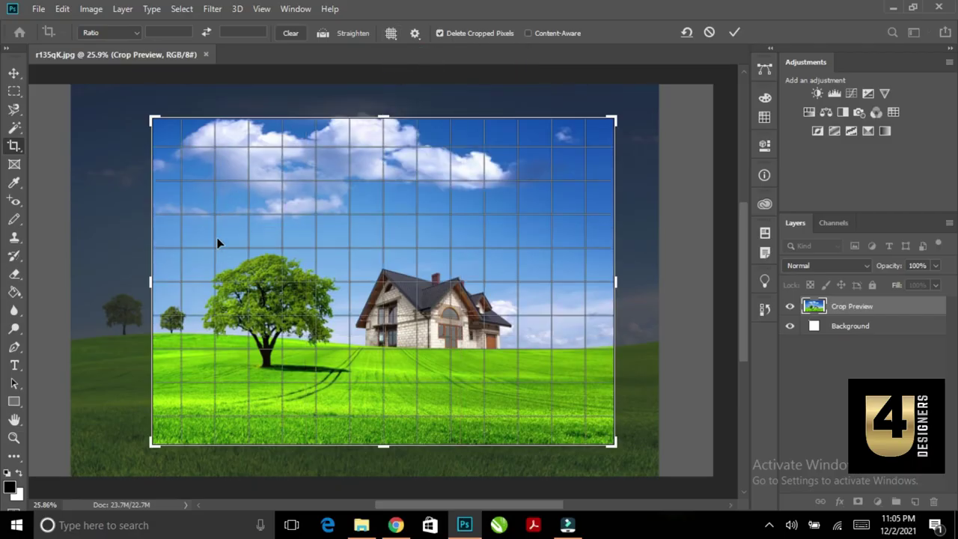
{"action": "left_click_drag", "start_coordinate": [616, 445], "coordinate": [621, 451]}
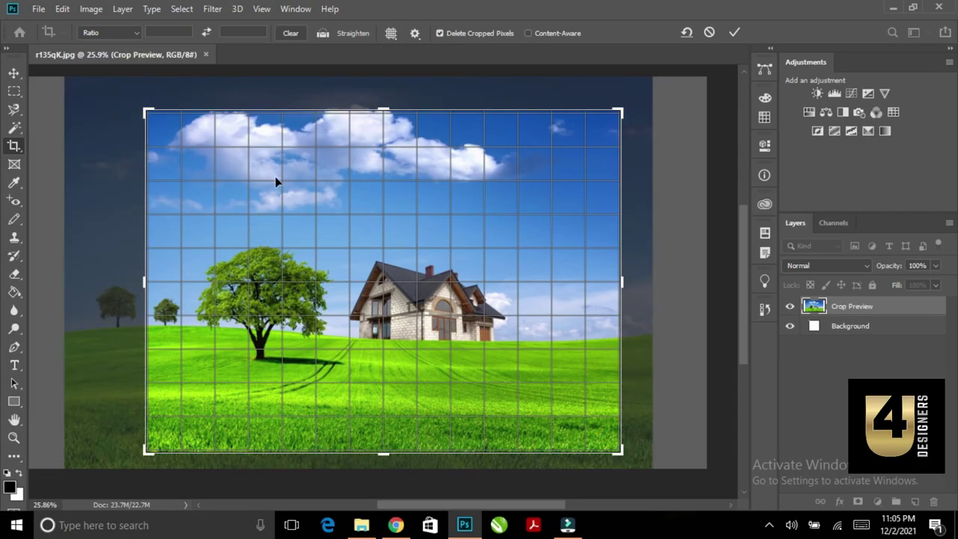
{"action": "left_click_drag", "start_coordinate": [149, 112], "coordinate": [132, 99]}
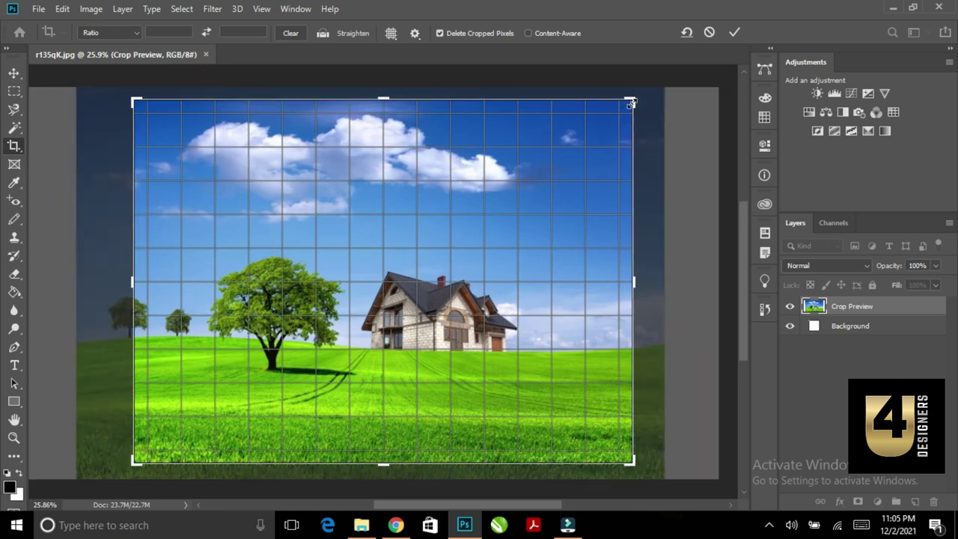
{"action": "left_click_drag", "start_coordinate": [634, 100], "coordinate": [622, 107]}
{"action": "left_click_drag", "start_coordinate": [145, 454], "coordinate": [174, 440]}
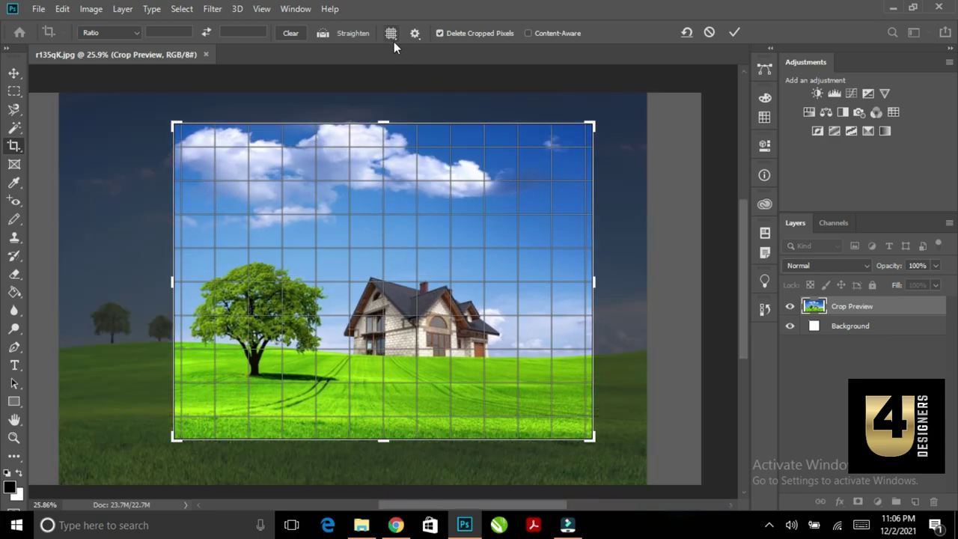
Preview the Diagonal and then Triangle crop guide overlays
{"action": "left_click", "coordinate": [391, 36]}
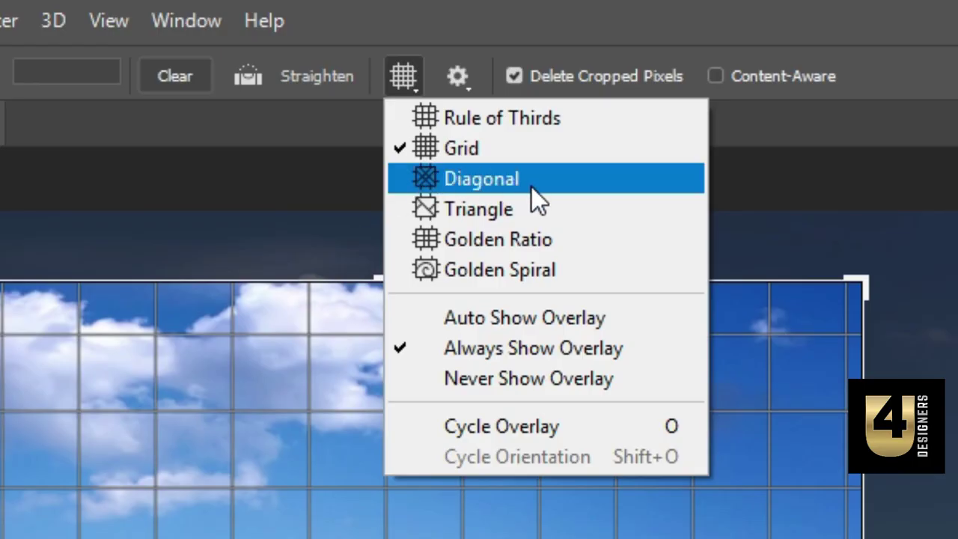
{"action": "left_click", "coordinate": [531, 187]}
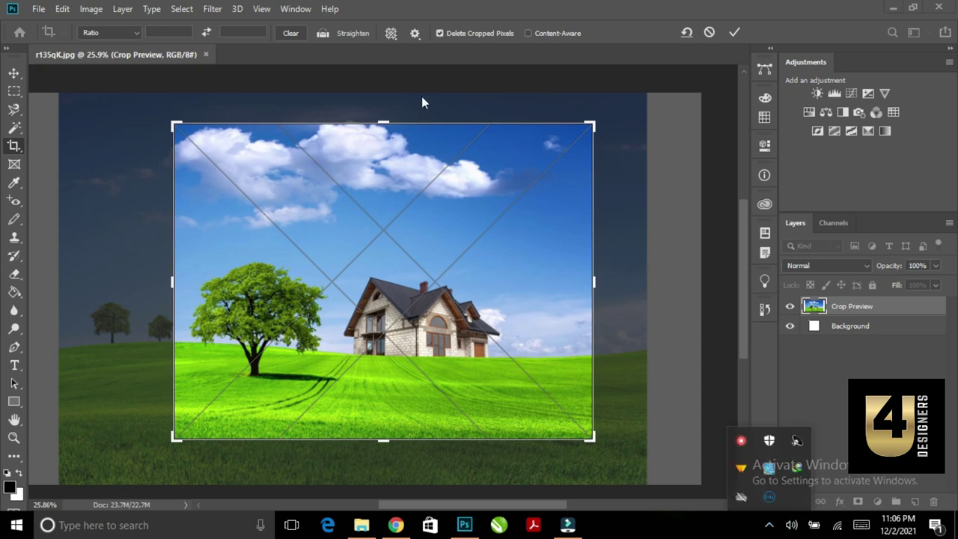
{"action": "left_click", "coordinate": [417, 36]}
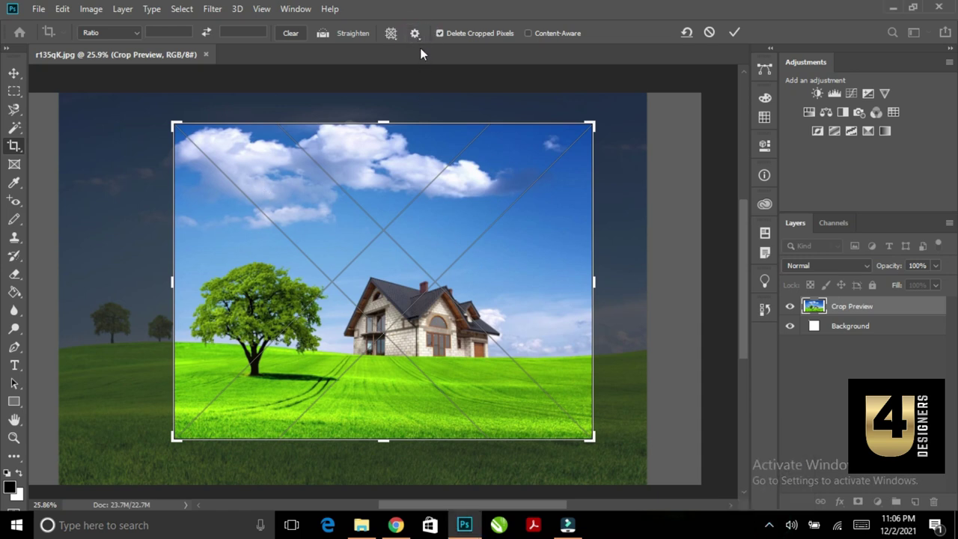
{"action": "left_click", "coordinate": [392, 34]}
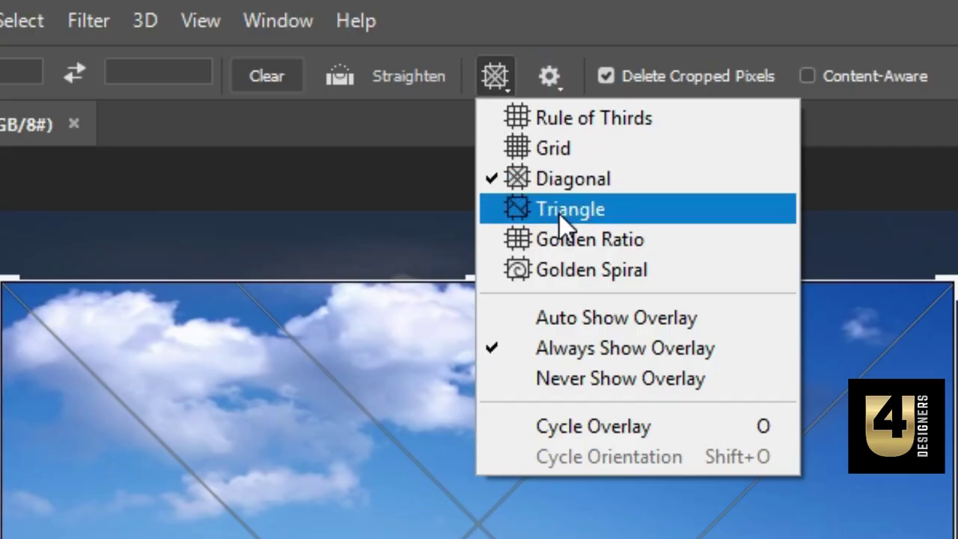
{"action": "left_click", "coordinate": [567, 211]}
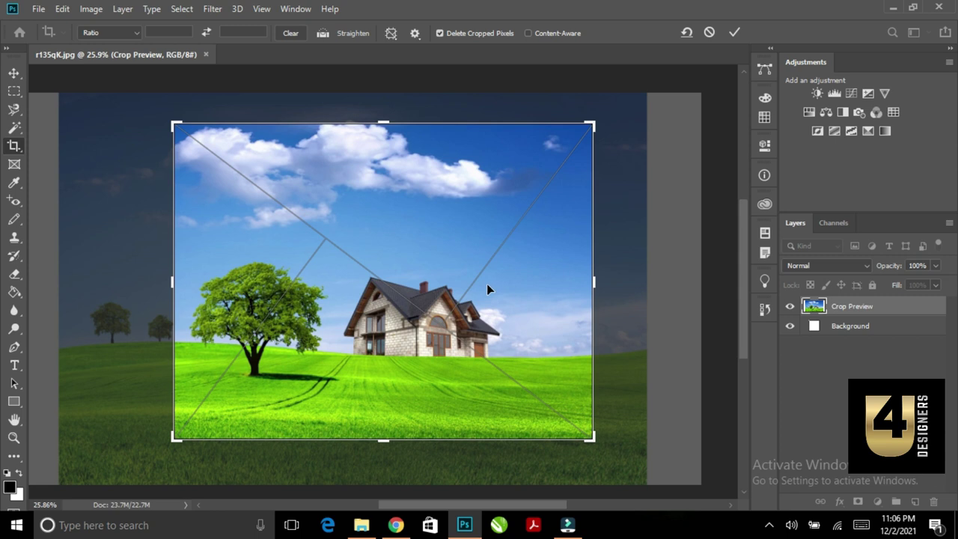
Preview Golden Ratio and Golden Spiral overlays, then return to Rule of Thirds
{"action": "left_click", "coordinate": [394, 37]}
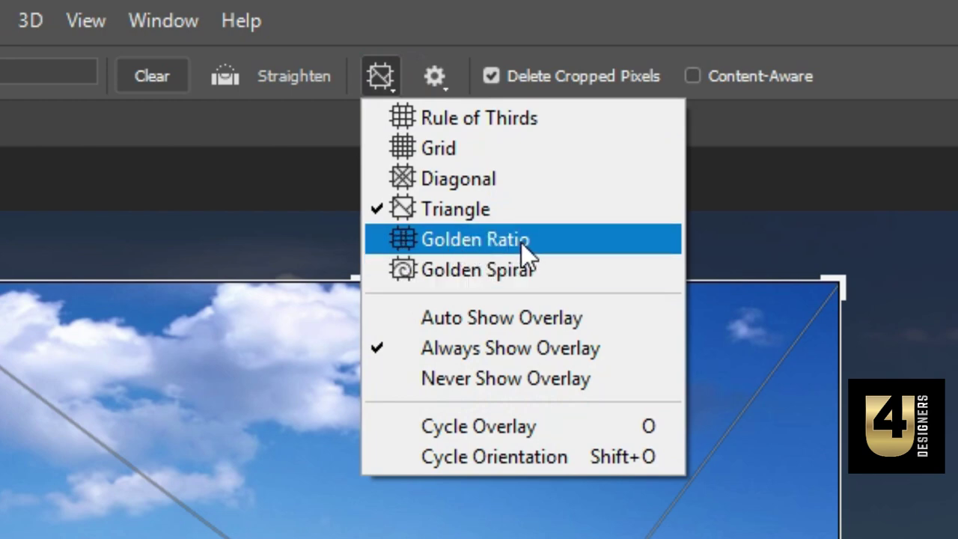
{"action": "left_click", "coordinate": [502, 242]}
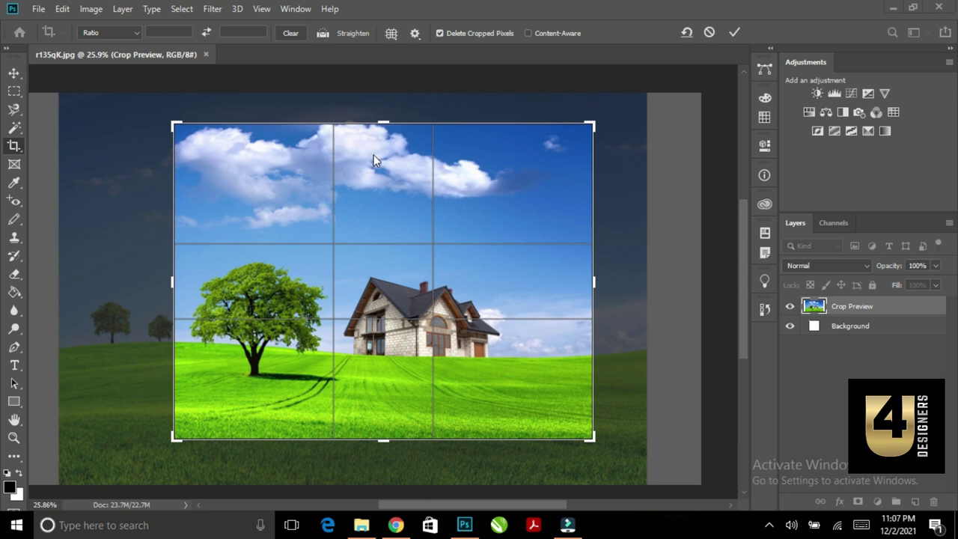
{"action": "left_click", "coordinate": [394, 37]}
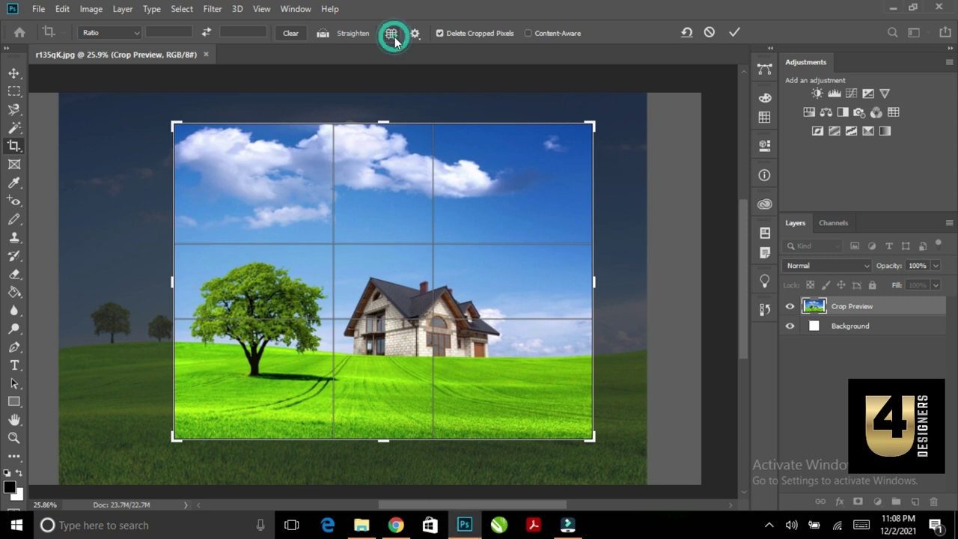
{"action": "left_click", "coordinate": [393, 35]}
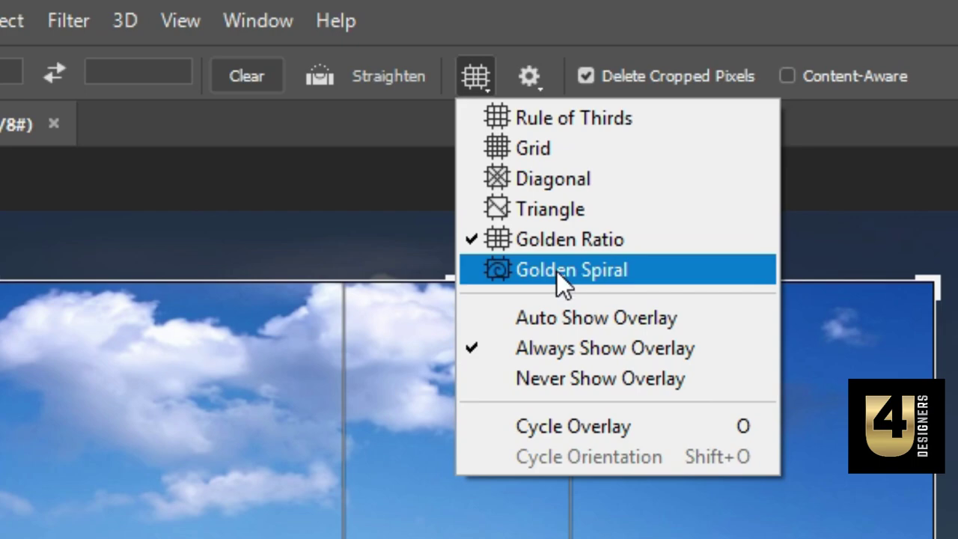
{"action": "left_click", "coordinate": [557, 272]}
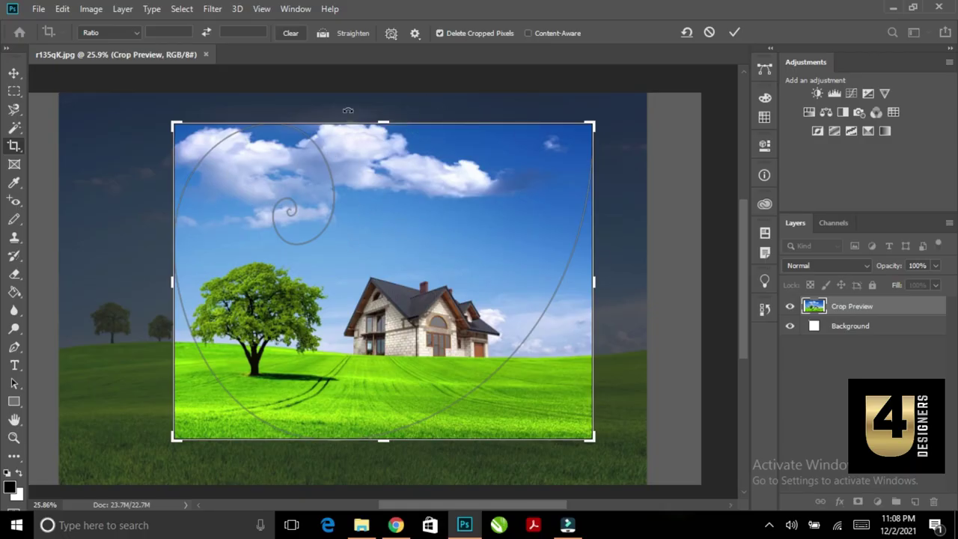
{"action": "left_click", "coordinate": [395, 37]}
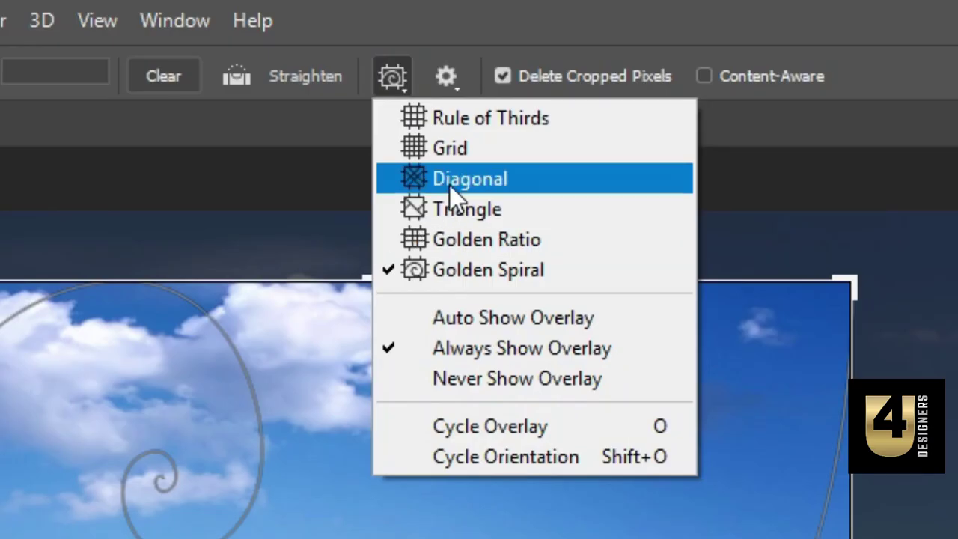
{"action": "left_click", "coordinate": [489, 121]}
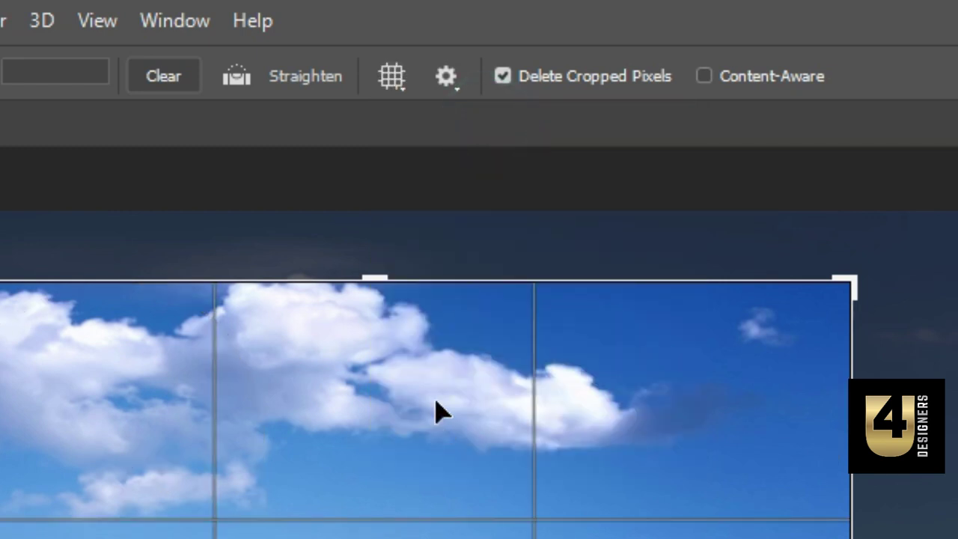
{"action": "left_click", "coordinate": [391, 36]}
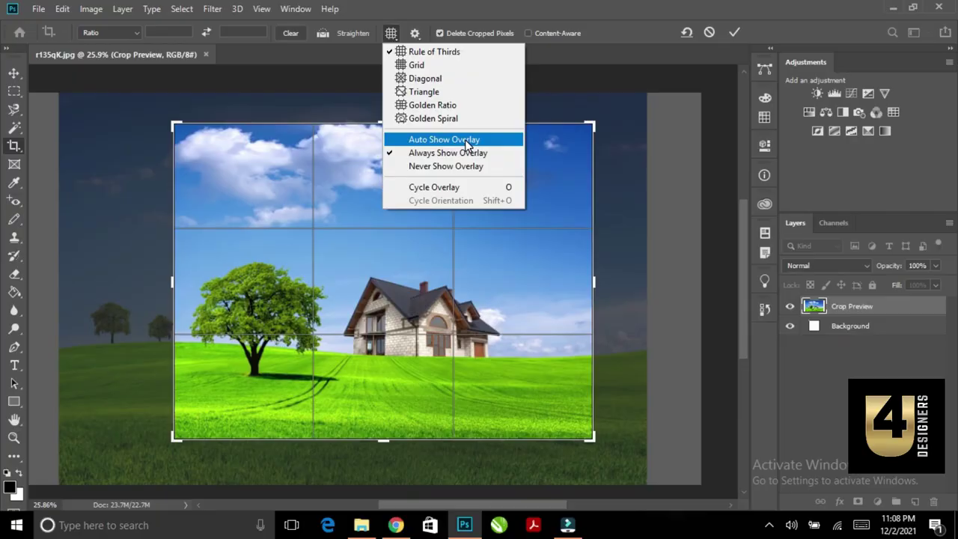
Set the crop overlay to Auto Show and shift the landscape within the crop frame
{"action": "left_click", "coordinate": [465, 139]}
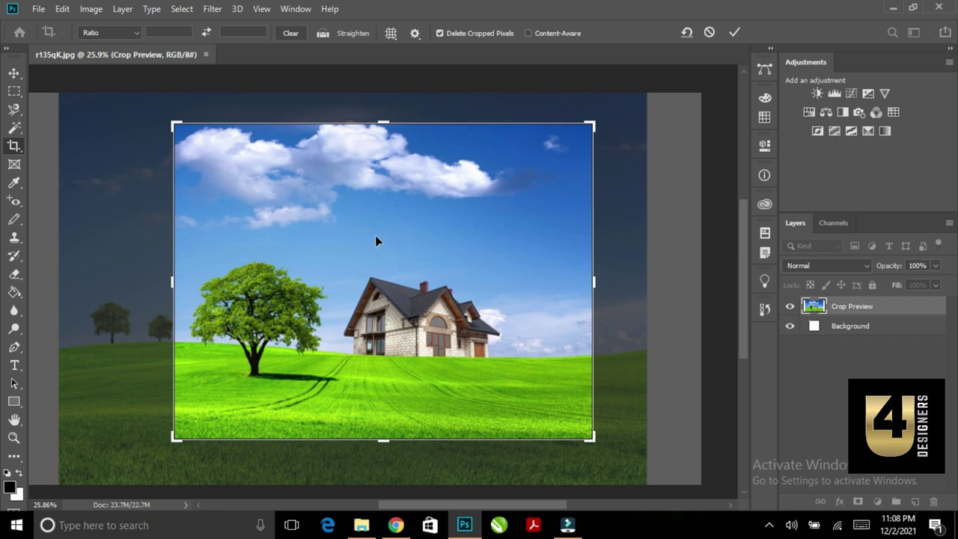
{"action": "left_click_drag", "start_coordinate": [376, 236], "coordinate": [390, 214]}
{"action": "left_click_drag", "start_coordinate": [337, 248], "coordinate": [352, 263]}
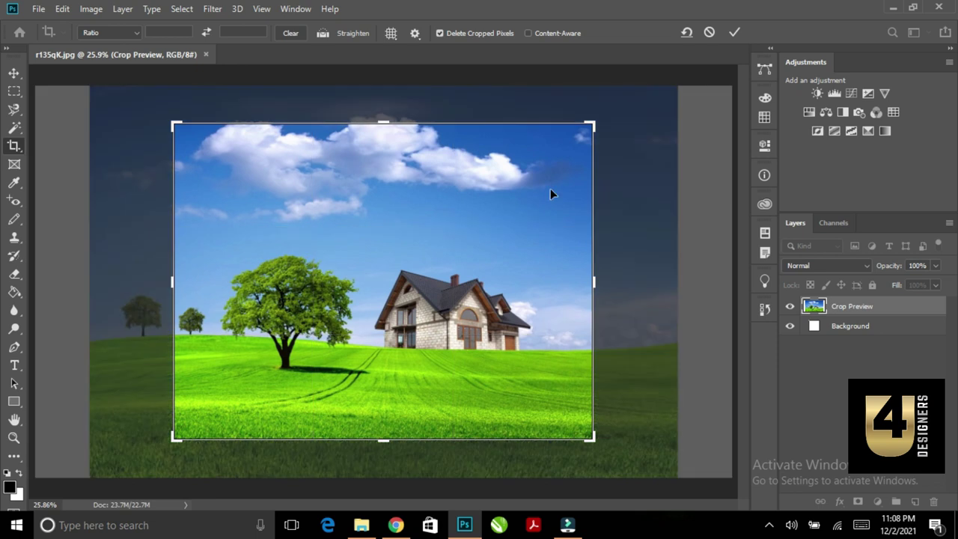
{"action": "left_click_drag", "start_coordinate": [517, 193], "coordinate": [522, 186]}
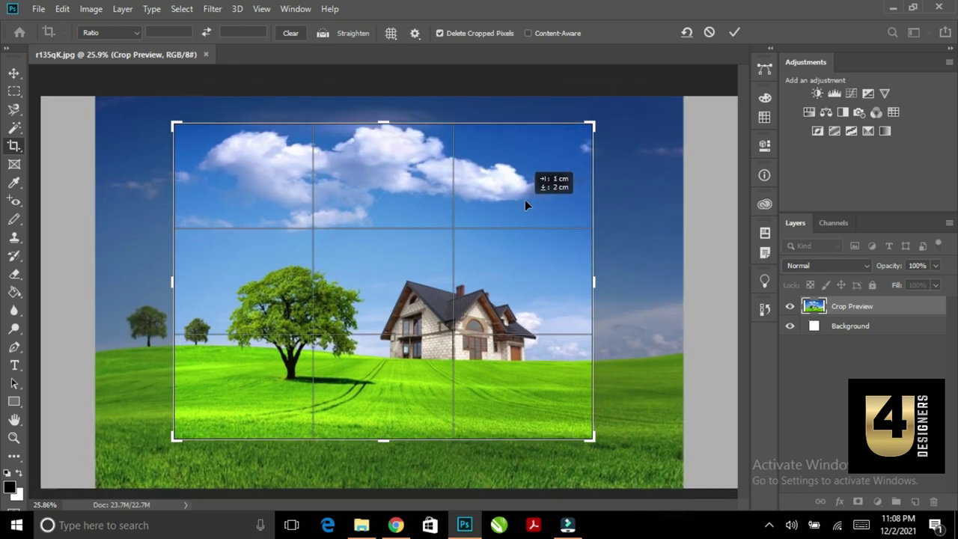
{"action": "left_click_drag", "start_coordinate": [594, 177], "coordinate": [595, 177]}
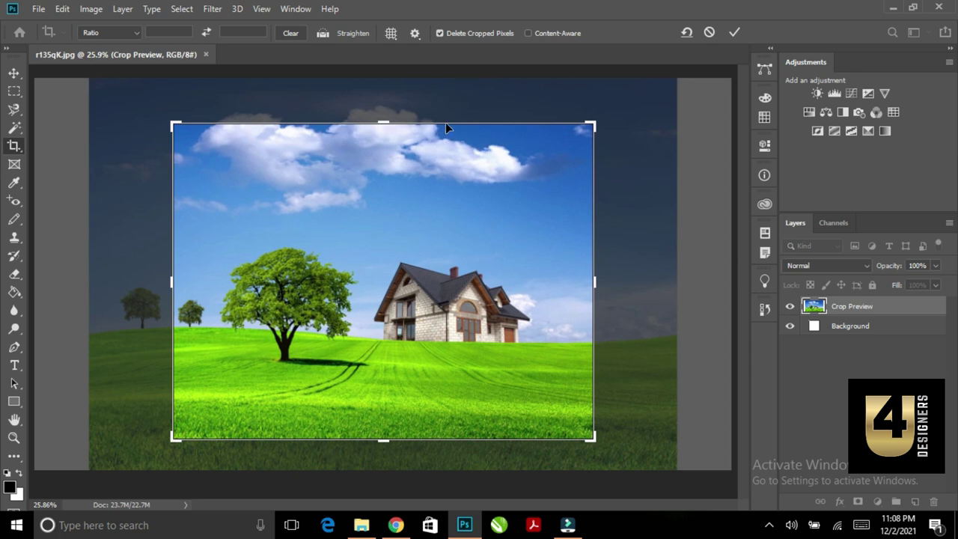
{"action": "left_click", "coordinate": [392, 36]}
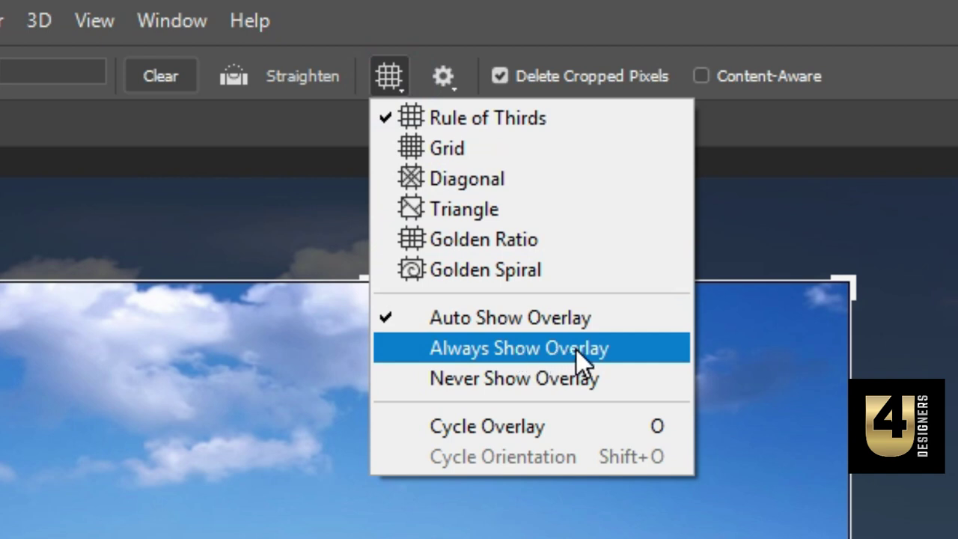
Set the crop overlay to Always Show and adjust the frame's top, right and left edges
{"action": "left_click", "coordinate": [582, 350]}
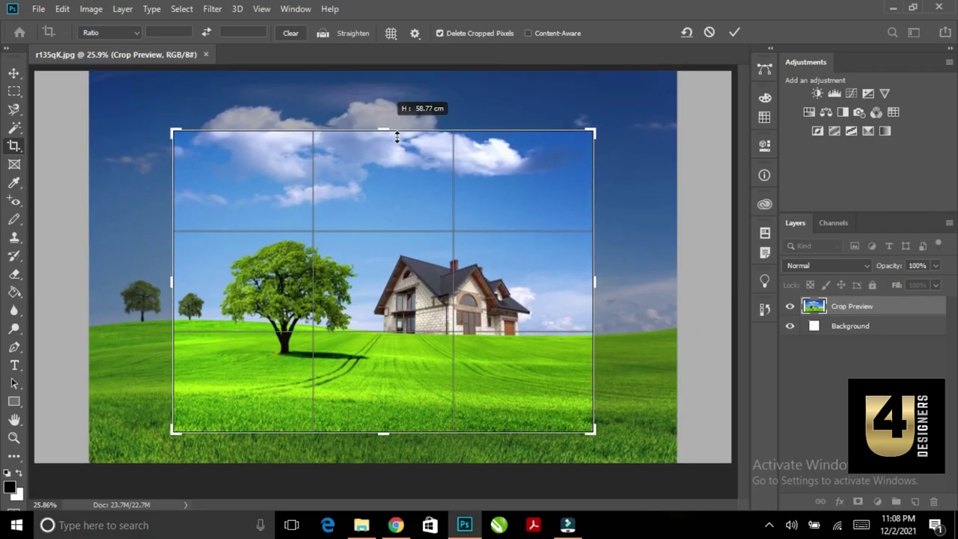
{"action": "left_click_drag", "start_coordinate": [386, 118], "coordinate": [384, 129]}
{"action": "left_click_drag", "start_coordinate": [594, 281], "coordinate": [582, 280]}
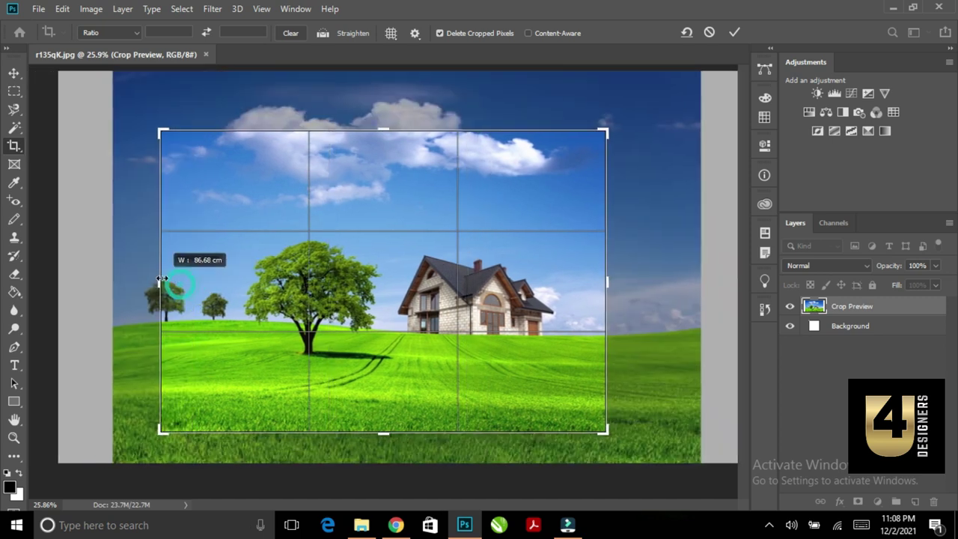
{"action": "left_click_drag", "start_coordinate": [180, 283], "coordinate": [175, 284]}
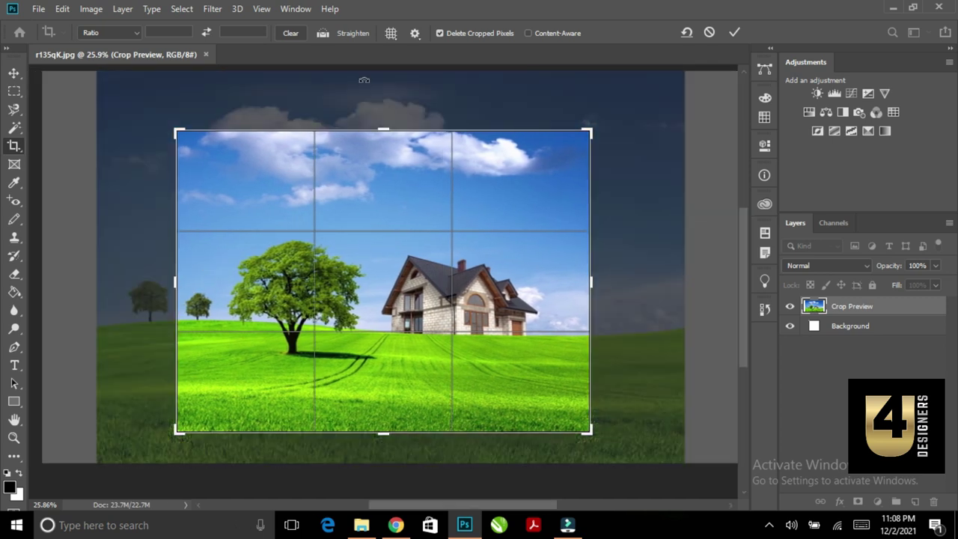
Set the overlay to Never Show and tighten all crop edges around the tree and house
{"action": "left_click", "coordinate": [390, 35]}
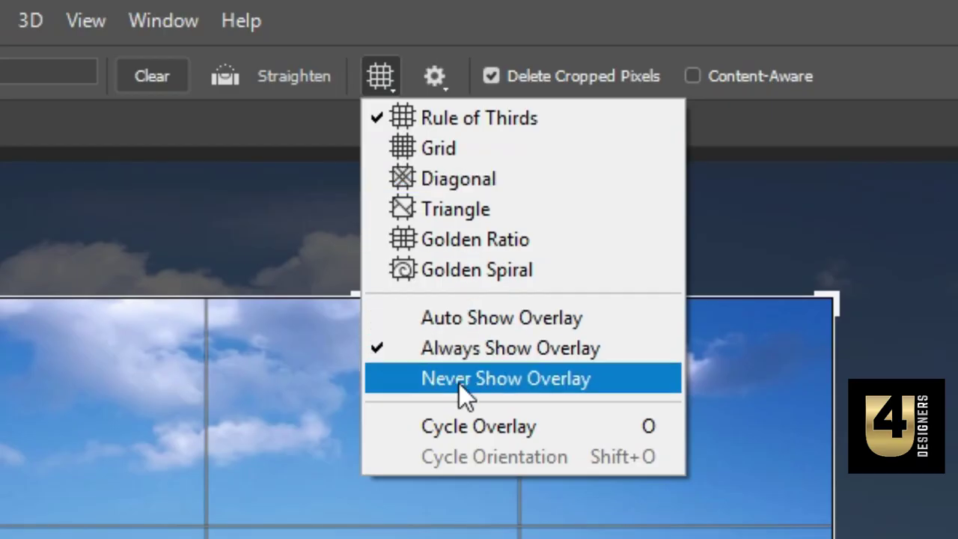
{"action": "left_click", "coordinate": [545, 381]}
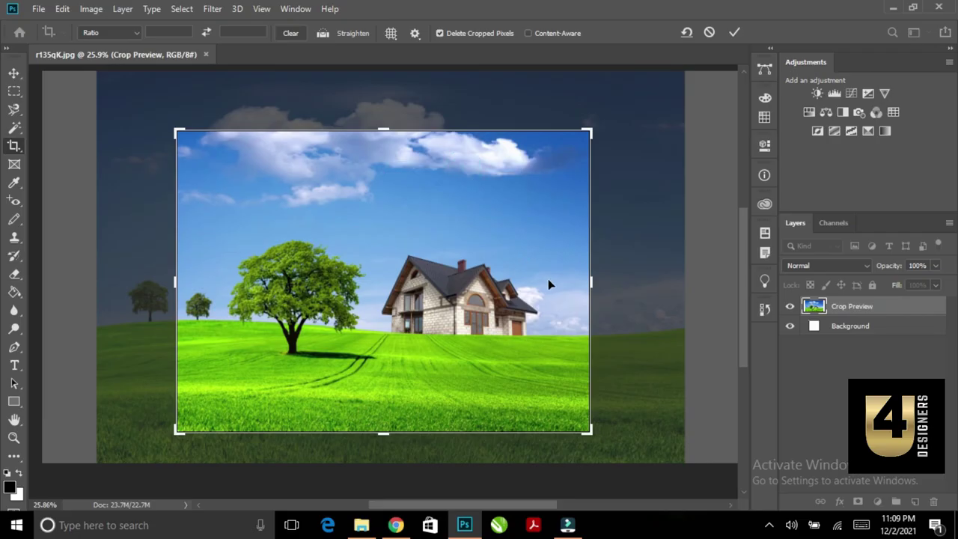
{"action": "left_click_drag", "start_coordinate": [595, 286], "coordinate": [603, 294]}
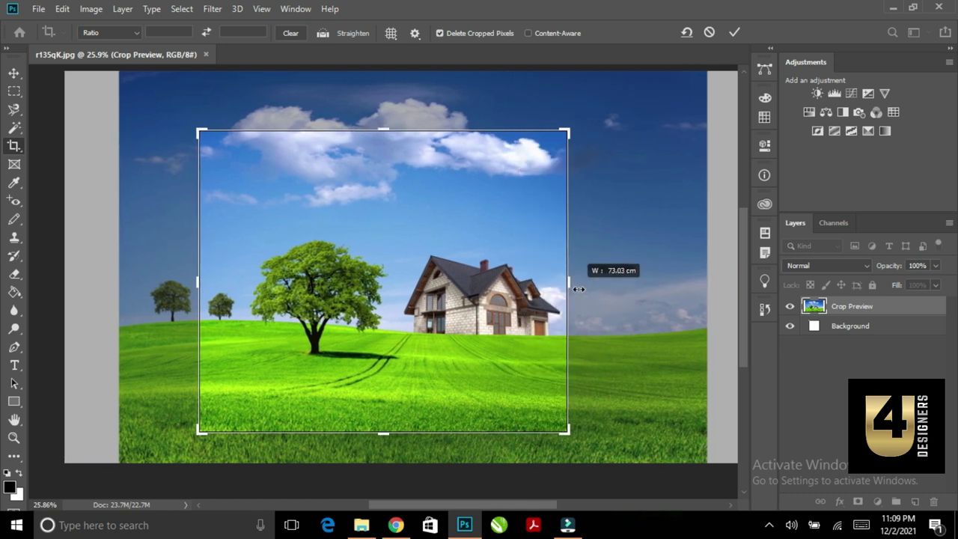
{"action": "left_click_drag", "start_coordinate": [383, 131], "coordinate": [386, 149]}
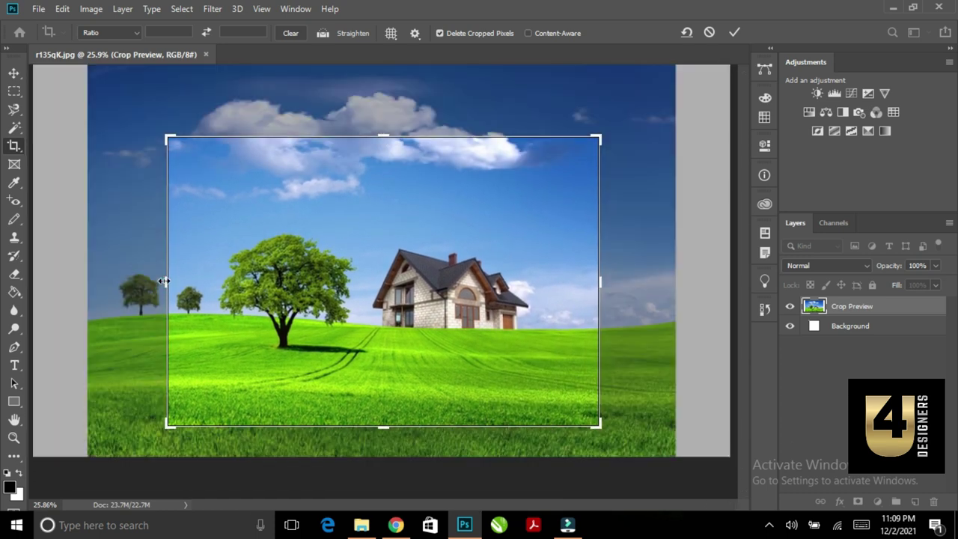
{"action": "left_click_drag", "start_coordinate": [166, 281], "coordinate": [204, 283]}
{"action": "mouse_move", "coordinate": [385, 425]}
{"action": "left_mouse_down"}
{"action": "mouse_move", "coordinate": [388, 397]}
{"action": "mouse_move", "coordinate": [389, 416]}
{"action": "left_mouse_up"}
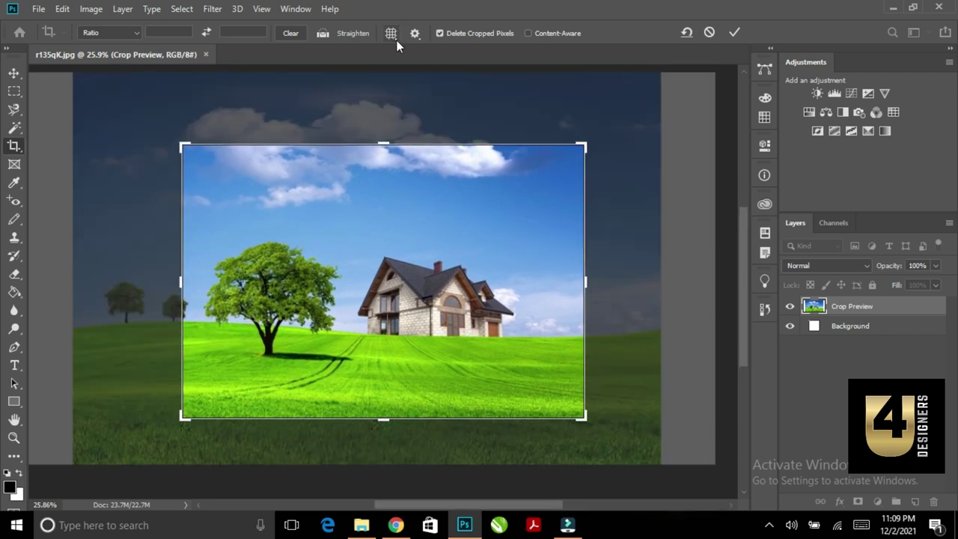
Set the crop overlay to Always Show, then cycle it from Rule of Thirds to Grid
{"action": "left_click", "coordinate": [394, 36]}
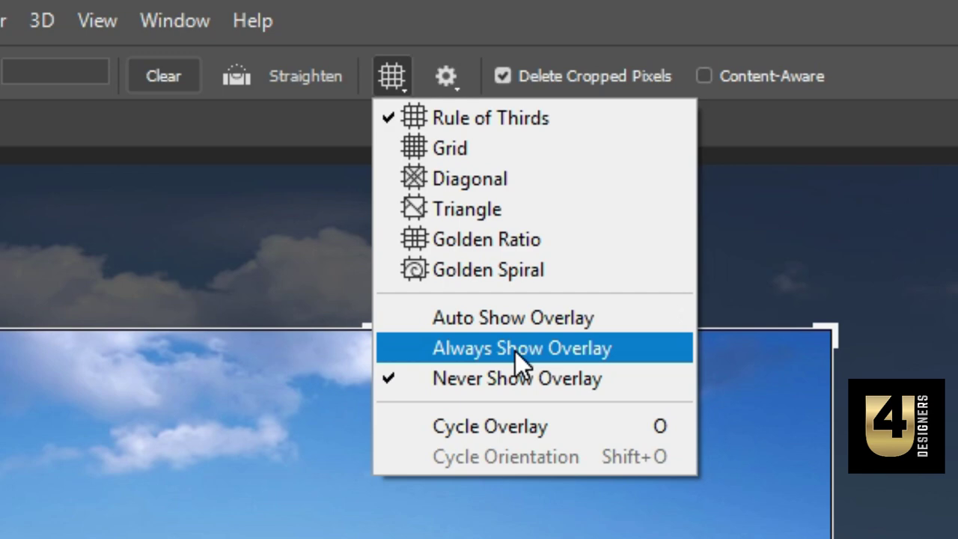
{"action": "left_click", "coordinate": [537, 351]}
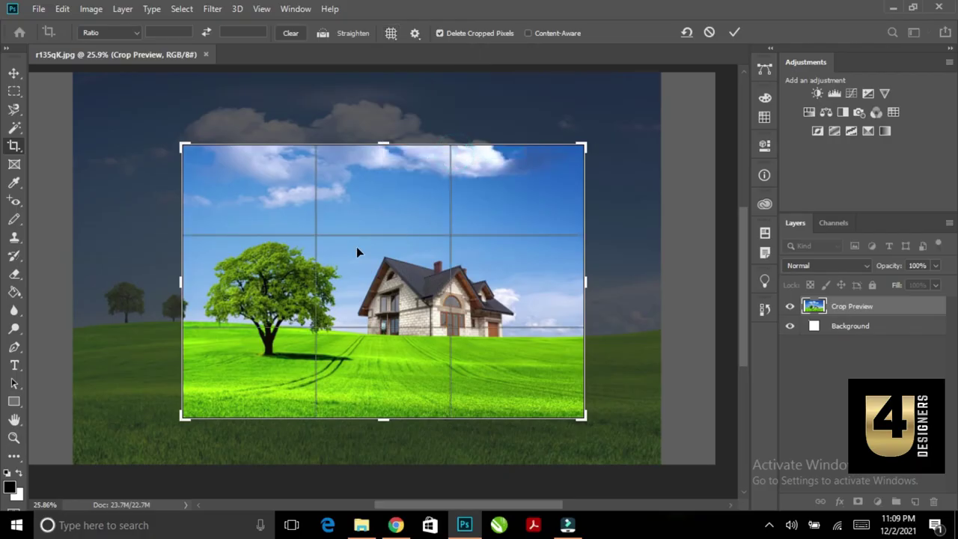
{"action": "left_click", "coordinate": [395, 37]}
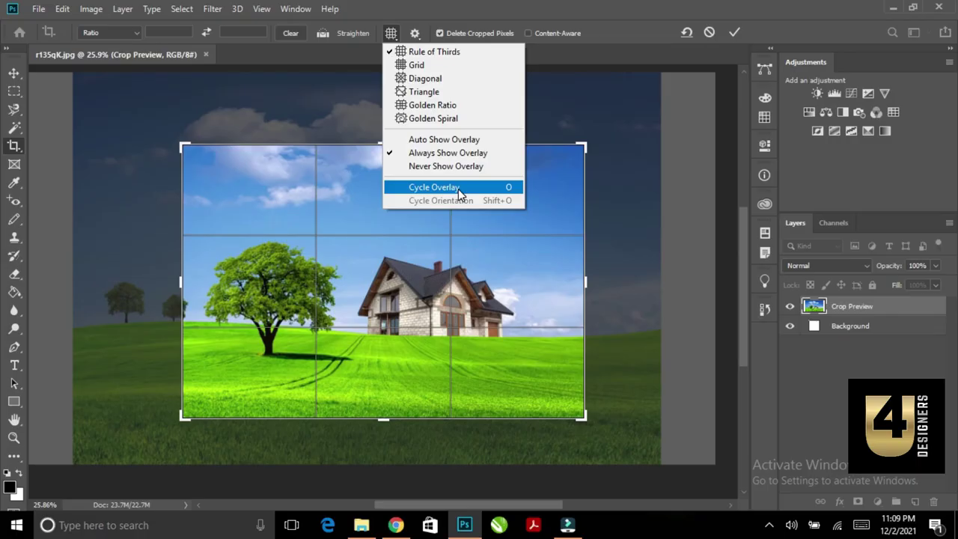
{"action": "left_click", "coordinate": [460, 194]}
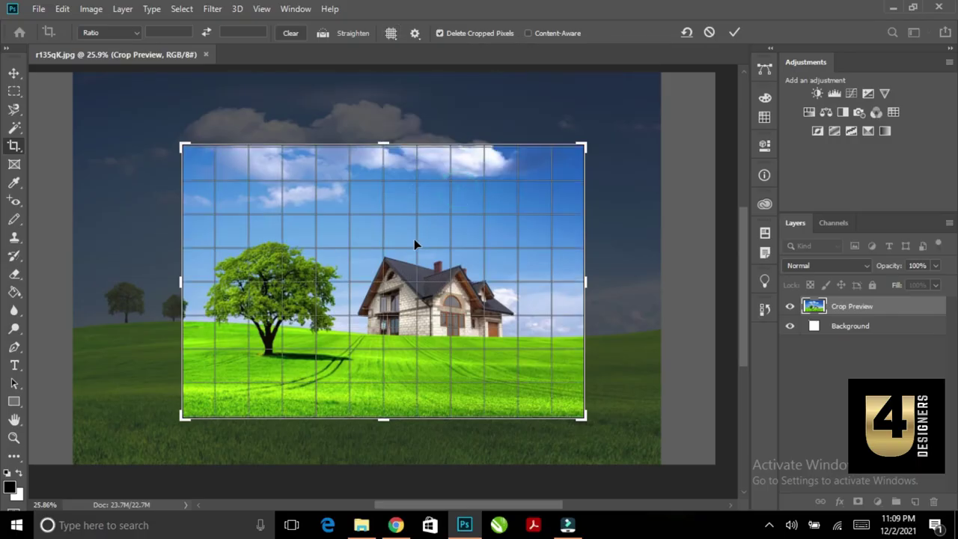
{"action": "left_click", "coordinate": [391, 34]}
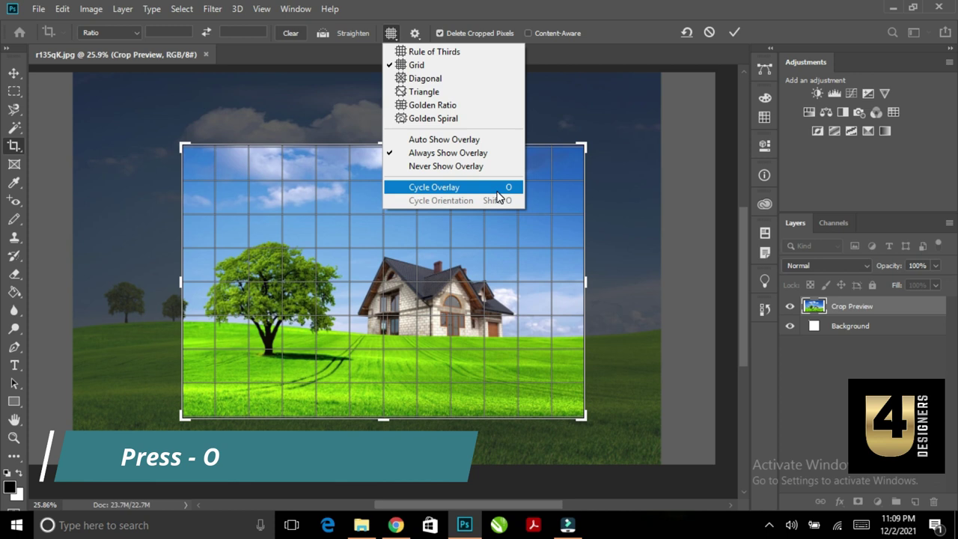
Cycle the crop overlay through Diagonal, Triangle, Golden Ratio, Golden Spiral and the remaining styles
{"action": "left_click", "coordinate": [500, 189]}
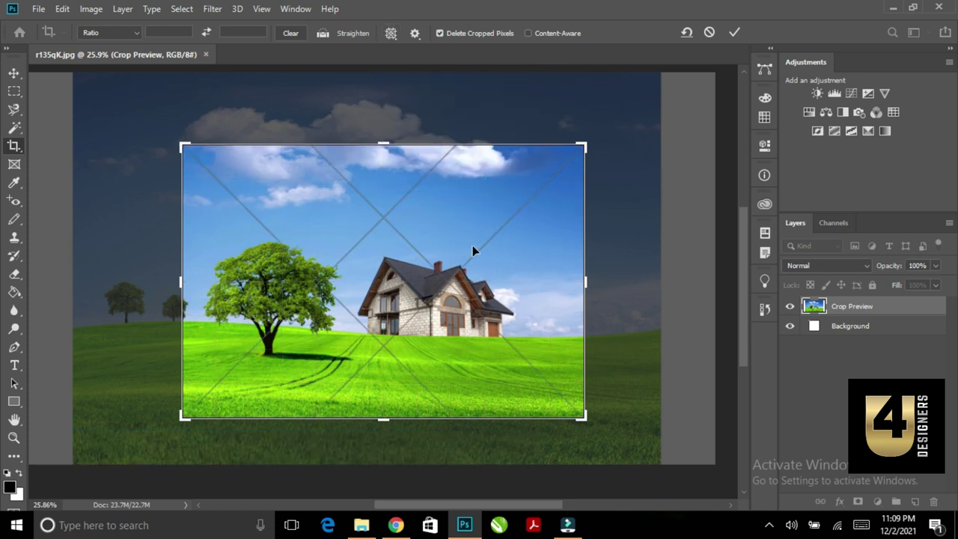
{"action": "key", "text": "o"}
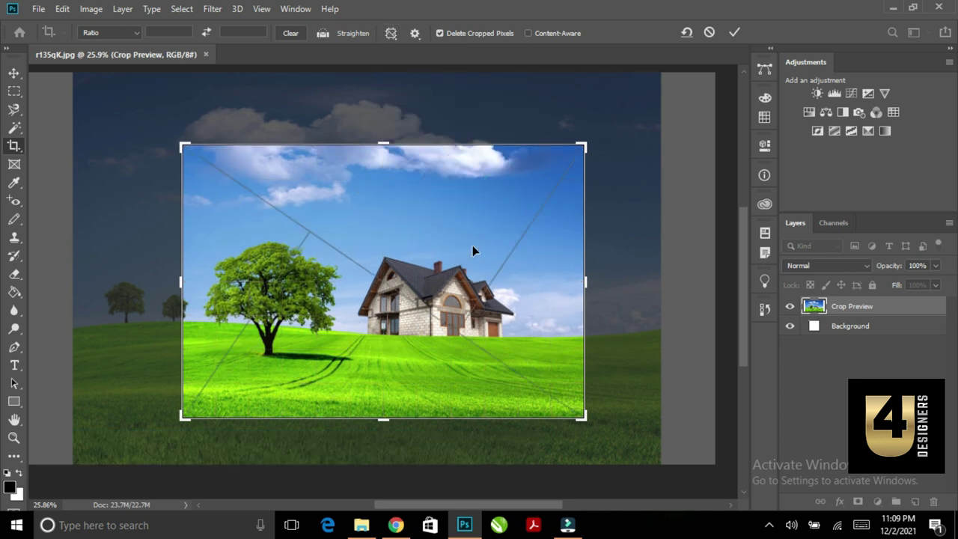
{"action": "key", "text": "o"}
{"action": "key", "text": "o"}
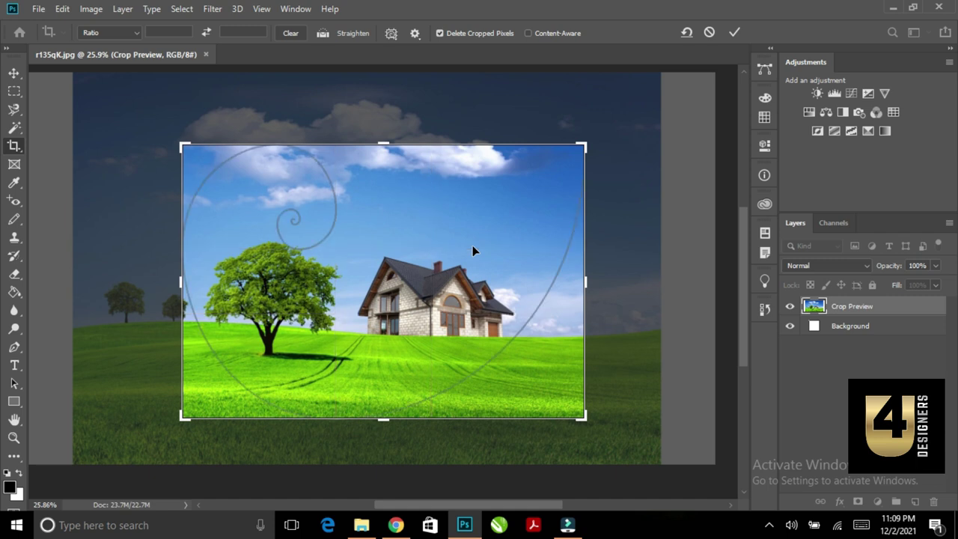
{"action": "key", "text": "o"}
{"action": "key", "text": "o"}
{"action": "key", "text": "o"}
{"action": "key", "text": "o"}
{"action": "key", "text": "o"}
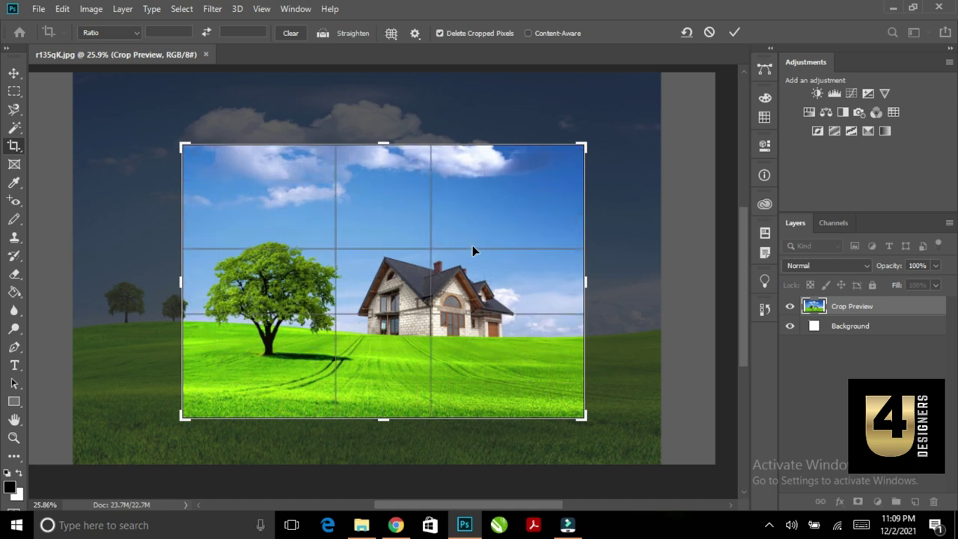
{"action": "key", "text": "o"}
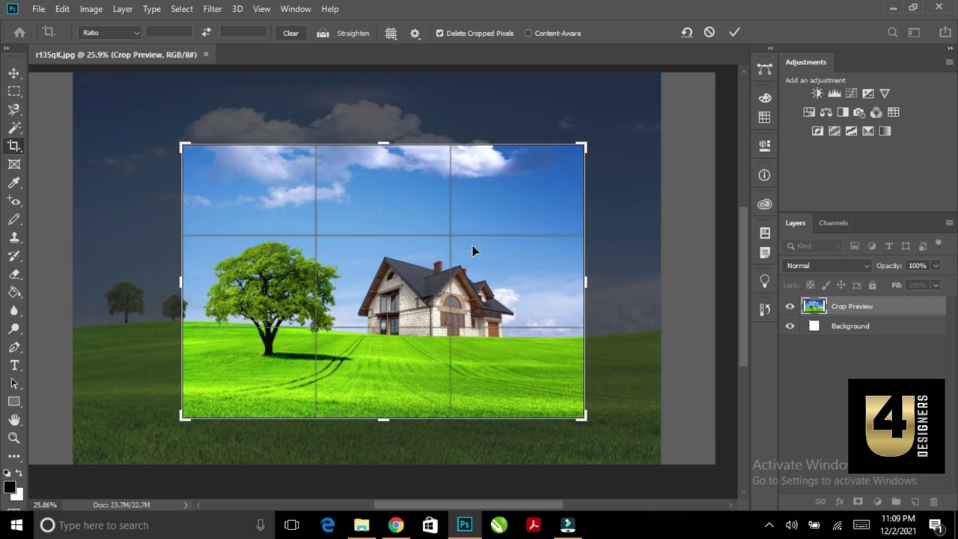
{"action": "key", "text": "o"}
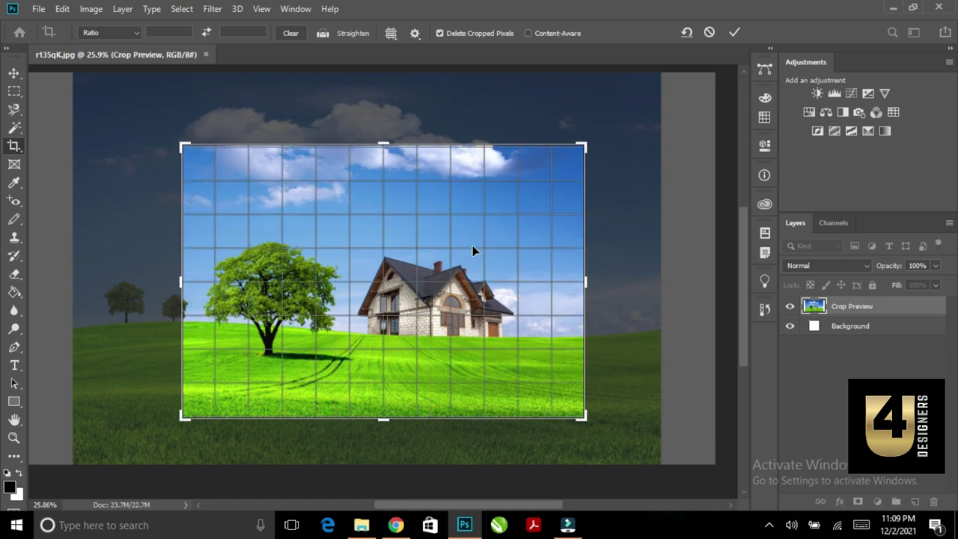
{"action": "key", "text": "o"}
{"action": "key", "text": "o"}
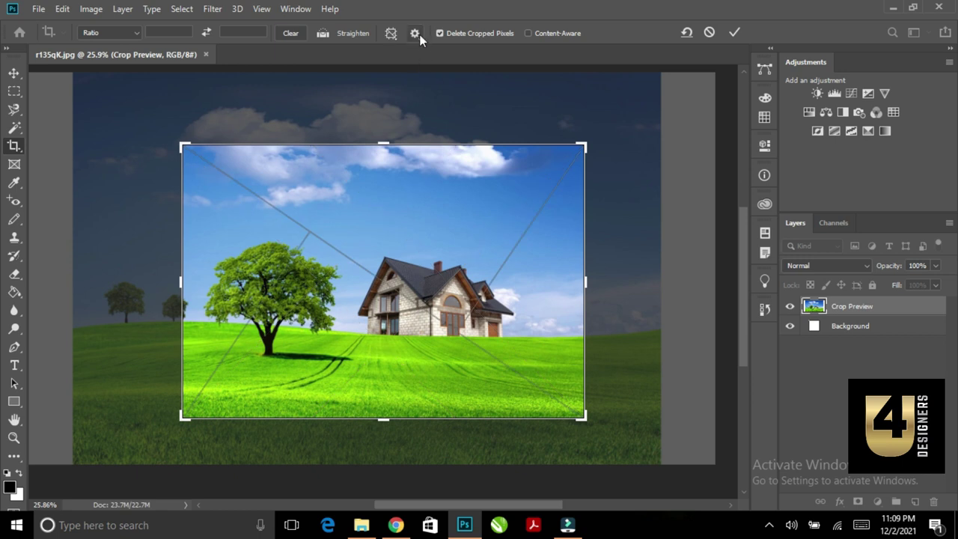
{"action": "left_click", "coordinate": [396, 37]}
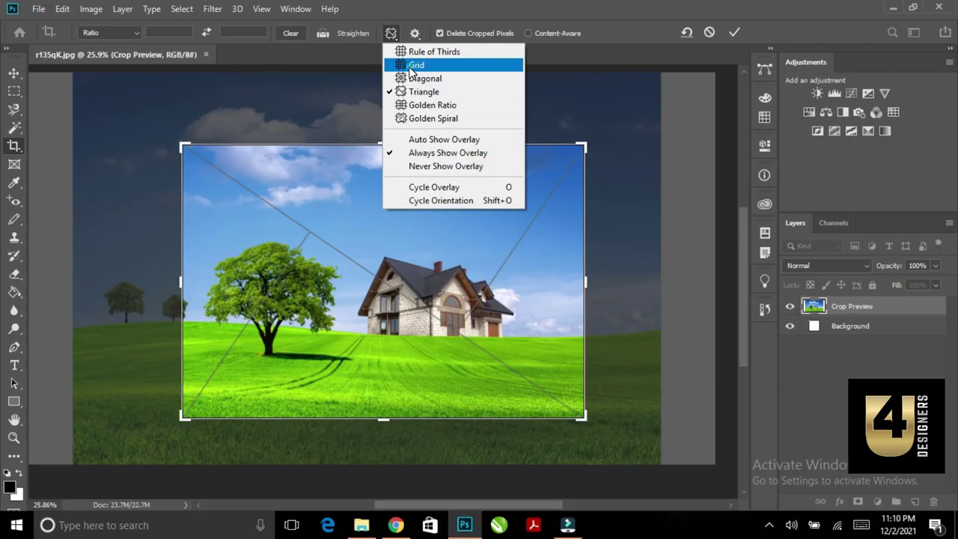
Try the Grid overlay, then switch to Triangle and flip its orientation twice
{"action": "left_click", "coordinate": [413, 65]}
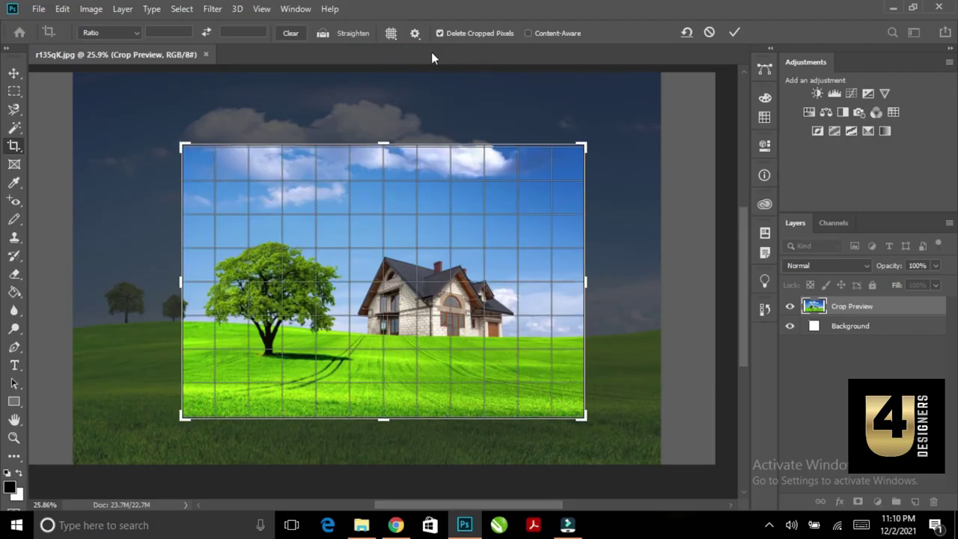
{"action": "left_click", "coordinate": [390, 33]}
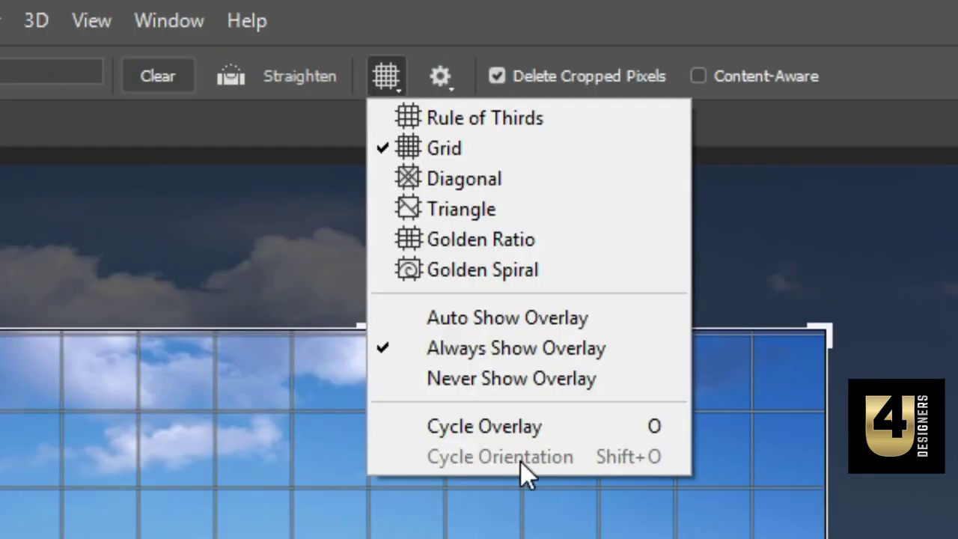
{"action": "left_click", "coordinate": [437, 212]}
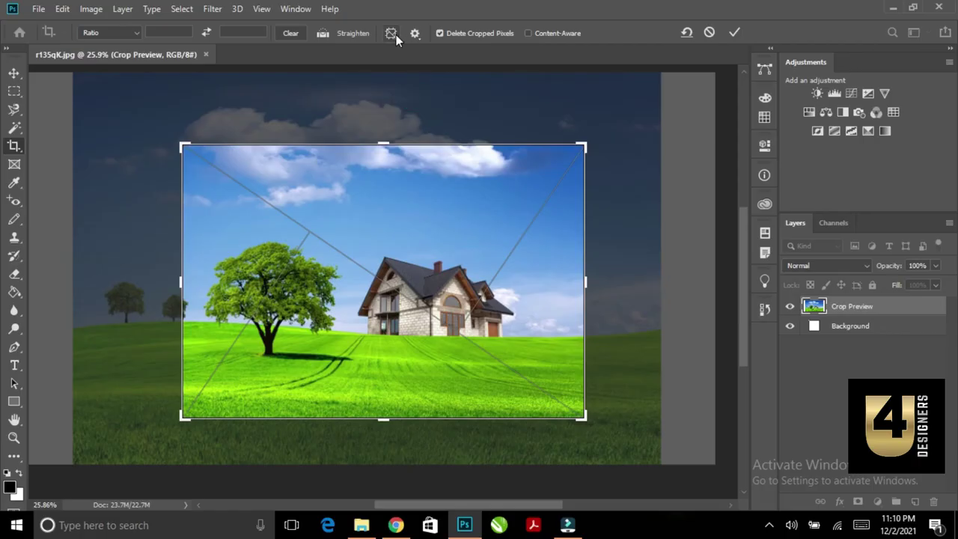
{"action": "left_click", "coordinate": [394, 34]}
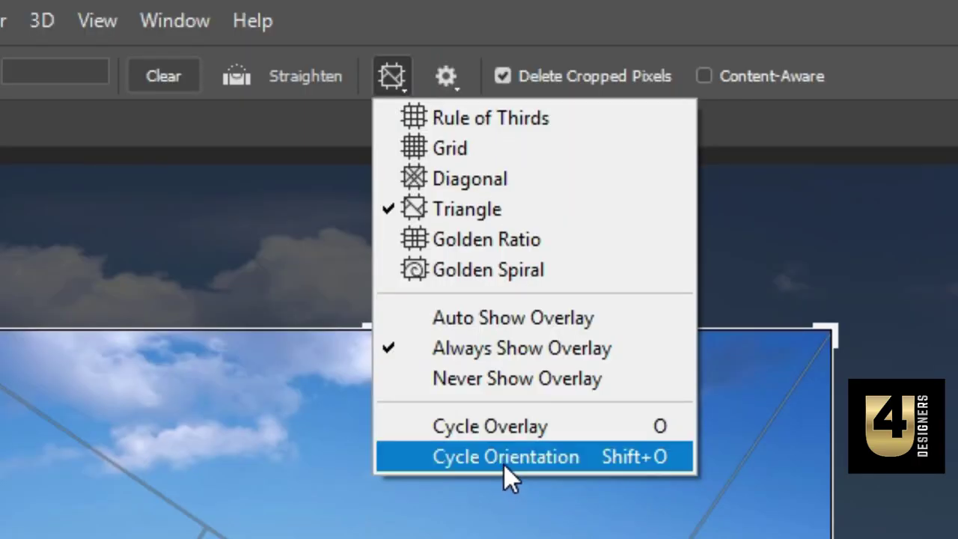
{"action": "left_click", "coordinate": [531, 460]}
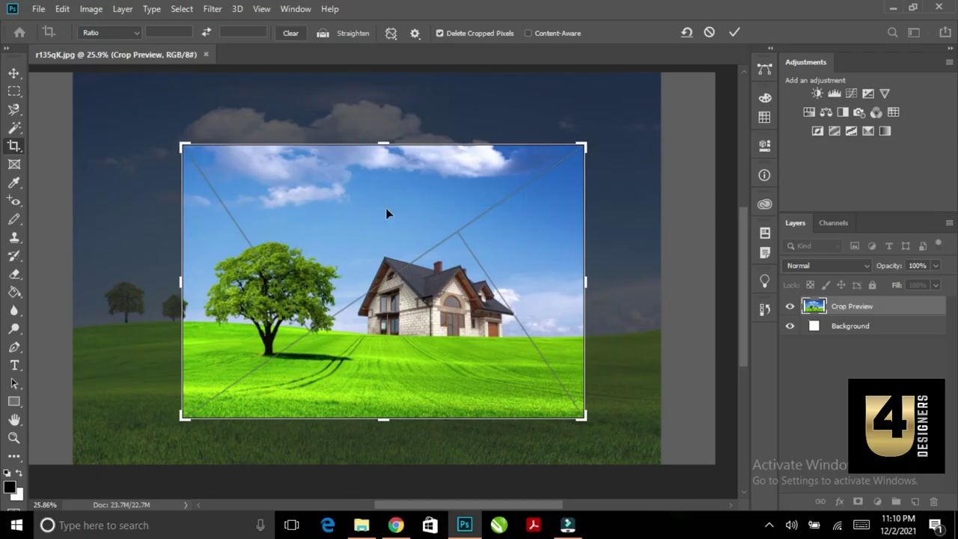
{"action": "left_click", "coordinate": [392, 34]}
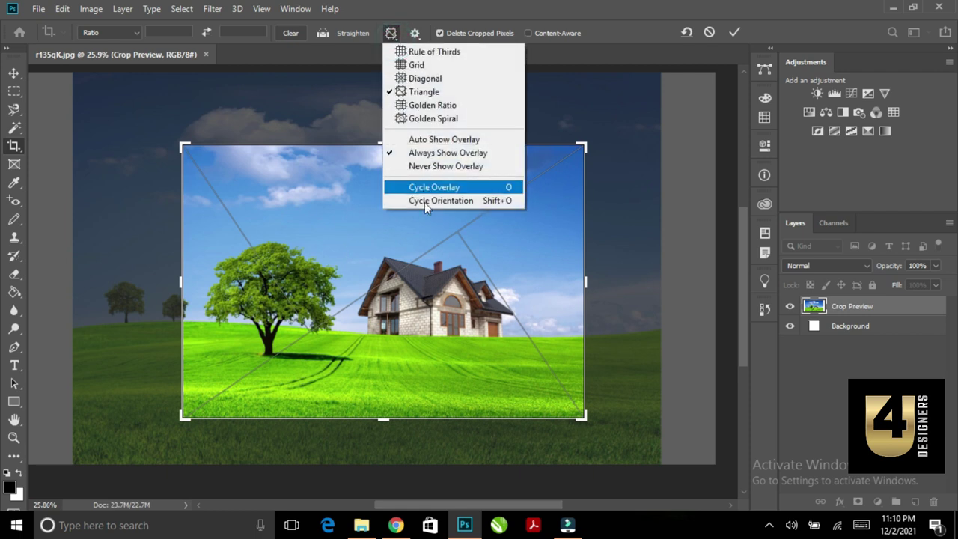
{"action": "left_click", "coordinate": [431, 200]}
Switch to the Golden Spiral overlay and cycle its orientation twice
{"action": "left_click", "coordinate": [391, 33]}
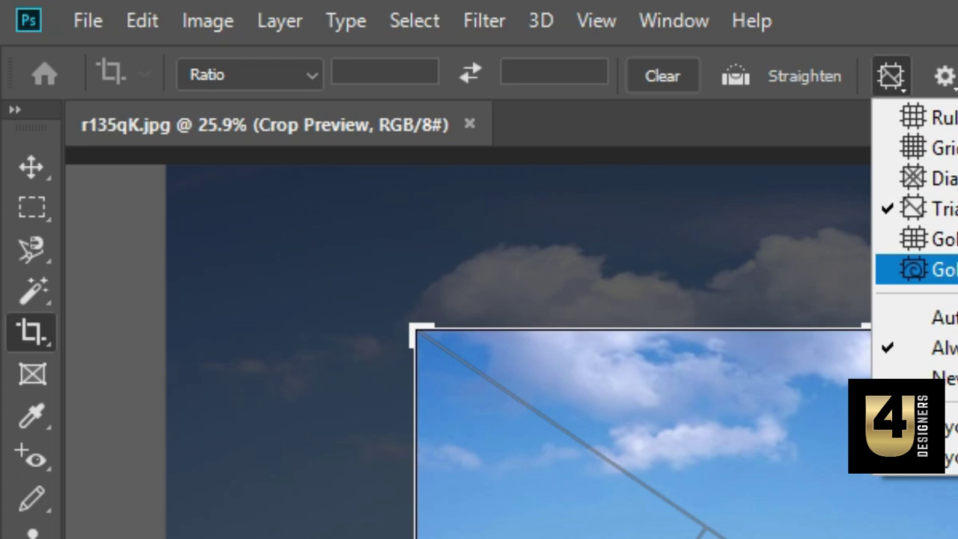
{"action": "left_click", "coordinate": [917, 269]}
{"action": "left_click", "coordinate": [392, 34]}
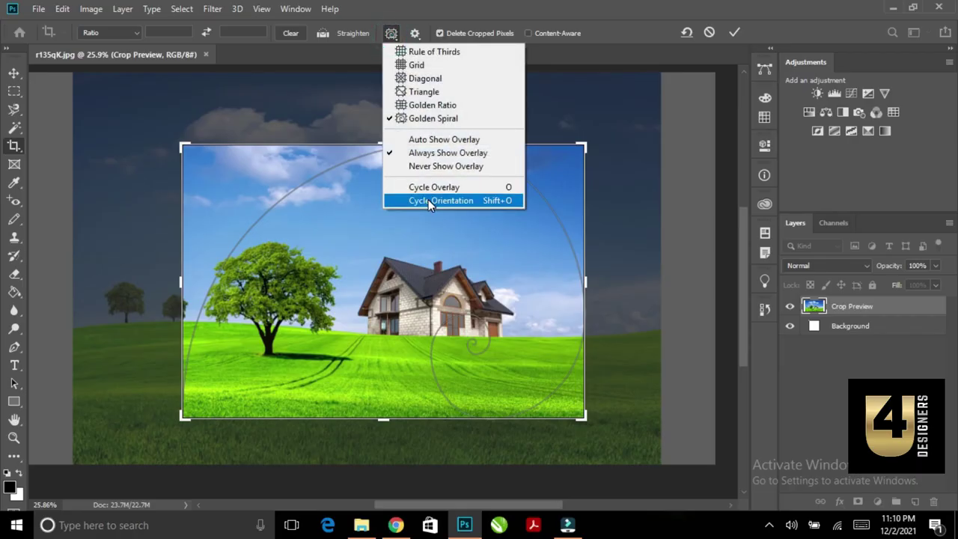
{"action": "left_click", "coordinate": [428, 201]}
{"action": "left_click", "coordinate": [391, 35]}
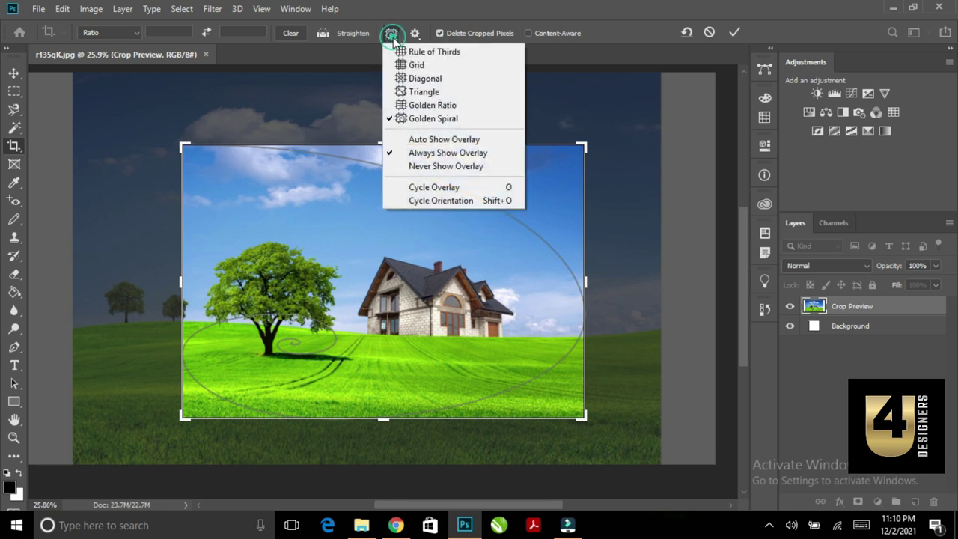
{"action": "left_click", "coordinate": [442, 201]}
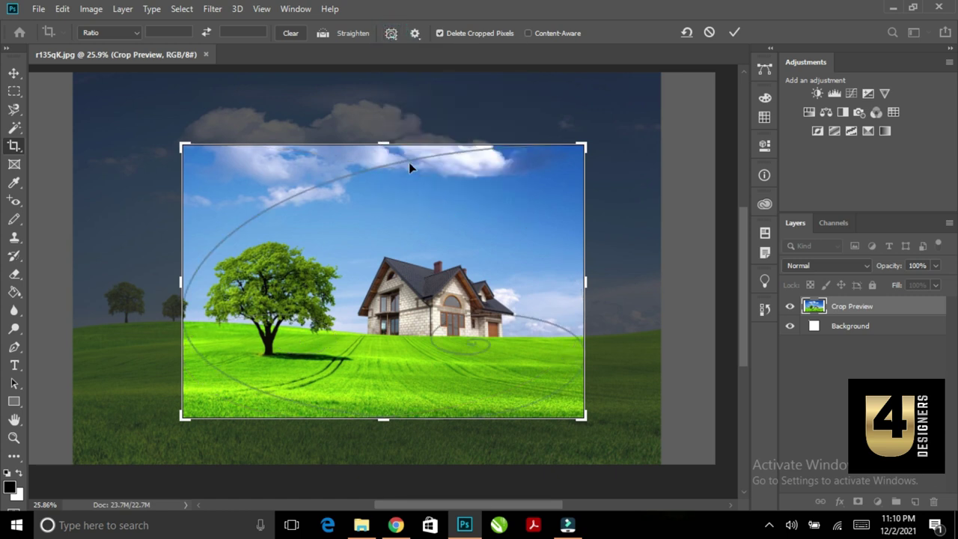
{"action": "left_click", "coordinate": [391, 35]}
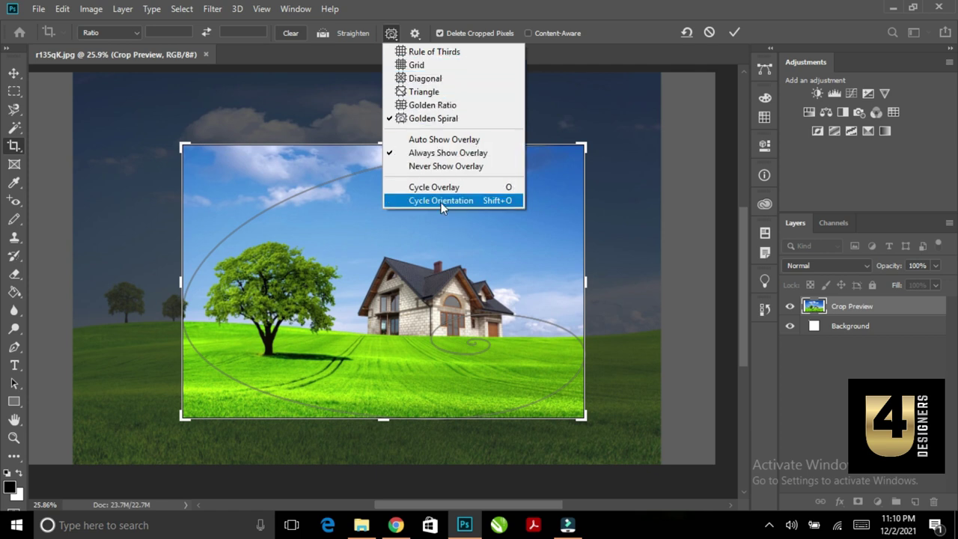
{"action": "left_click", "coordinate": [420, 14]}
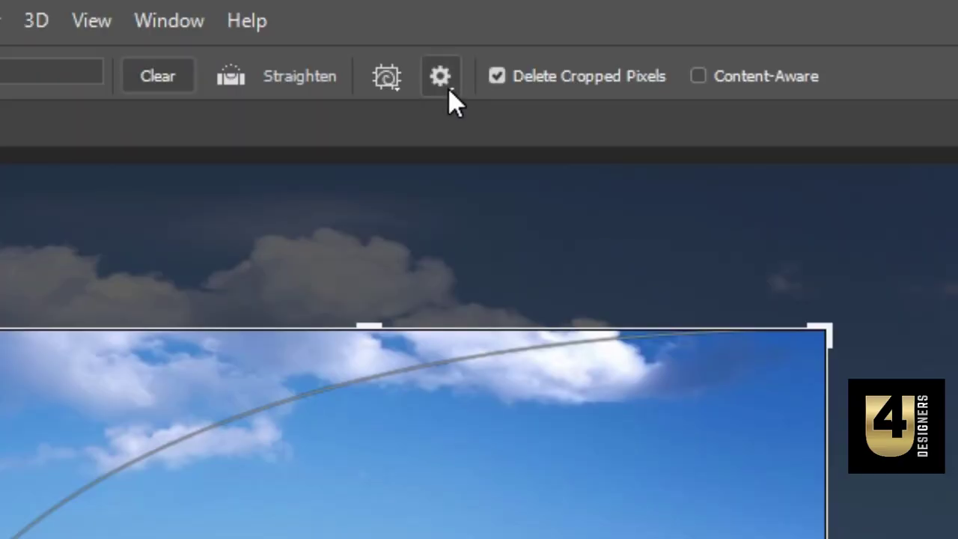
Turn on Use Classic Mode in the crop tool's gear settings
{"action": "left_click", "coordinate": [448, 88]}
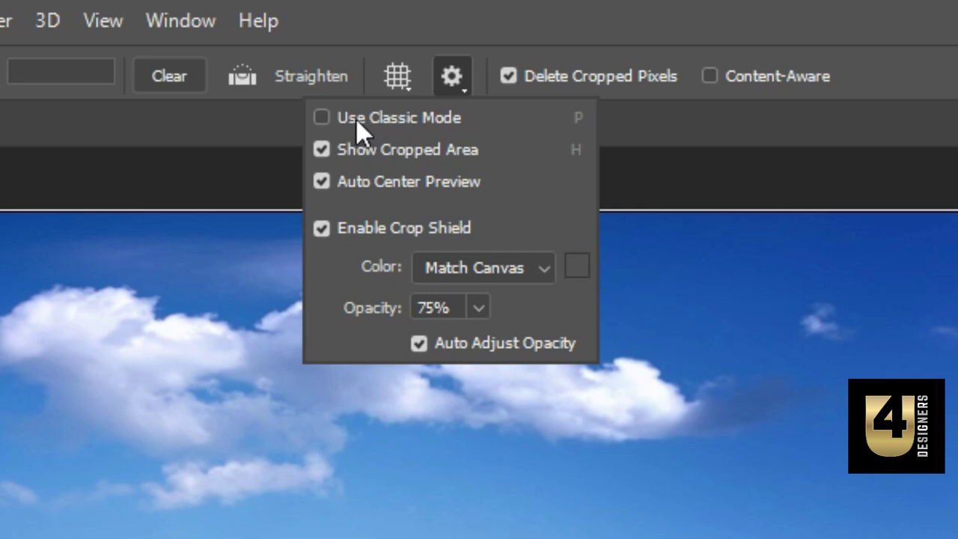
{"action": "left_click", "coordinate": [323, 118]}
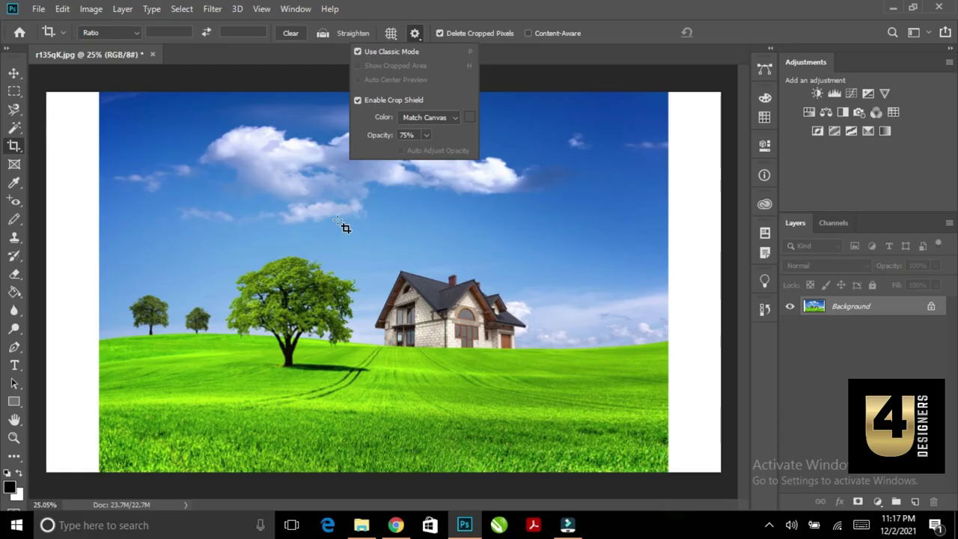
Draw a classic-mode crop rectangle tightly around the house in the landscape
{"action": "left_click_drag", "start_coordinate": [337, 219], "coordinate": [565, 383]}
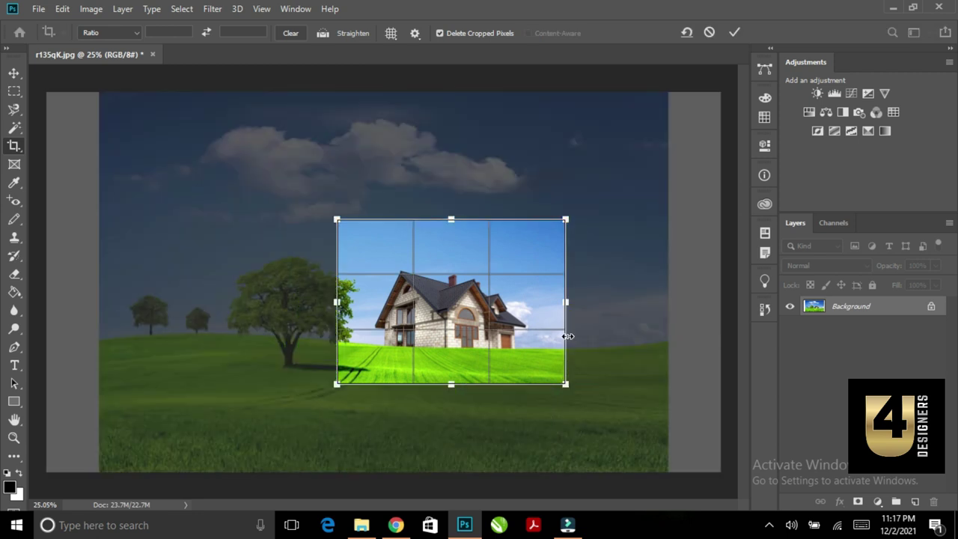
{"action": "scroll", "coordinate": [562, 320], "scroll_direction": "up", "scroll_amount": 1, "text": "alt"}
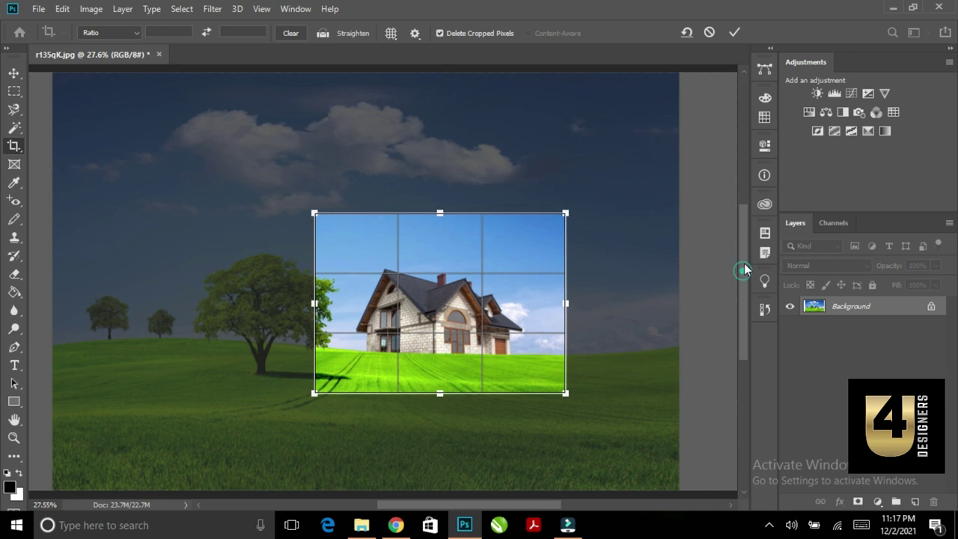
{"action": "scroll", "coordinate": [748, 278], "scroll_direction": "up", "scroll_amount": 2}
{"action": "scroll", "coordinate": [746, 262], "scroll_direction": "down", "scroll_amount": 1}
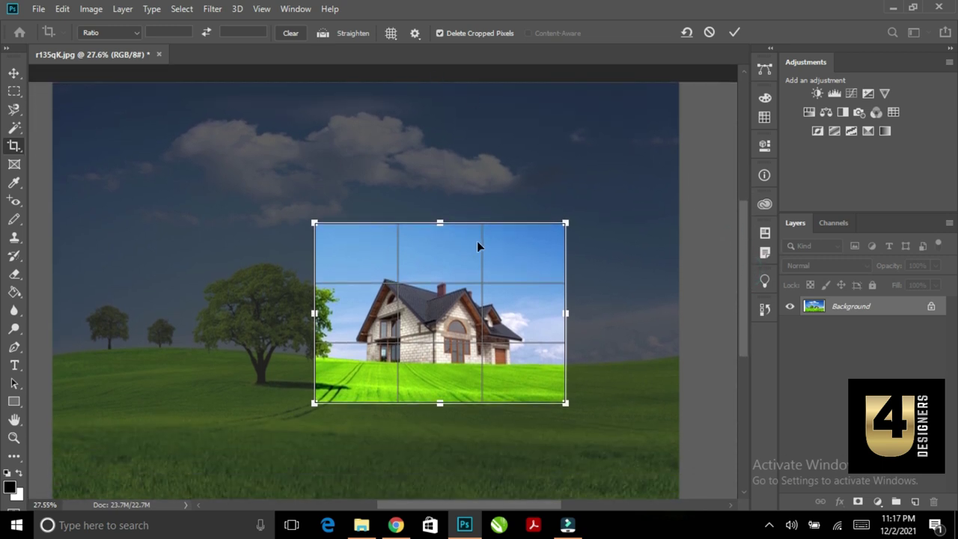
{"action": "scroll", "coordinate": [477, 241], "scroll_direction": "down", "scroll_amount": 1, "text": "alt"}
{"action": "scroll", "coordinate": [471, 251], "scroll_direction": "up", "scroll_amount": 1, "text": "alt"}
{"action": "scroll", "coordinate": [471, 250], "scroll_direction": "down", "scroll_amount": 1, "text": "alt"}
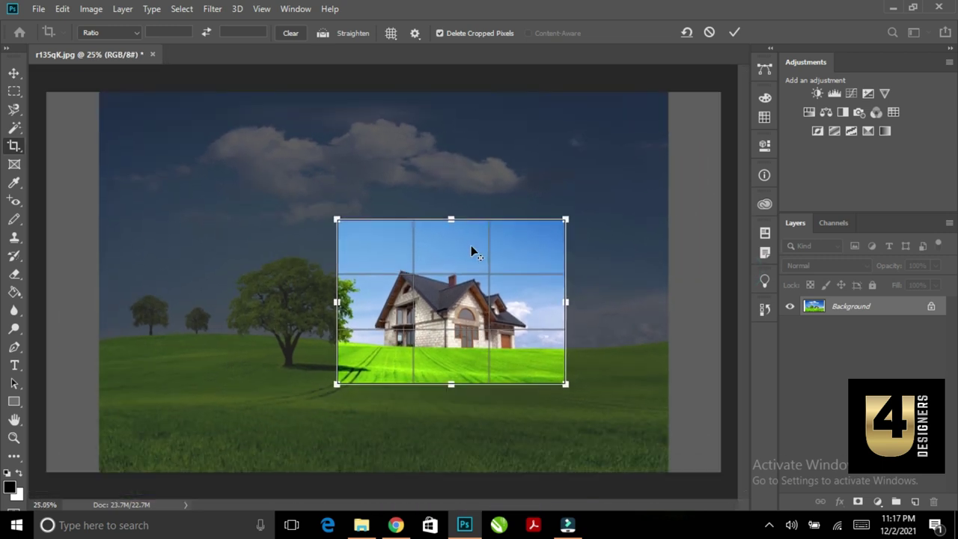
{"action": "scroll", "coordinate": [472, 251], "scroll_direction": "up", "scroll_amount": 1, "text": "alt"}
{"action": "scroll", "coordinate": [471, 250], "scroll_direction": "down", "scroll_amount": 1, "text": "alt"}
Uncheck Use Classic Mode in the crop tool's gear settings
{"action": "scroll", "coordinate": [471, 250], "scroll_direction": "up", "scroll_amount": 1, "text": "alt"}
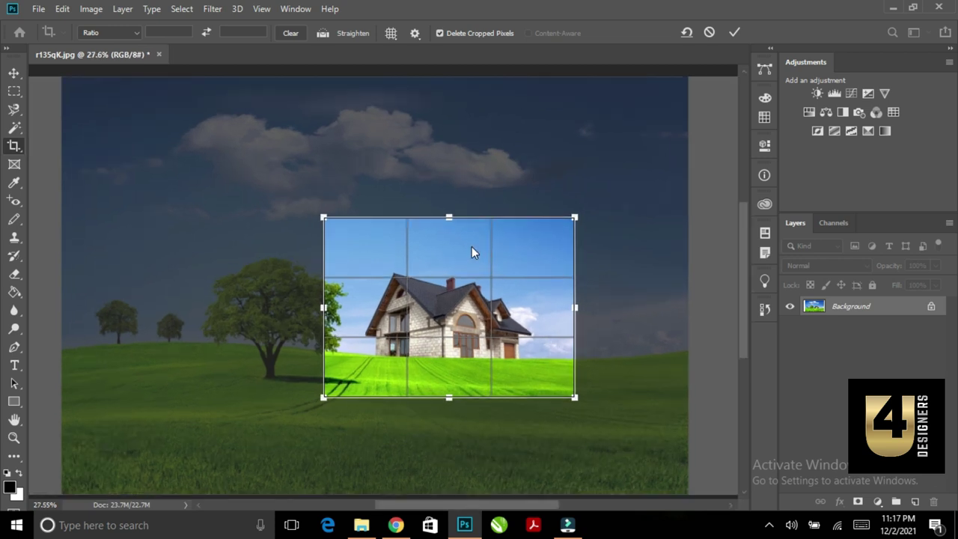
{"action": "left_click", "coordinate": [391, 38]}
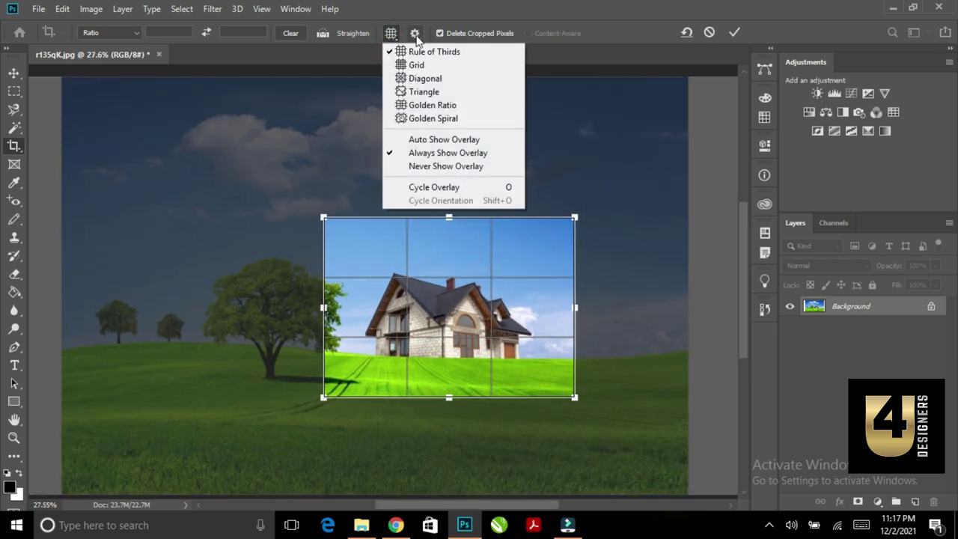
{"action": "left_click", "coordinate": [416, 36]}
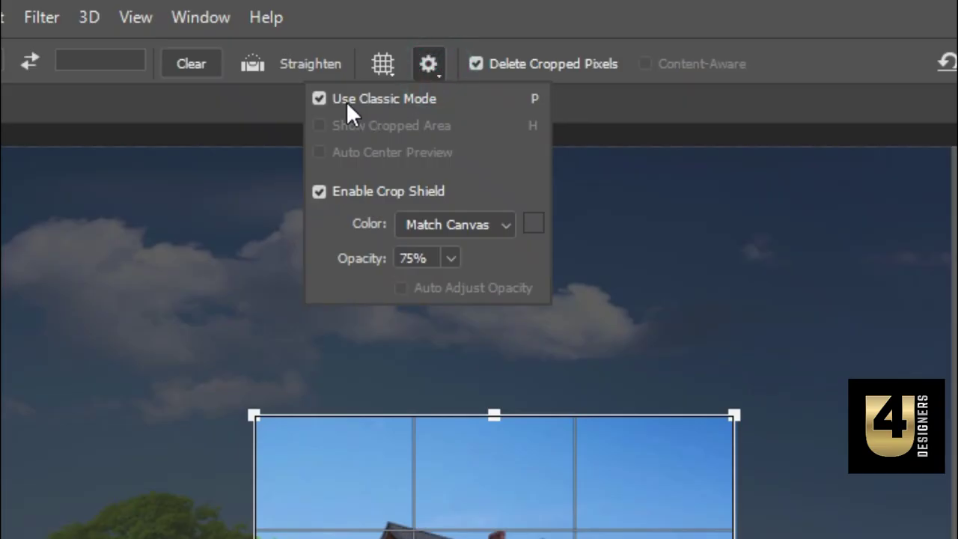
{"action": "left_click", "coordinate": [320, 95]}
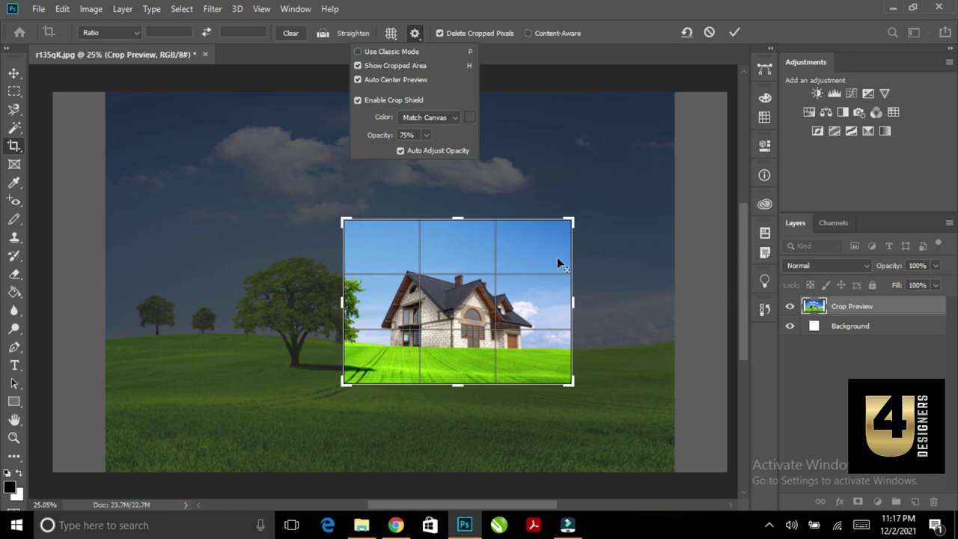
Zoom out and scroll to review the non-classic crop preview around the house
{"action": "scroll", "coordinate": [557, 259], "scroll_direction": "down", "scroll_amount": 1}
{"action": "scroll", "coordinate": [557, 260], "scroll_direction": "down", "scroll_amount": 1}
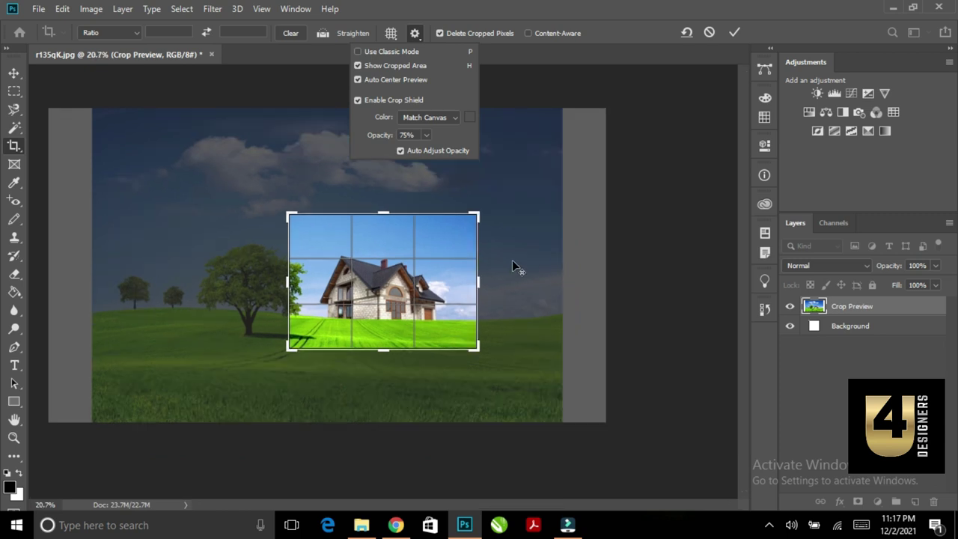
{"action": "scroll", "coordinate": [512, 261], "scroll_direction": "up", "scroll_amount": 1}
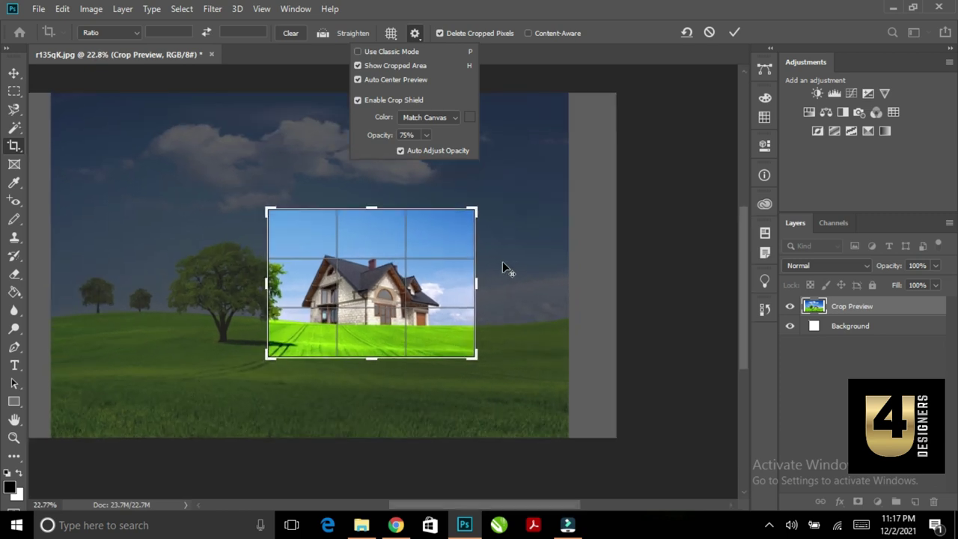
{"action": "scroll", "coordinate": [502, 261], "scroll_direction": "down", "scroll_amount": 1}
{"action": "scroll", "coordinate": [502, 261], "scroll_direction": "up", "scroll_amount": 1}
{"action": "scroll", "coordinate": [413, 257], "scroll_direction": "up", "scroll_amount": 2}
{"action": "scroll", "coordinate": [413, 257], "scroll_direction": "up", "scroll_amount": 1}
{"action": "scroll", "coordinate": [413, 258], "scroll_direction": "up", "scroll_amount": 2}
{"action": "scroll", "coordinate": [413, 257], "scroll_direction": "up", "scroll_amount": 1}
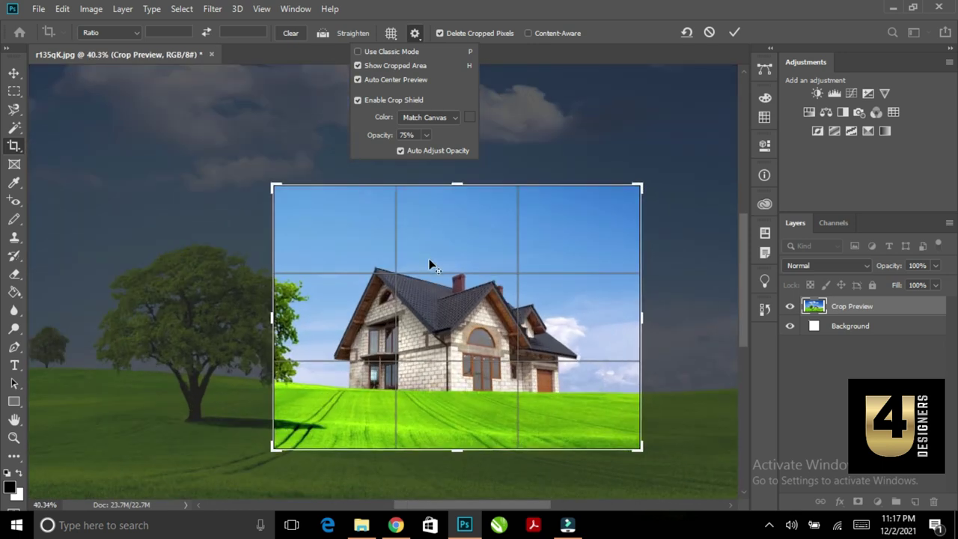
{"action": "scroll", "coordinate": [431, 265], "scroll_direction": "up", "scroll_amount": 3}
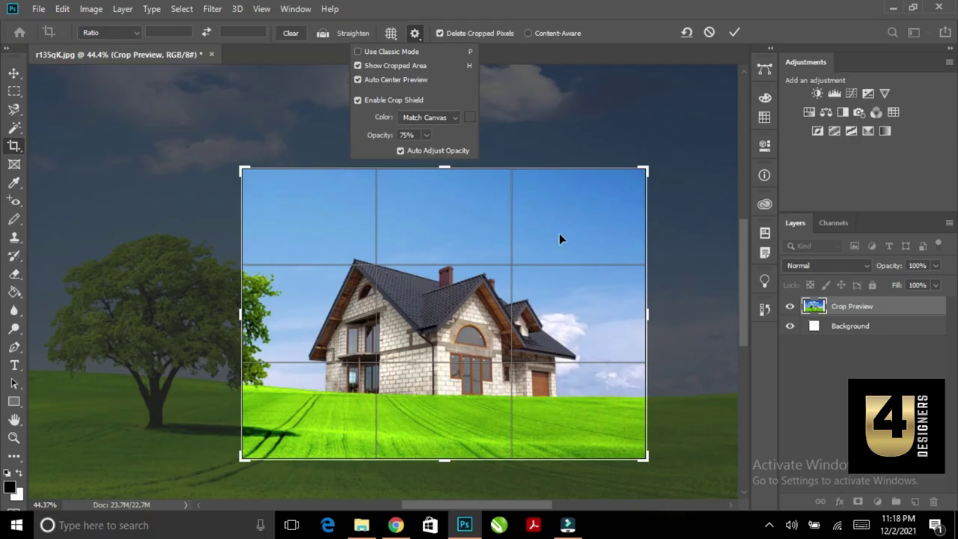
{"action": "key", "text": "ctrl+minus"}
{"action": "scroll", "coordinate": [355, 154], "scroll_direction": "down", "scroll_amount": 1}
{"action": "scroll", "coordinate": [404, 213], "scroll_direction": "down", "scroll_amount": 1}
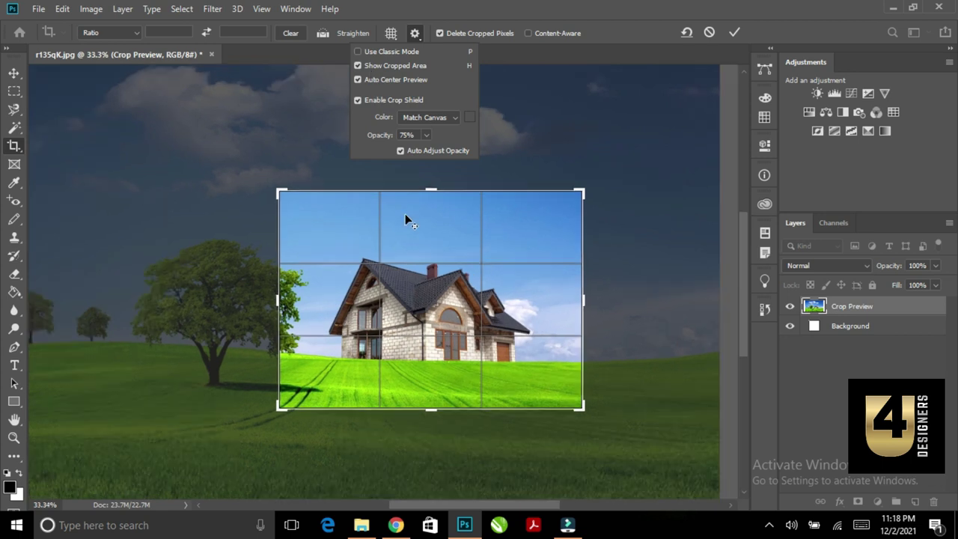
{"action": "scroll", "coordinate": [405, 213], "scroll_direction": "down", "scroll_amount": 1}
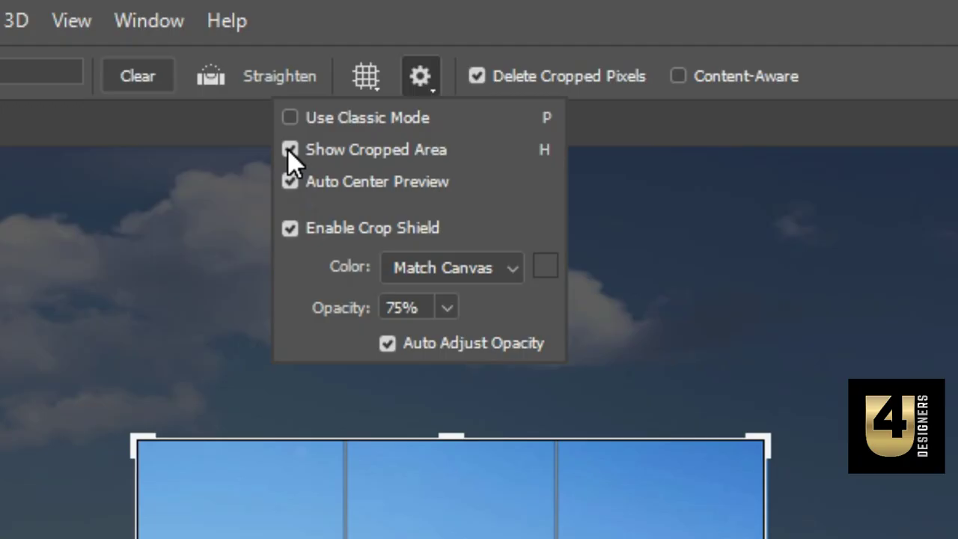
{"action": "left_click", "coordinate": [357, 66]}
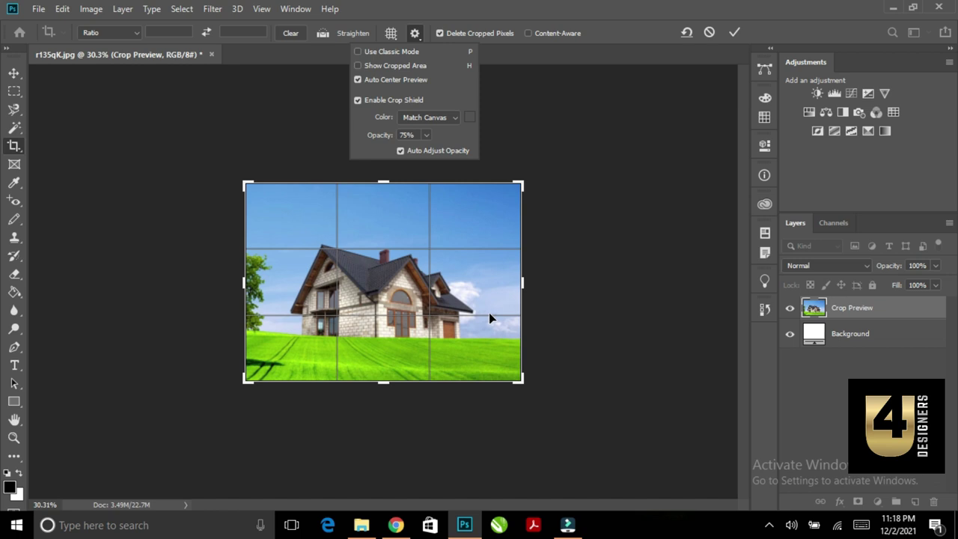
{"action": "left_click", "coordinate": [358, 65]}
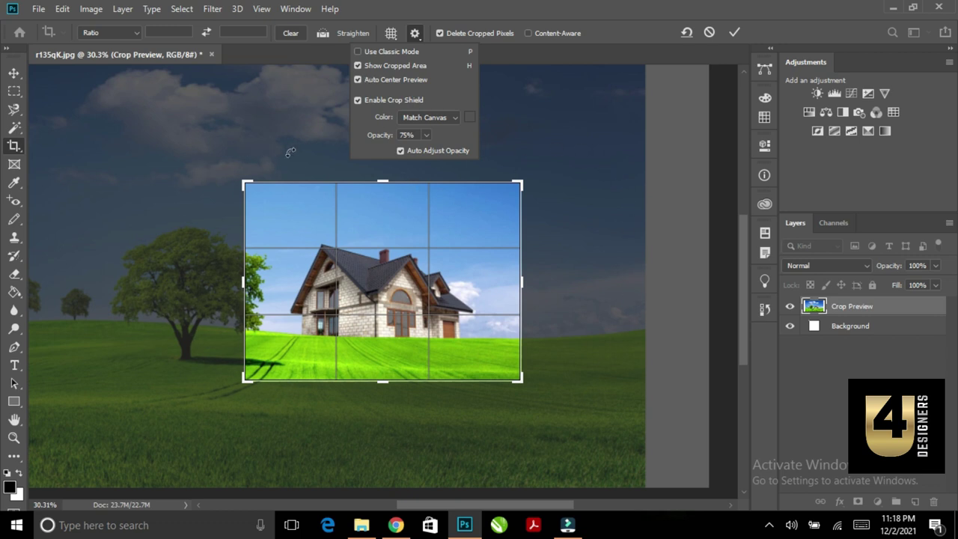
{"action": "key", "text": "ctrl+0"}
{"action": "left_click", "coordinate": [414, 34]}
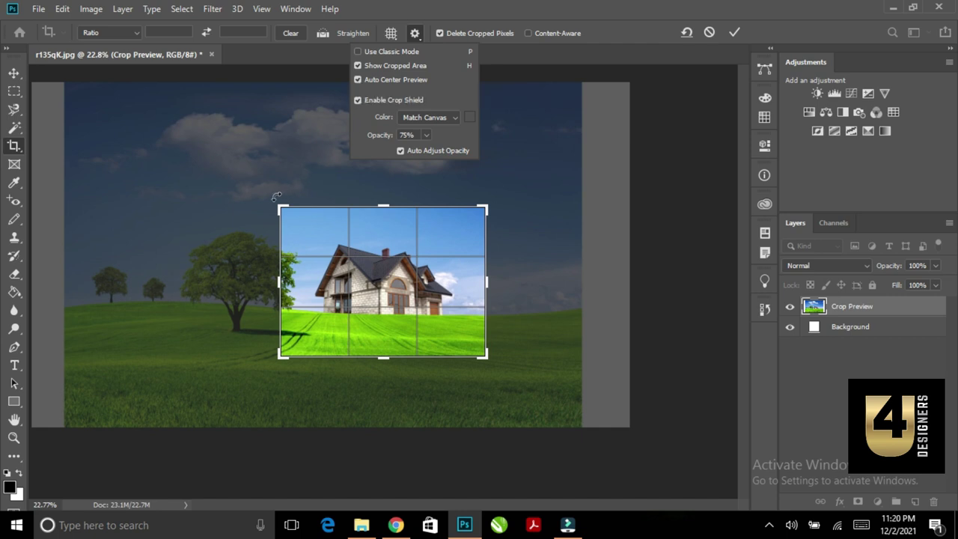
{"action": "left_click", "coordinate": [358, 80]}
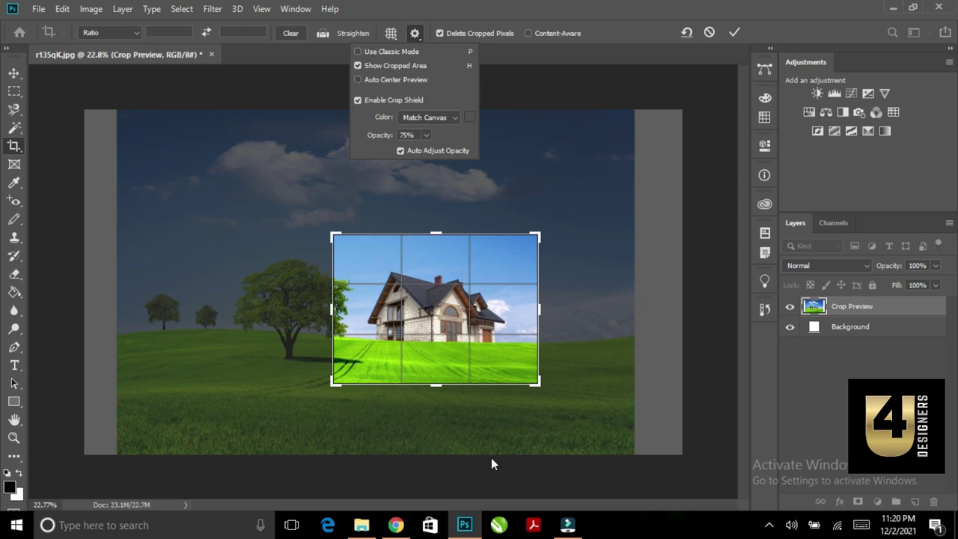
{"action": "left_click", "coordinate": [357, 80]}
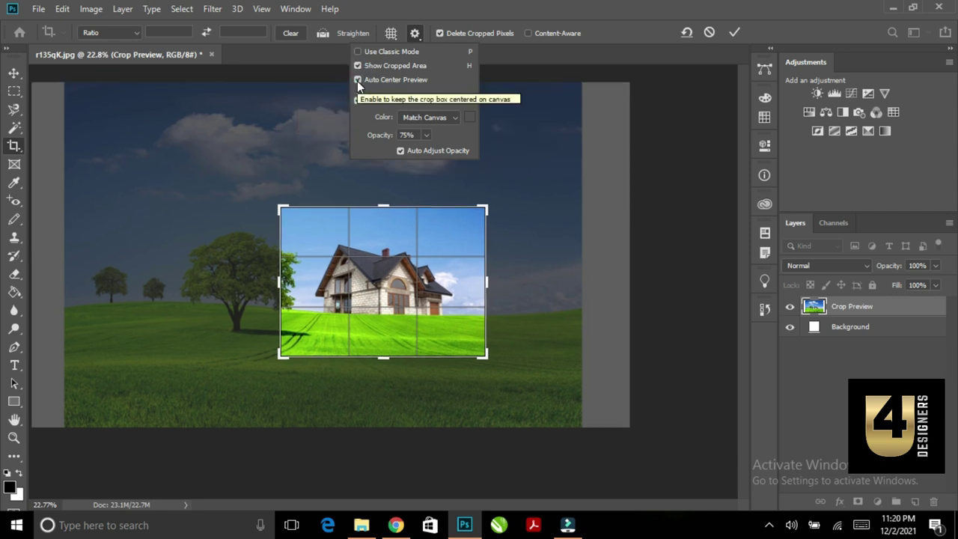
{"action": "left_click", "coordinate": [357, 80]}
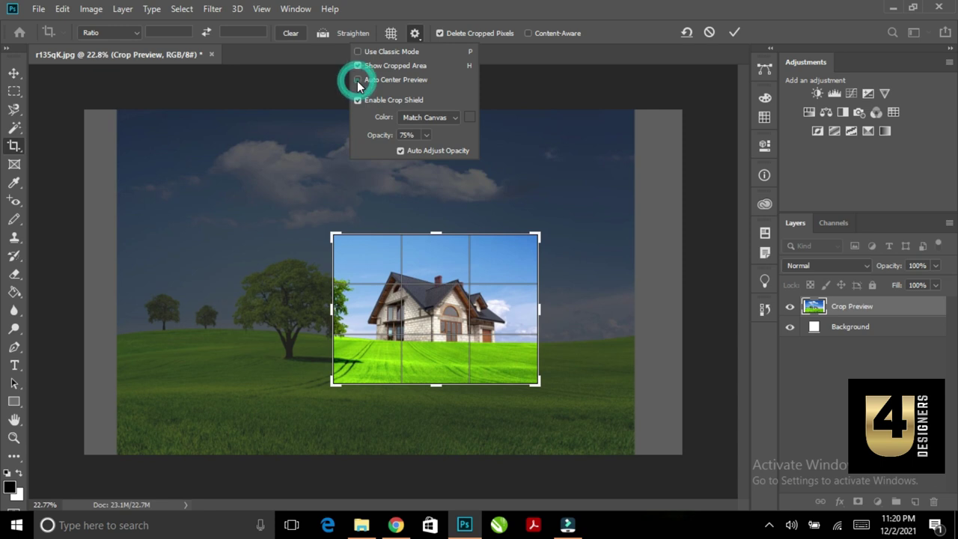
{"action": "left_click", "coordinate": [357, 80]}
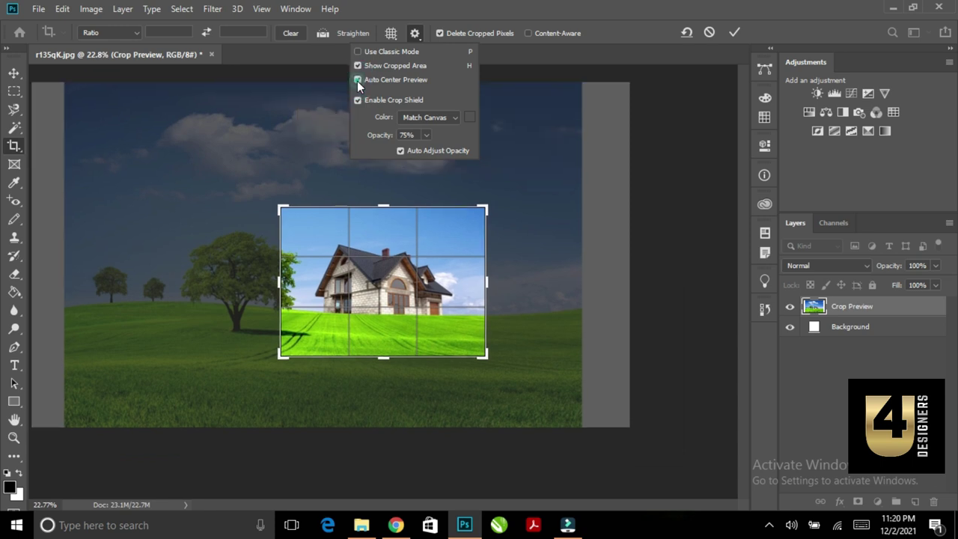
{"action": "left_click", "coordinate": [357, 80]}
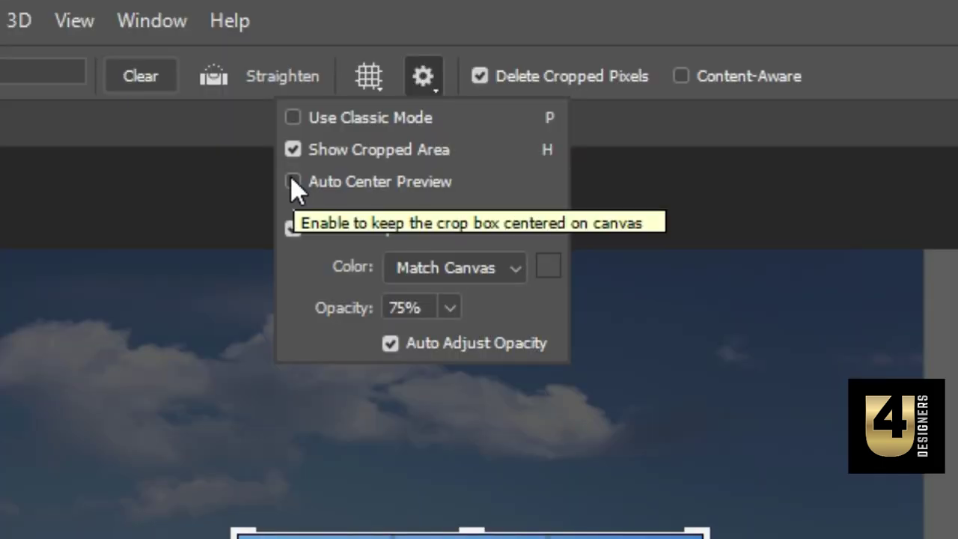
{"action": "left_click", "coordinate": [291, 181]}
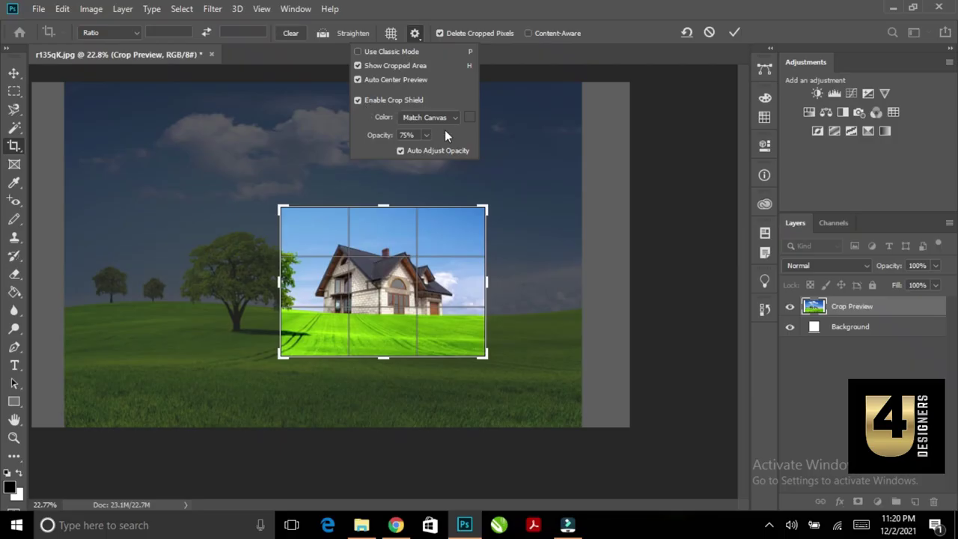
Disable the crop shield, widen the crop box's top corners outward, then re-enable the shield
{"action": "left_click", "coordinate": [358, 100]}
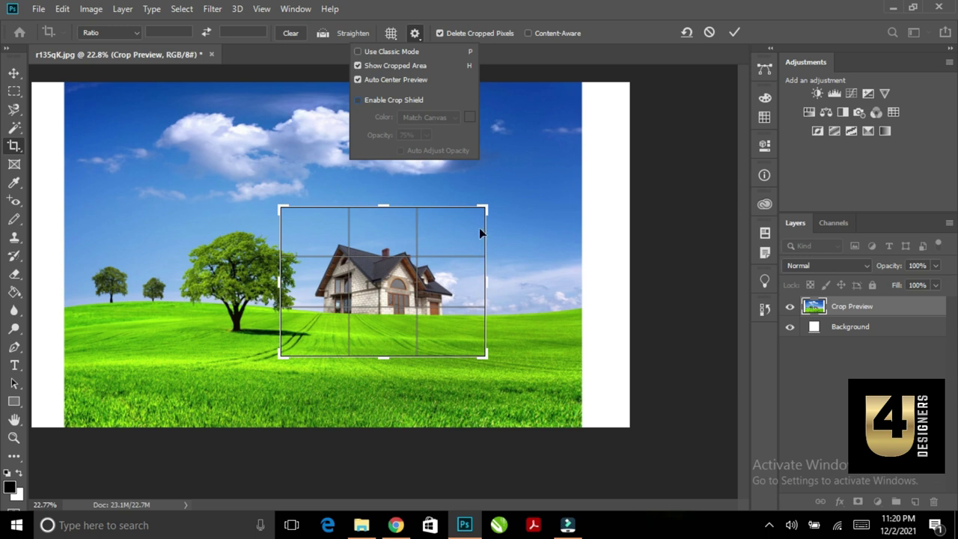
{"action": "left_click_drag", "start_coordinate": [486, 209], "coordinate": [500, 189]}
{"action": "left_click_drag", "start_coordinate": [267, 186], "coordinate": [247, 188]}
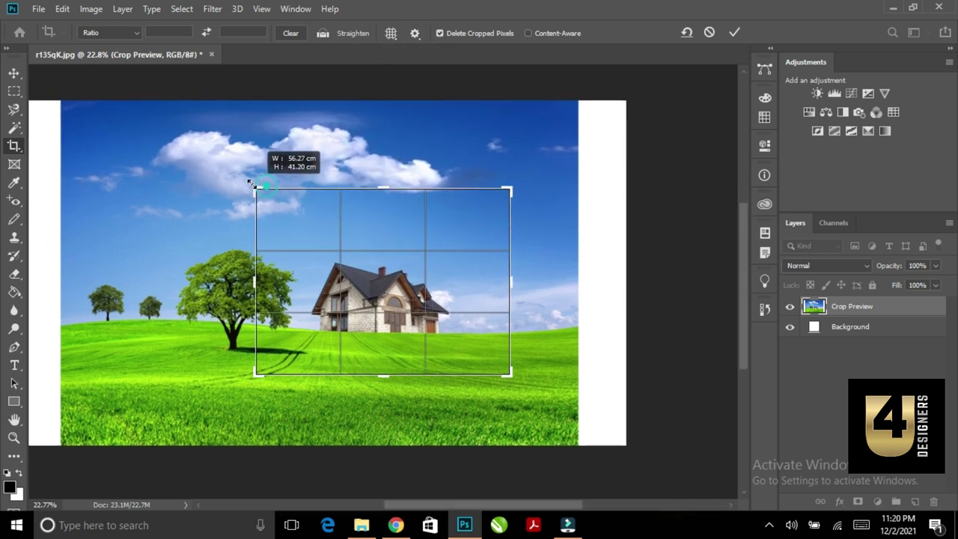
{"action": "left_click", "coordinate": [414, 33]}
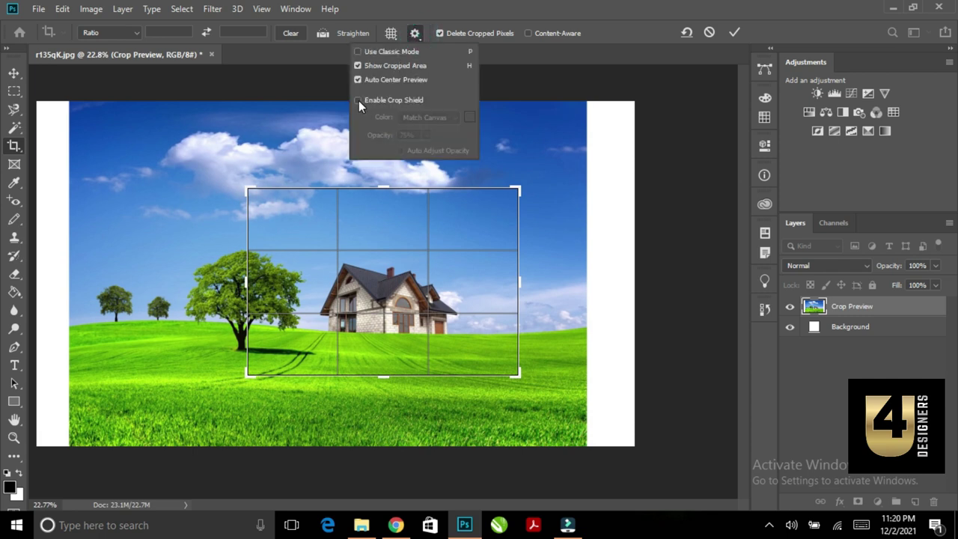
{"action": "left_click", "coordinate": [358, 100]}
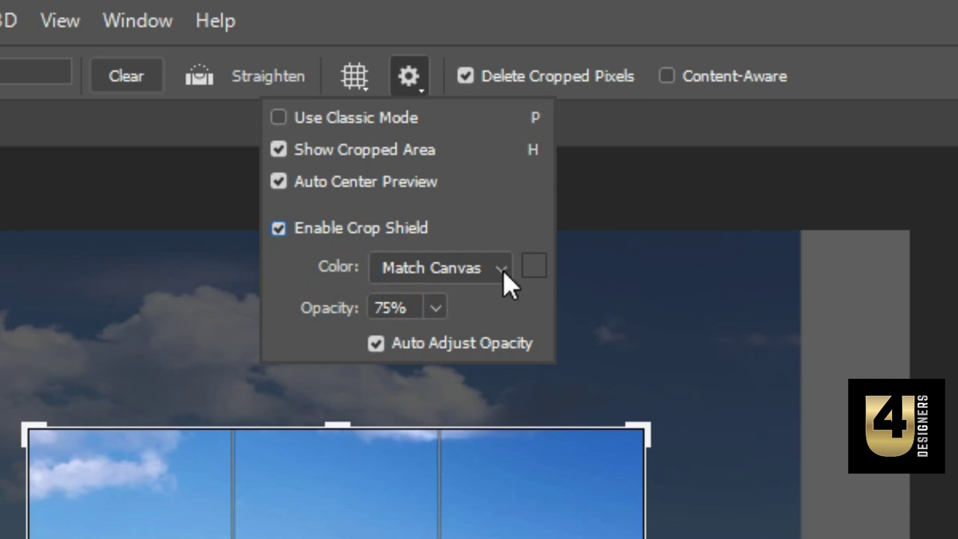
Set the shield colour to Custom, try red, blue and green shades, then cancel the Color Picker
{"action": "left_click", "coordinate": [501, 269]}
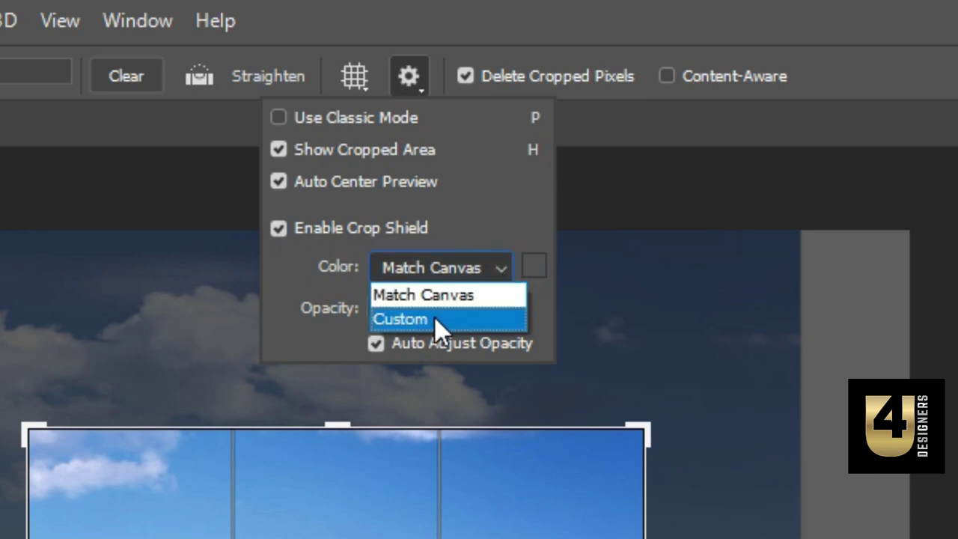
{"action": "left_click", "coordinate": [433, 318]}
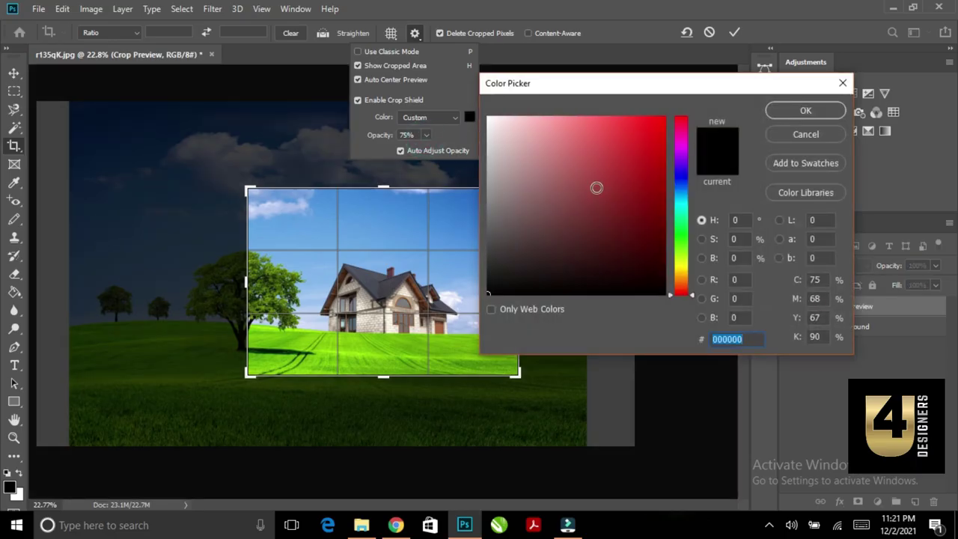
{"action": "left_click_drag", "start_coordinate": [582, 81], "coordinate": [613, 123]}
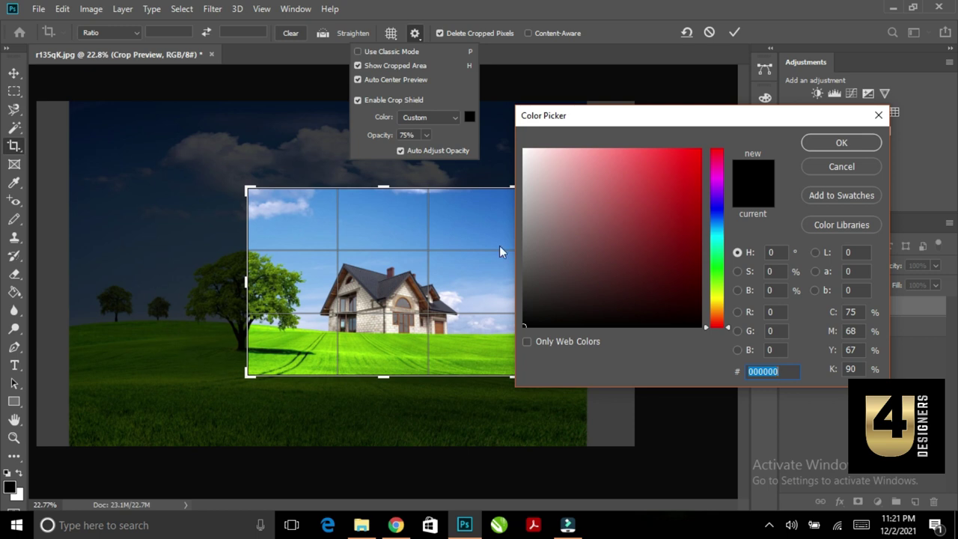
{"action": "left_click", "coordinate": [577, 188]}
{"action": "left_click", "coordinate": [620, 179]}
{"action": "left_click", "coordinate": [616, 259]}
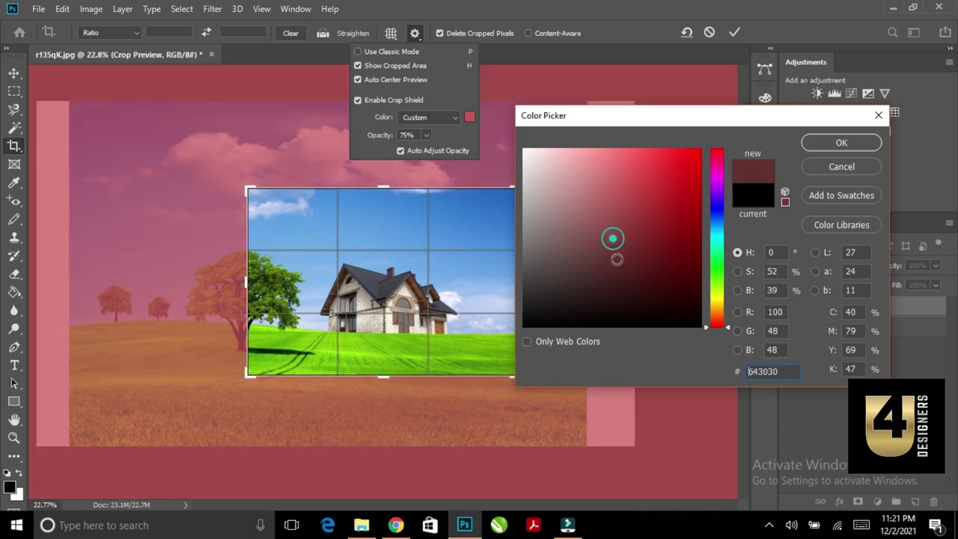
{"action": "left_click", "coordinate": [644, 230]}
{"action": "left_click", "coordinate": [715, 219]}
{"action": "left_click", "coordinate": [655, 202]}
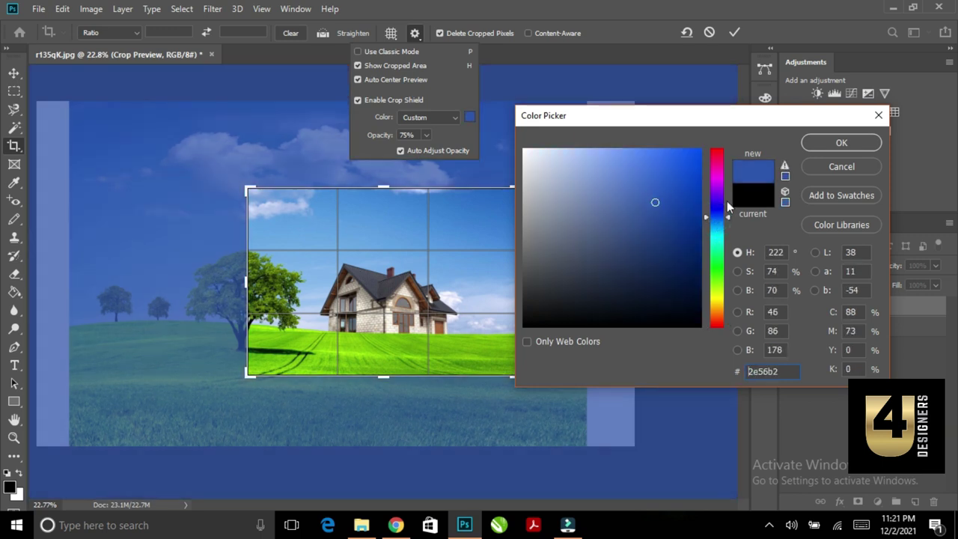
{"action": "left_click", "coordinate": [717, 281]}
{"action": "left_click", "coordinate": [635, 204]}
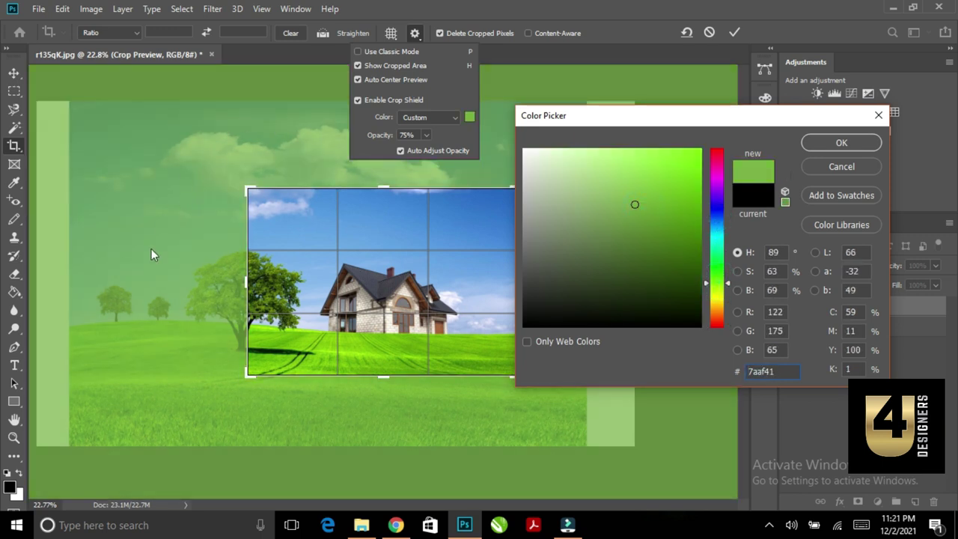
{"action": "left_click", "coordinate": [840, 168]}
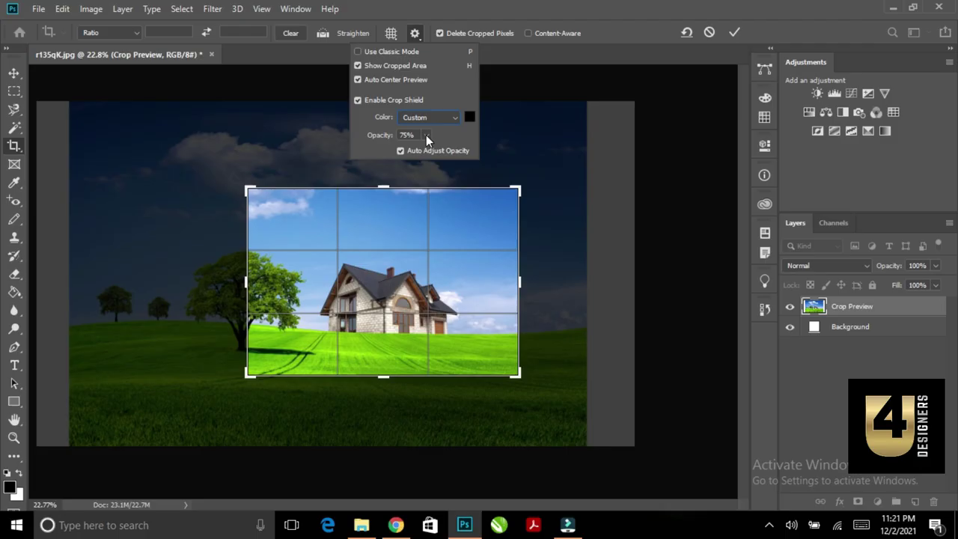
Test the shield Opacity slider, then enter 75% and check Auto Adjust Opacity
{"action": "left_click", "coordinate": [425, 135]}
{"action": "left_click_drag", "start_coordinate": [428, 150], "coordinate": [369, 160]}
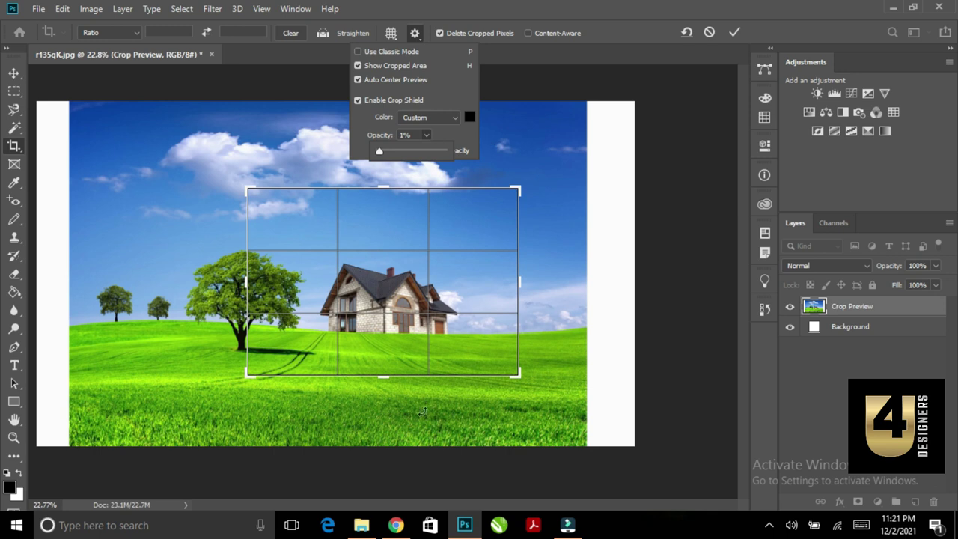
{"action": "left_click_drag", "start_coordinate": [381, 159], "coordinate": [568, 171]}
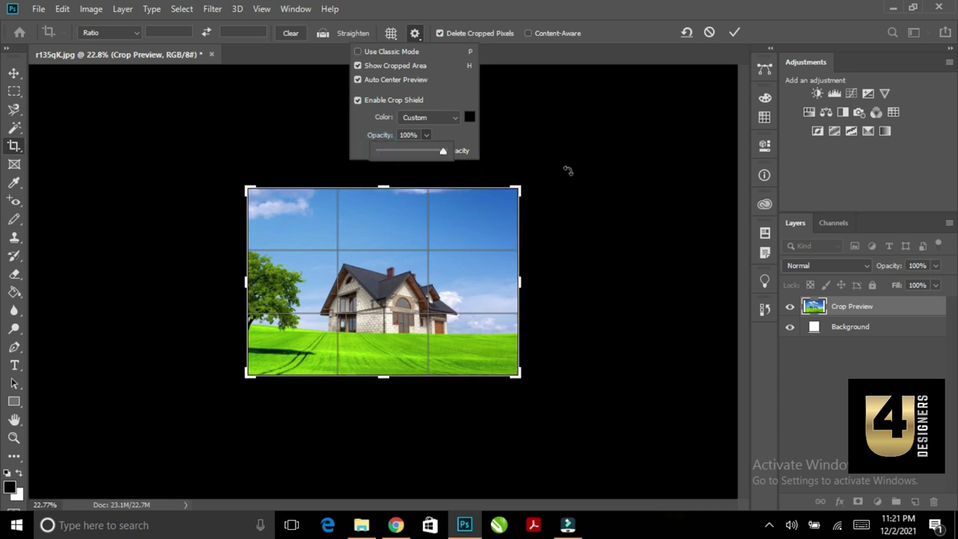
{"action": "left_click", "coordinate": [419, 155]}
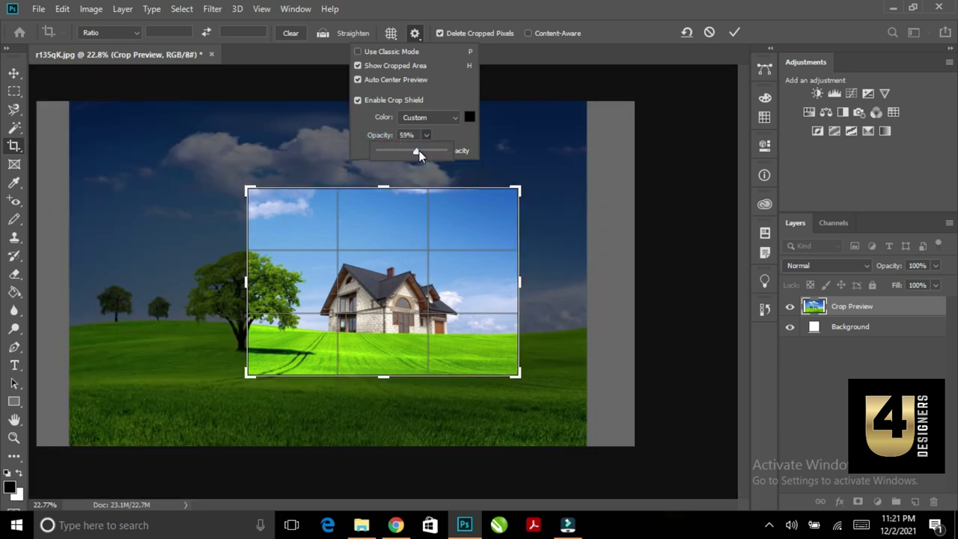
{"action": "left_click", "coordinate": [411, 136]}
{"action": "type", "text": "75"}
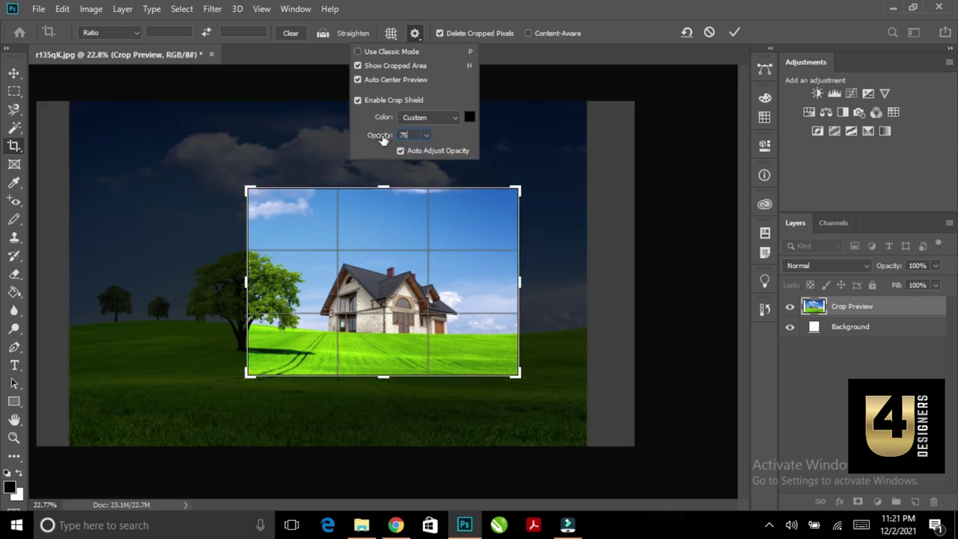
{"action": "left_click", "coordinate": [451, 137]}
{"action": "left_click", "coordinate": [401, 152]}
{"action": "left_click", "coordinate": [401, 150]}
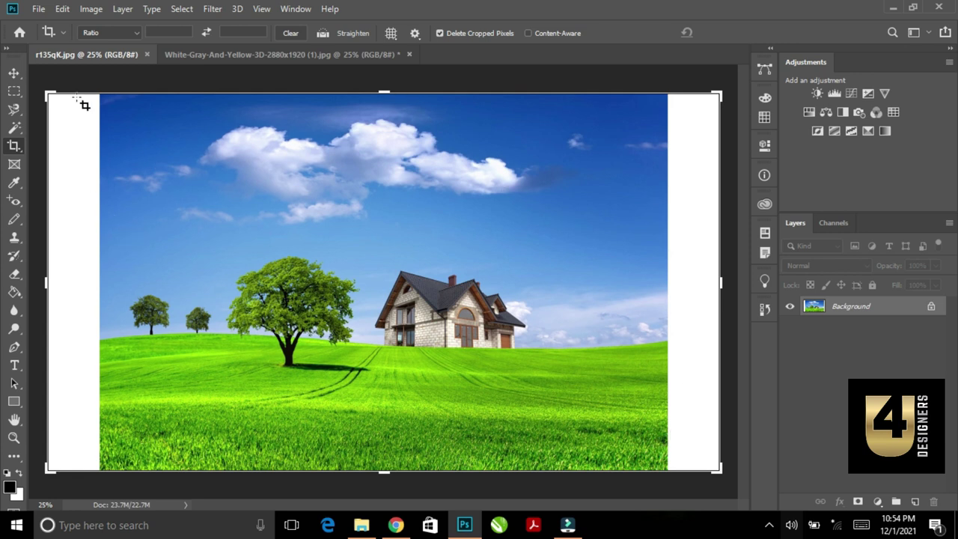
Crop tightly to the tree and house, lowering the top edge slightly, and commit
{"action": "left_click_drag", "start_coordinate": [47, 94], "coordinate": [216, 170]}
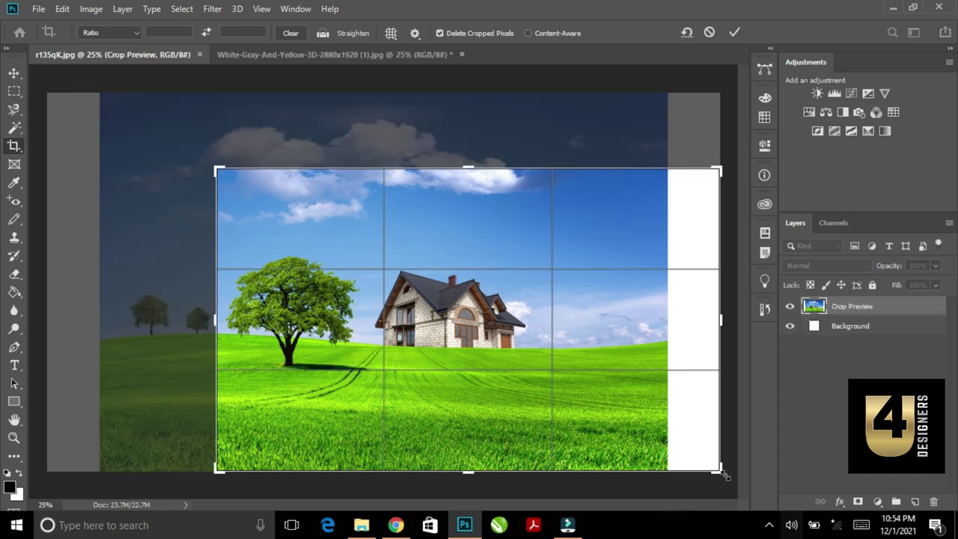
{"action": "left_click_drag", "start_coordinate": [722, 473], "coordinate": [553, 408]}
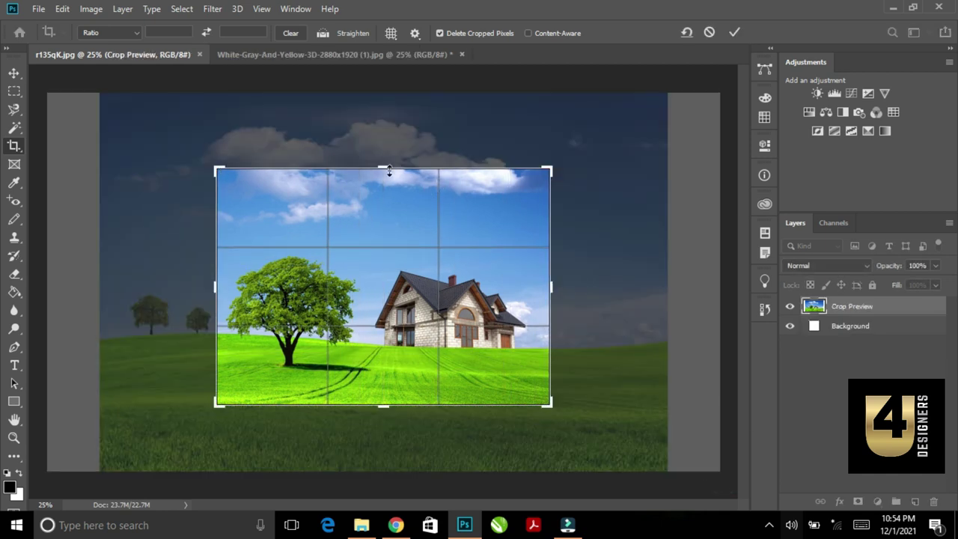
{"action": "left_click_drag", "start_coordinate": [388, 171], "coordinate": [388, 179]}
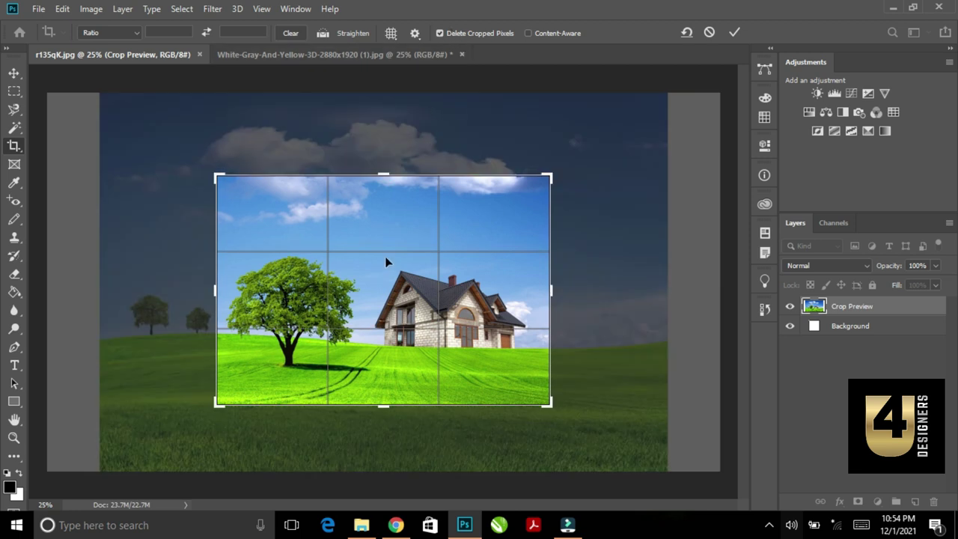
{"action": "key", "text": "Return"}
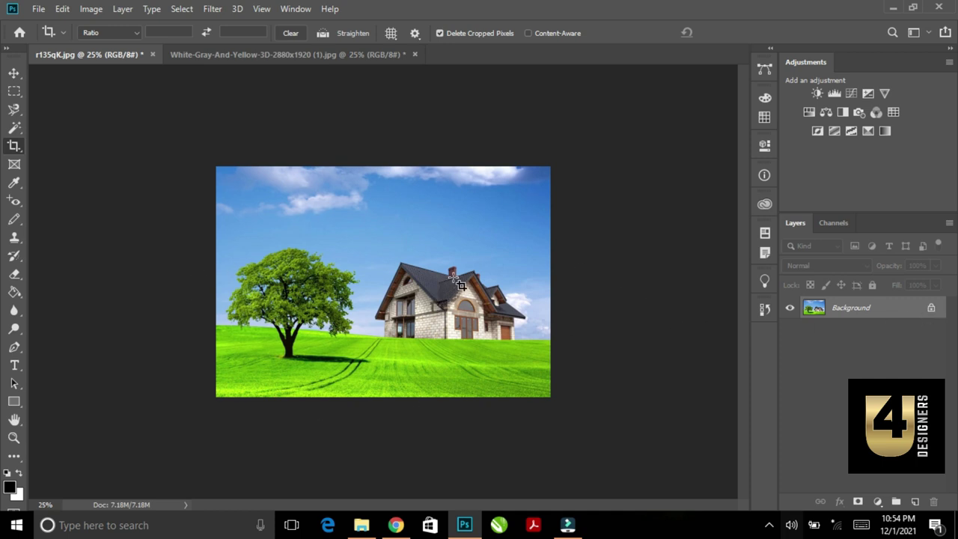
Drag the selected image around with the Move tool to show cropped pixels are gone, then undo
{"action": "left_click", "coordinate": [14, 73]}
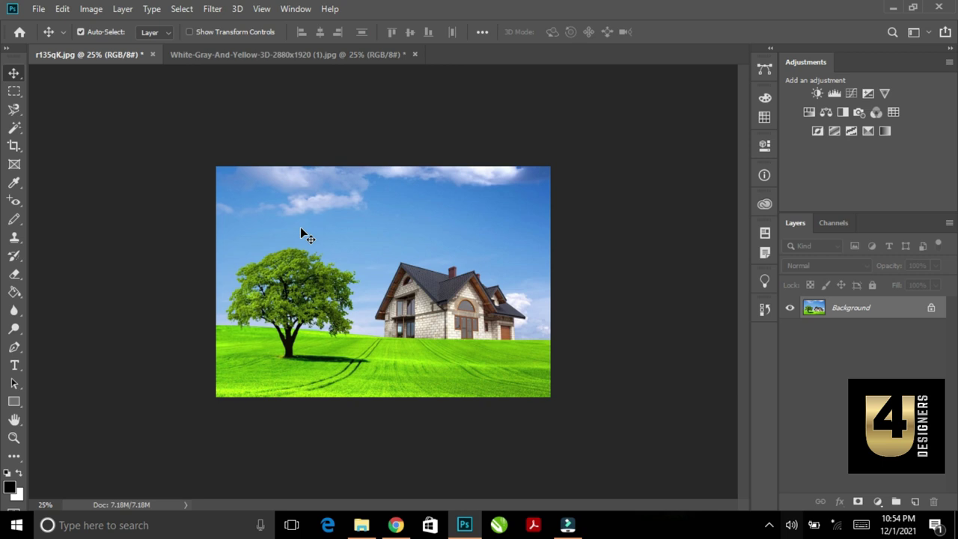
{"action": "key", "text": "ctrl+a"}
{"action": "mouse_move", "coordinate": [267, 198]}
{"action": "left_mouse_down"}
{"action": "mouse_move", "coordinate": [357, 284]}
{"action": "mouse_move", "coordinate": [337, 207]}
{"action": "left_mouse_up"}
{"action": "left_click_drag", "start_coordinate": [444, 289], "coordinate": [536, 169]}
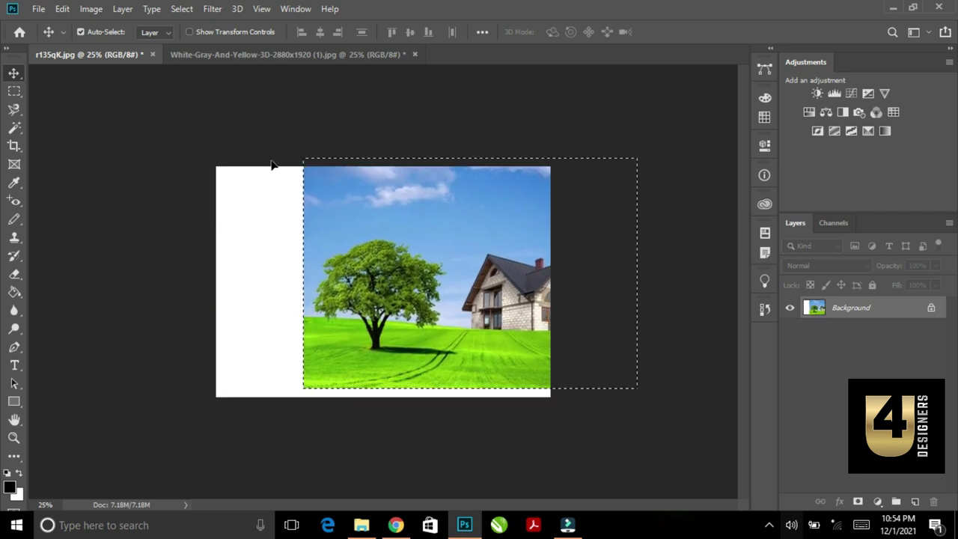
{"action": "mouse_move", "coordinate": [479, 220]}
{"action": "left_mouse_down"}
{"action": "mouse_move", "coordinate": [372, 246]}
{"action": "mouse_move", "coordinate": [383, 309]}
{"action": "mouse_move", "coordinate": [415, 145]}
{"action": "mouse_move", "coordinate": [380, 272]}
{"action": "mouse_move", "coordinate": [382, 259]}
{"action": "left_mouse_up"}
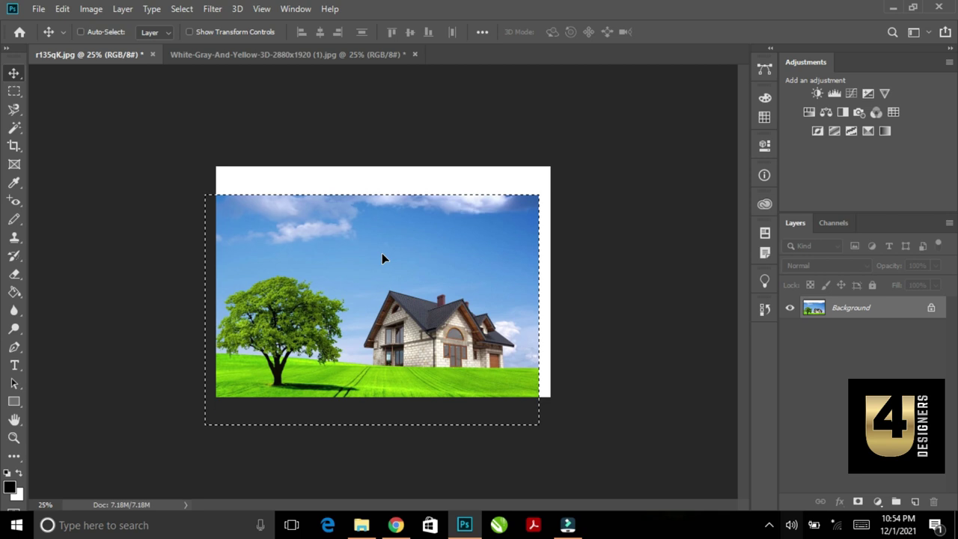
{"action": "key", "text": "ctrl+z"}
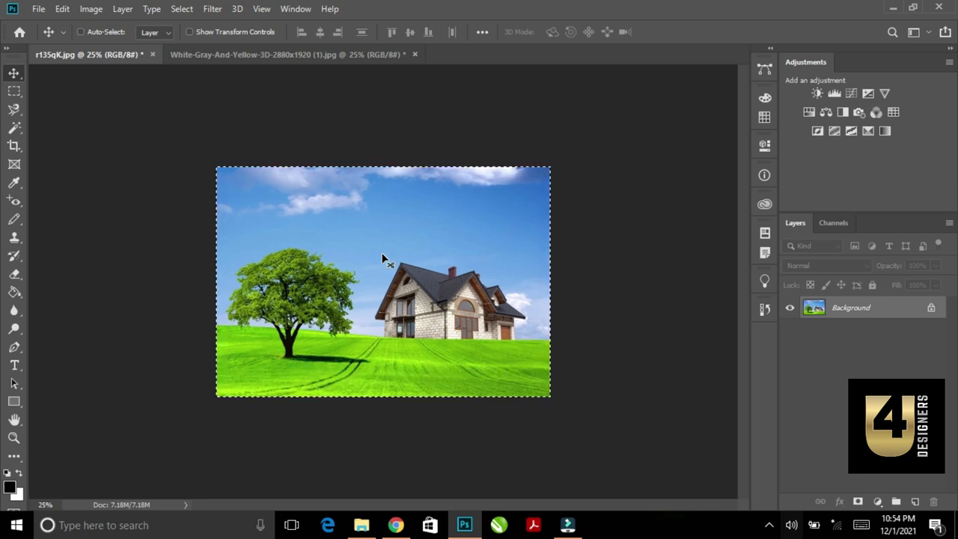
Enter and exit Free Transform on the image, then return to the Crop tool
{"action": "key", "text": "ctrl+t"}
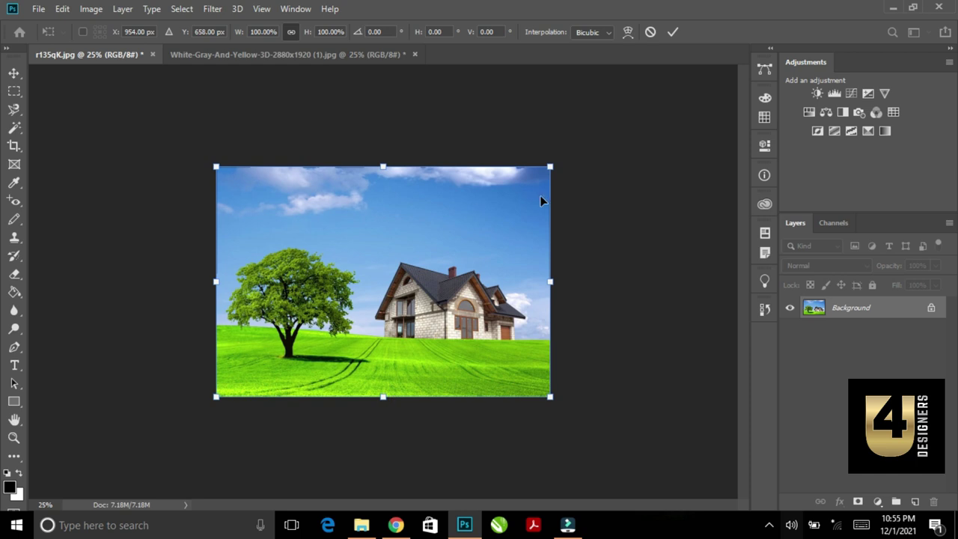
{"action": "key", "text": "Return"}
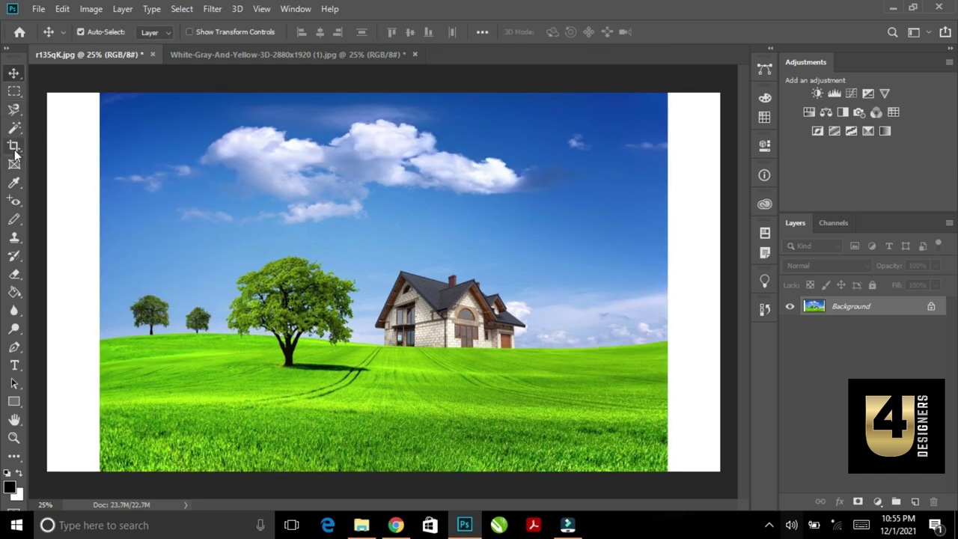
{"action": "left_click", "coordinate": [14, 146]}
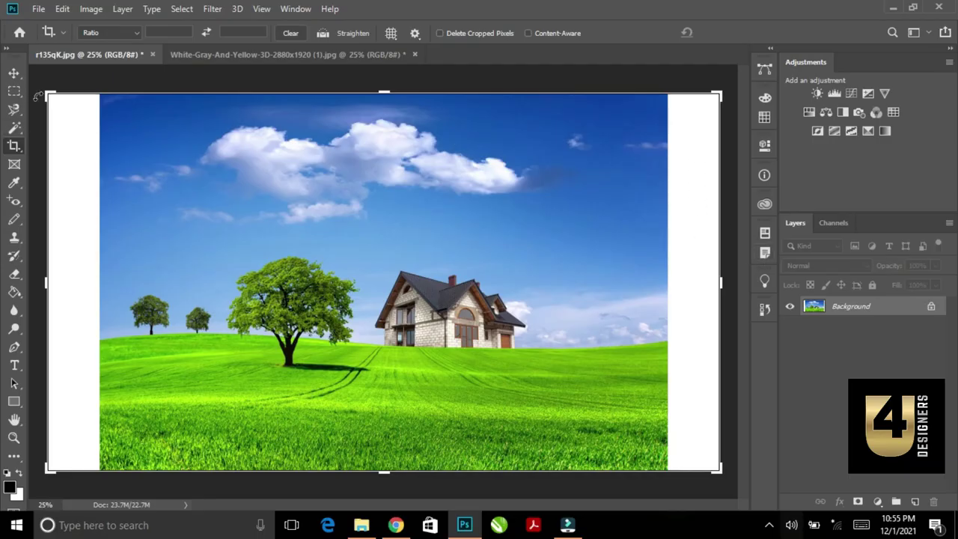
Re-crop the landscape to a 7.08M frame of the tree and house, keeping the trimmed pixels
{"action": "left_click_drag", "start_coordinate": [48, 95], "coordinate": [217, 193]}
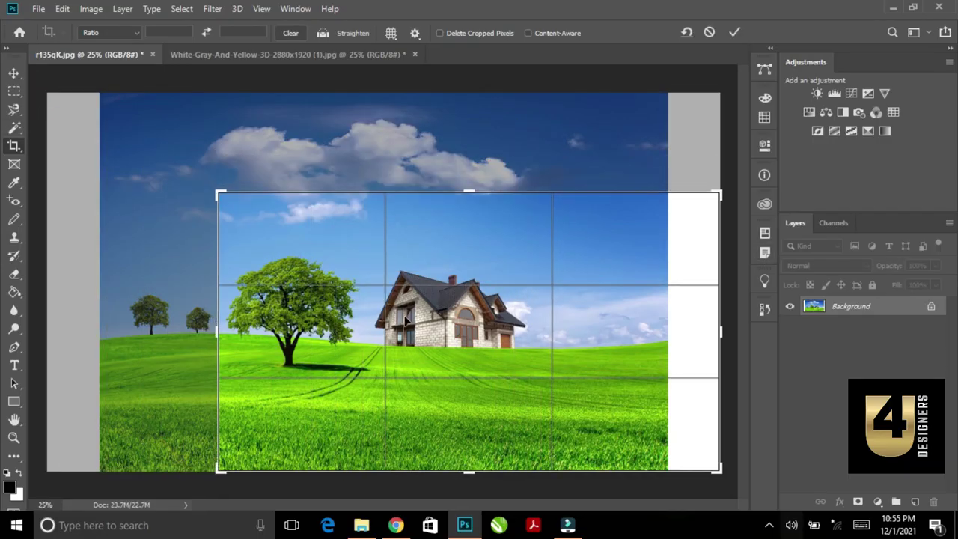
{"action": "left_click_drag", "start_coordinate": [722, 472], "coordinate": [565, 410]}
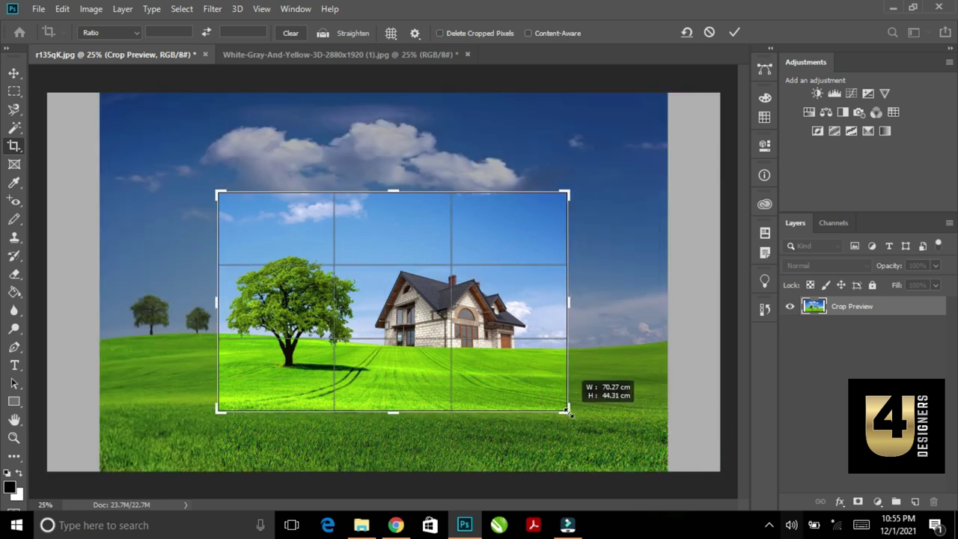
{"action": "key", "text": "Return"}
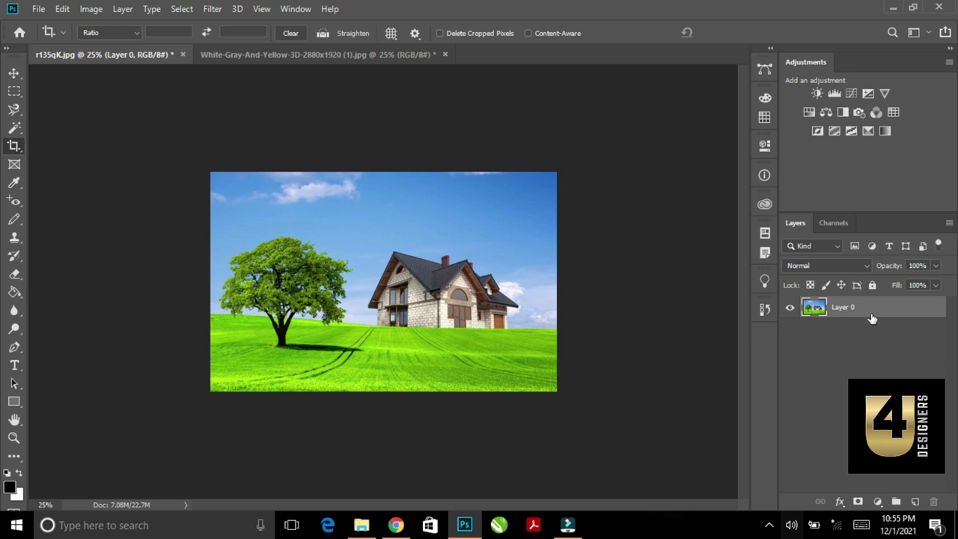
Select Layer 0 with the Move tool and shift it around inside the cropped frame
{"action": "left_click", "coordinate": [14, 73]}
{"action": "right_click", "coordinate": [322, 222]}
{"action": "left_click", "coordinate": [334, 227]}
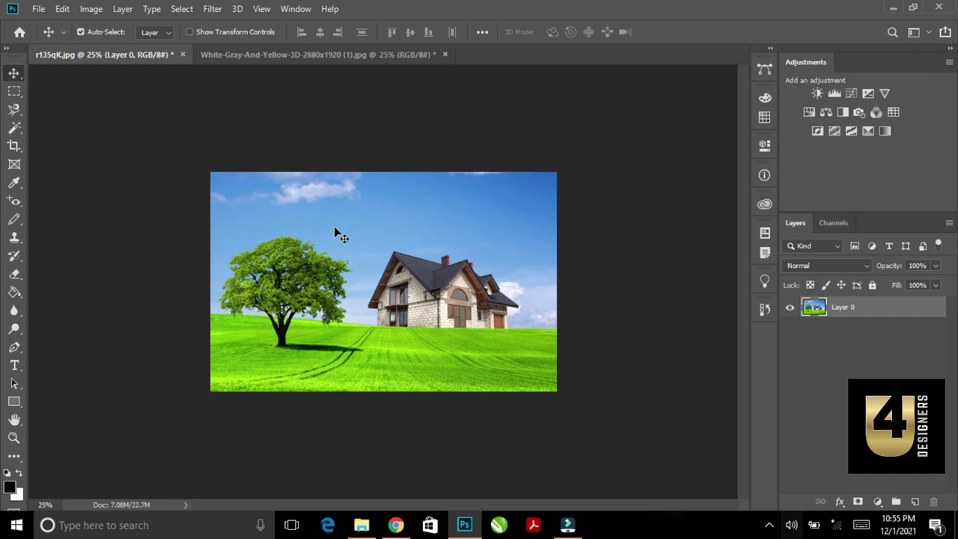
{"action": "mouse_move", "coordinate": [312, 208]}
{"action": "left_mouse_down"}
{"action": "mouse_move", "coordinate": [402, 278]}
{"action": "mouse_move", "coordinate": [218, 168]}
{"action": "mouse_move", "coordinate": [338, 218]}
{"action": "left_mouse_up"}
{"action": "mouse_move", "coordinate": [501, 292]}
{"action": "left_mouse_down"}
{"action": "mouse_move", "coordinate": [422, 271]}
{"action": "mouse_move", "coordinate": [426, 279]}
{"action": "left_mouse_up"}
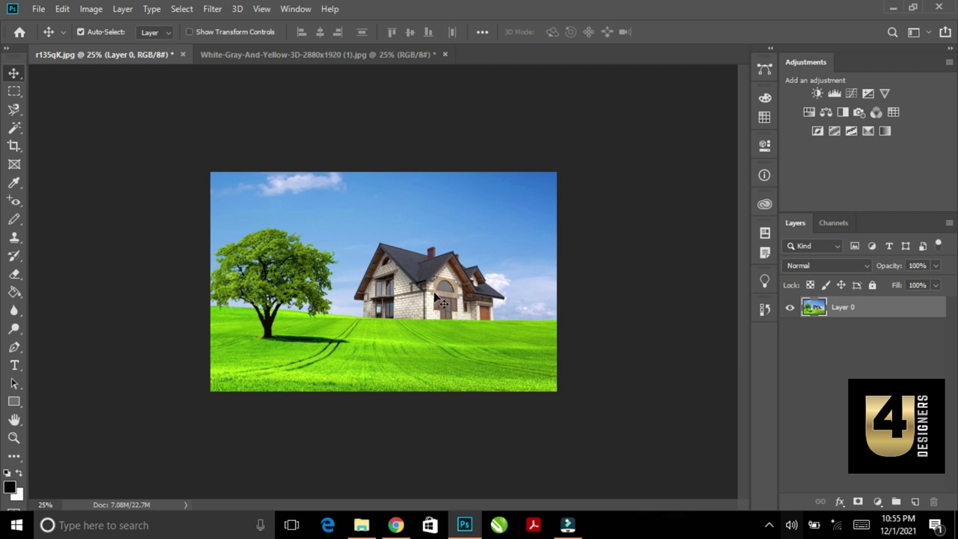
{"action": "scroll", "coordinate": [416, 297], "scroll_direction": "down", "scroll_amount": 2}
{"action": "scroll", "coordinate": [416, 298], "scroll_direction": "down", "scroll_amount": 1}
Free-transform Layer 0 to reveal the kept sky above, then return it into place
{"action": "key", "text": "ctrl+t"}
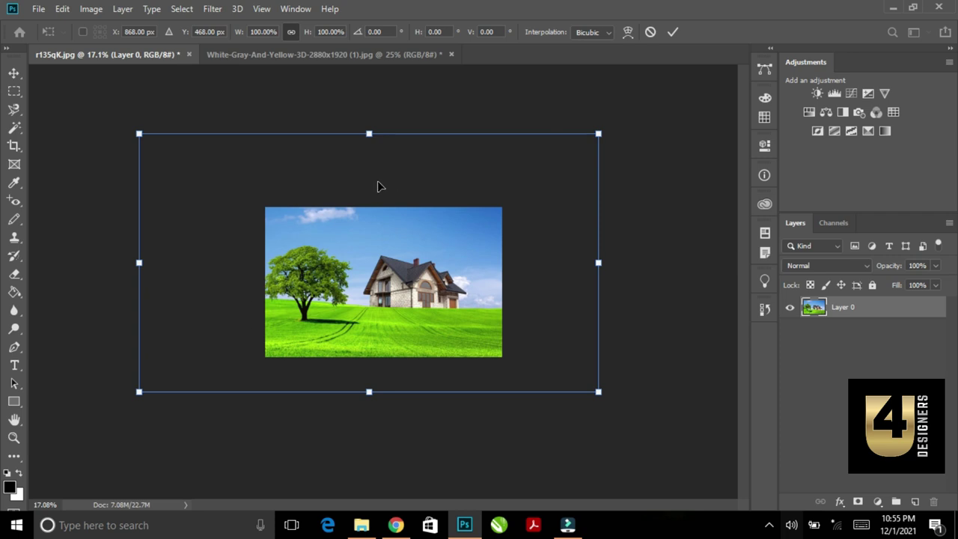
{"action": "mouse_move", "coordinate": [225, 185]}
{"action": "left_mouse_down"}
{"action": "mouse_move", "coordinate": [247, 144]}
{"action": "mouse_move", "coordinate": [258, 202]}
{"action": "left_mouse_up"}
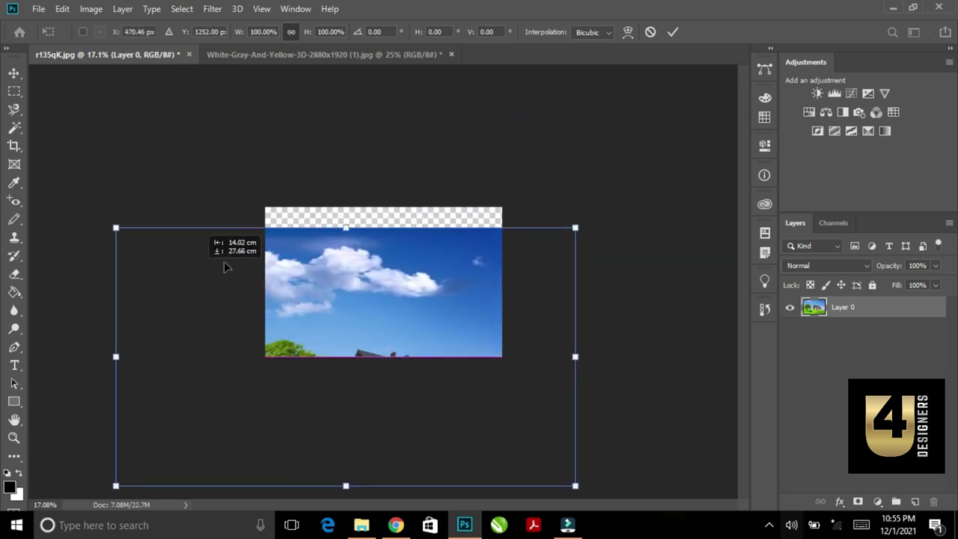
{"action": "left_click_drag", "start_coordinate": [257, 202], "coordinate": [223, 170]}
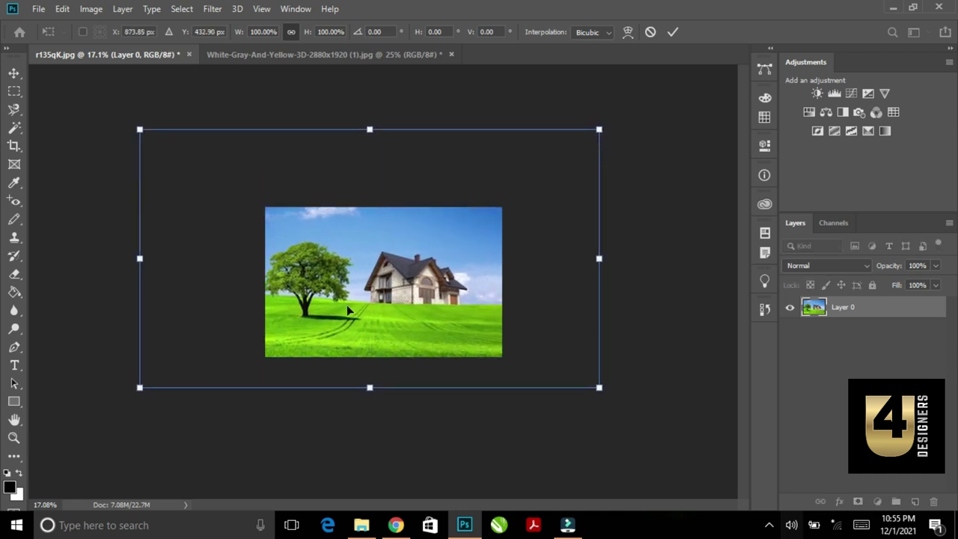
{"action": "key", "text": "Return"}
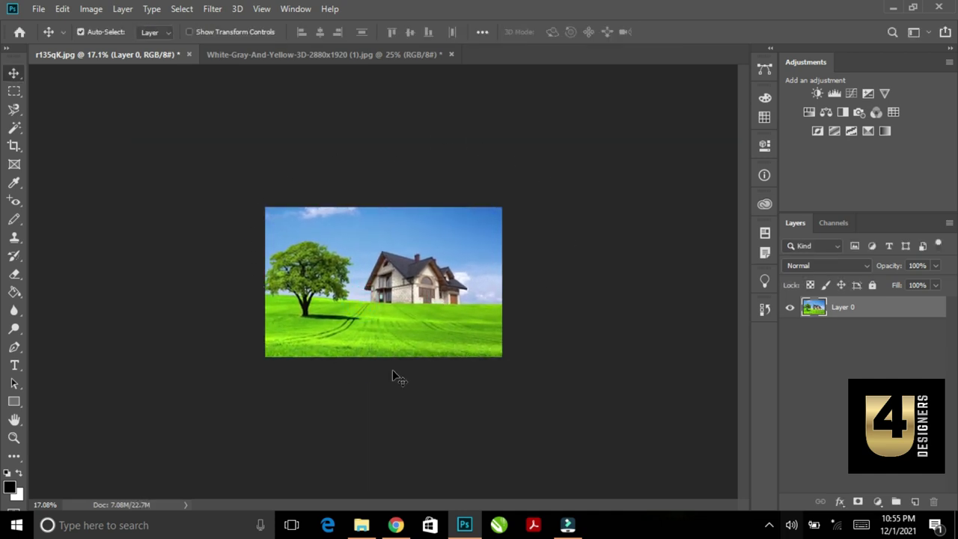
{"action": "key", "text": "ctrl+plus"}
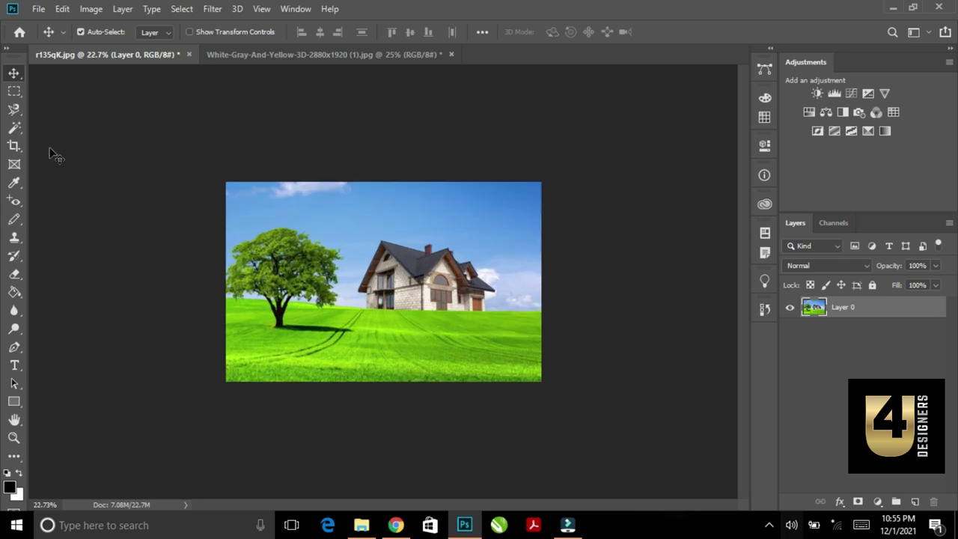
Start a new crop with Delete Cropped Pixels and Content-Aware turned on
{"action": "left_click", "coordinate": [14, 145]}
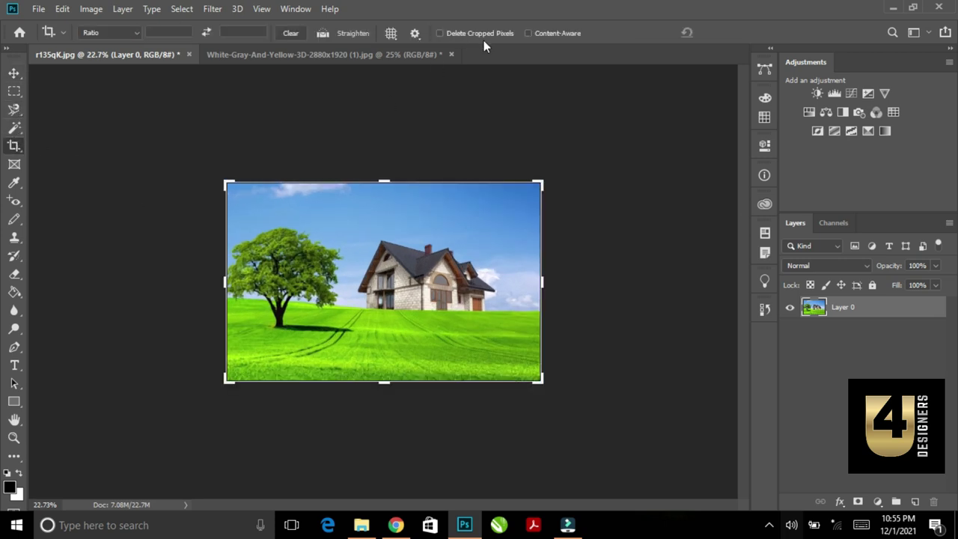
{"action": "left_click", "coordinate": [440, 33]}
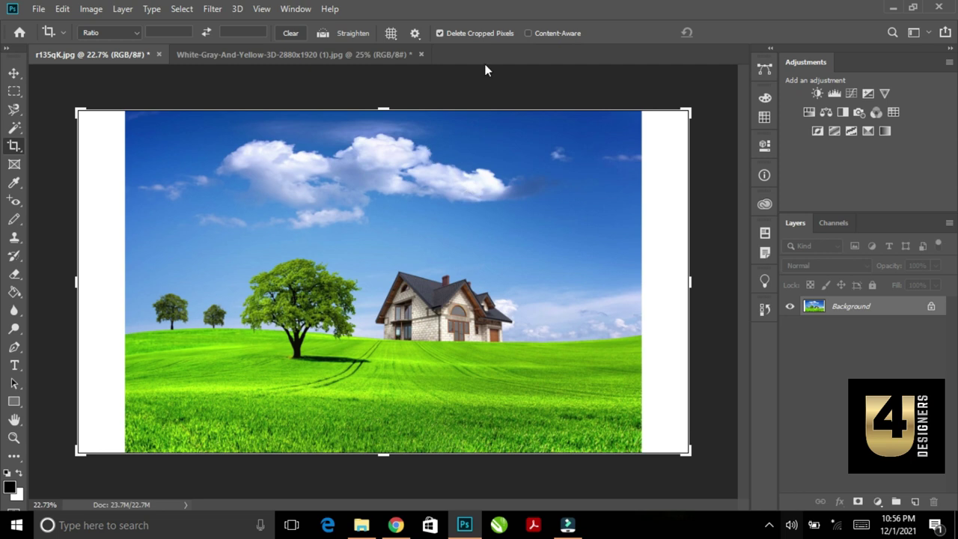
{"action": "left_click", "coordinate": [529, 33]}
Size the crop to a tall portrait frame around the tree and house, extending below the photo
{"action": "mouse_move", "coordinate": [688, 283]}
{"action": "left_mouse_down"}
{"action": "mouse_move", "coordinate": [625, 292]}
{"action": "mouse_move", "coordinate": [537, 282]}
{"action": "left_mouse_up"}
{"action": "left_click_drag", "start_coordinate": [78, 282], "coordinate": [232, 292]}
{"action": "left_click_drag", "start_coordinate": [383, 109], "coordinate": [385, 134]}
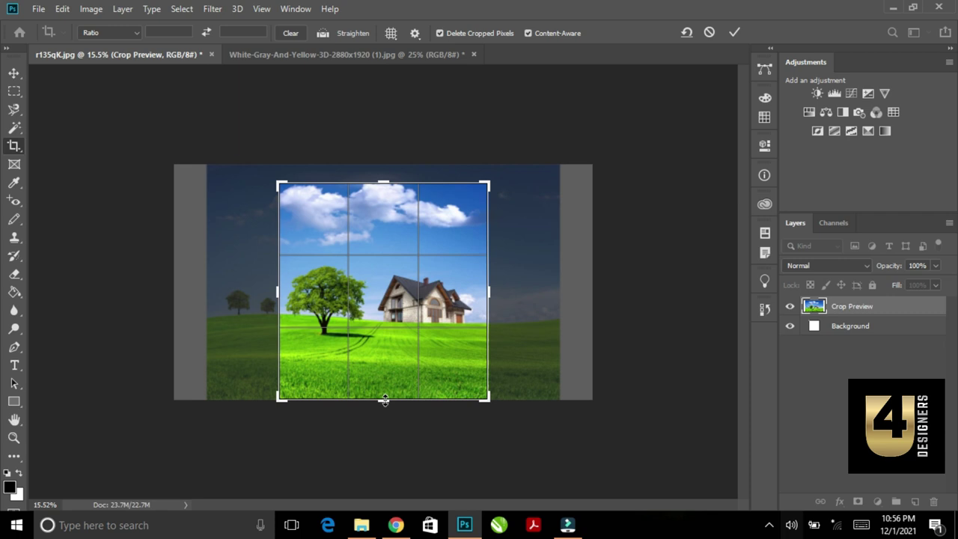
{"action": "left_click_drag", "start_coordinate": [383, 401], "coordinate": [386, 452]}
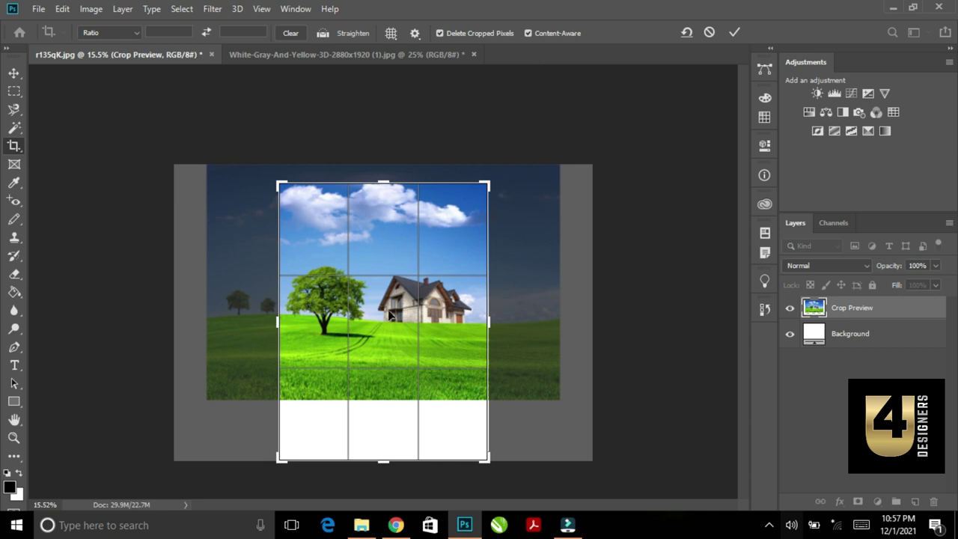
{"action": "key", "text": "ctrl+z"}
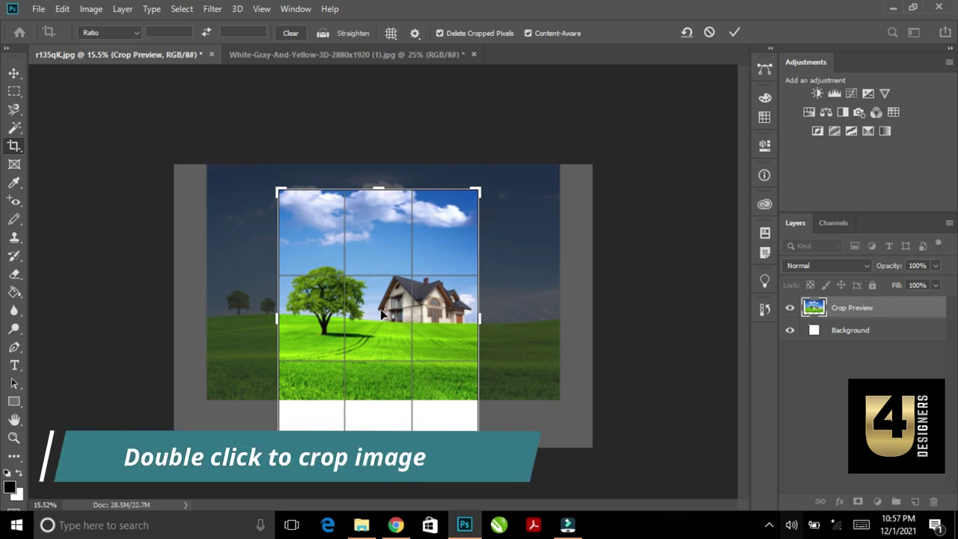
Apply the portrait crop, zoom to inspect it, then undo back to the wide bordered landscape
{"action": "left_click", "coordinate": [735, 33]}
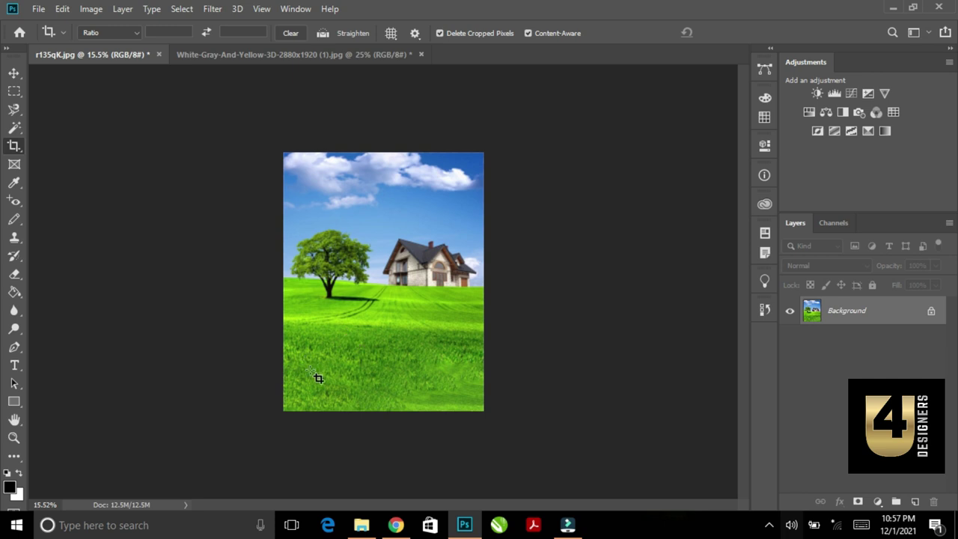
{"action": "scroll", "coordinate": [421, 402], "scroll_direction": "up", "scroll_amount": 1}
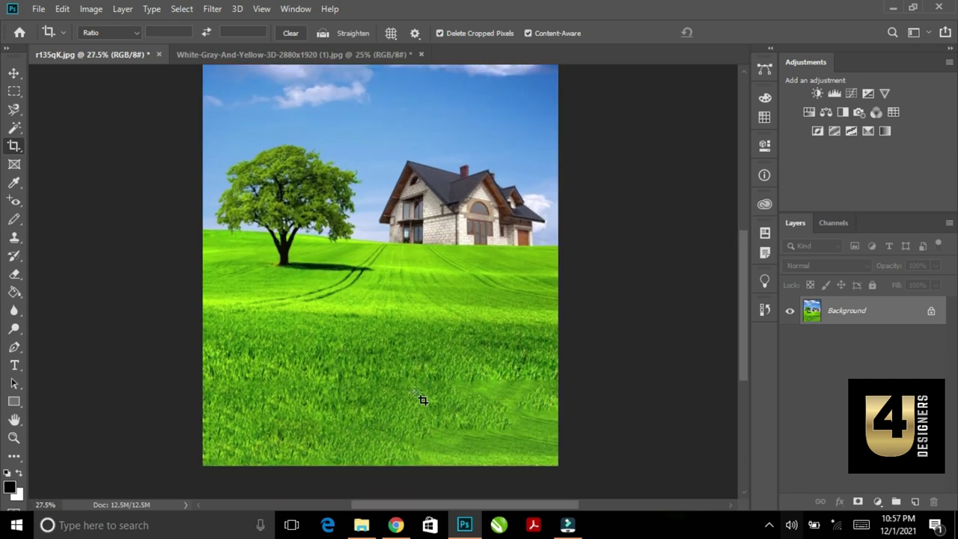
{"action": "scroll", "coordinate": [421, 397], "scroll_direction": "down", "scroll_amount": 2}
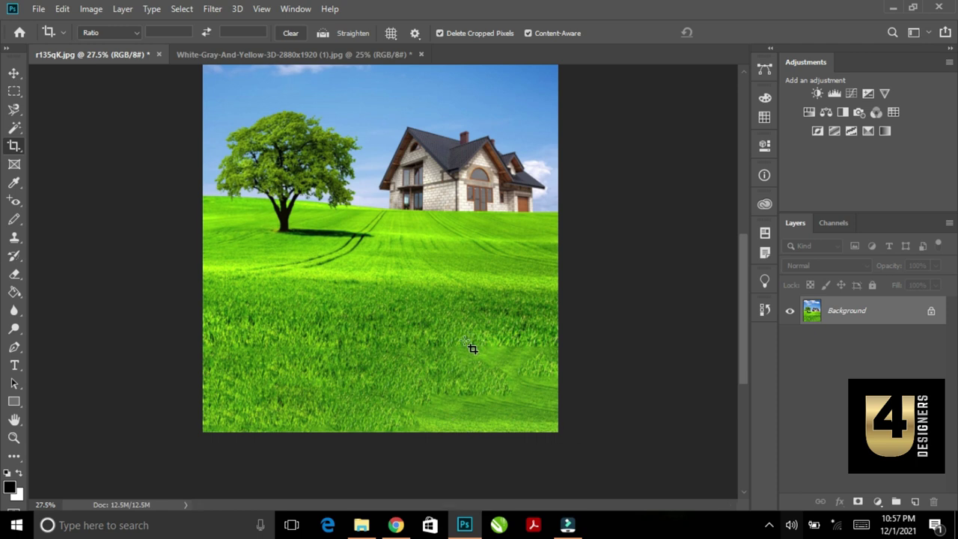
{"action": "scroll", "coordinate": [470, 346], "scroll_direction": "down", "scroll_amount": 2}
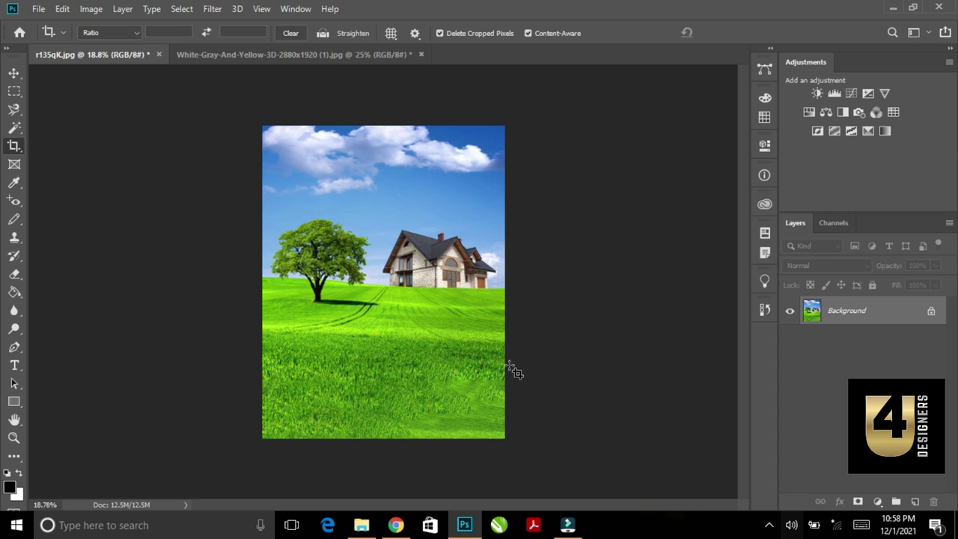
{"action": "key", "text": "ctrl+z"}
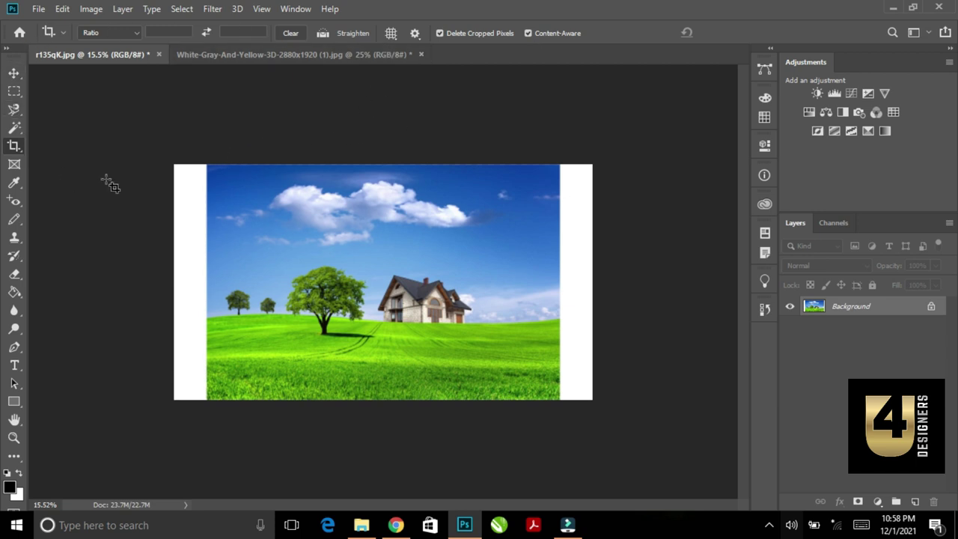
Switch from the Crop tool to the Perspective Crop Tool
{"action": "left_click", "coordinate": [340, 225]}
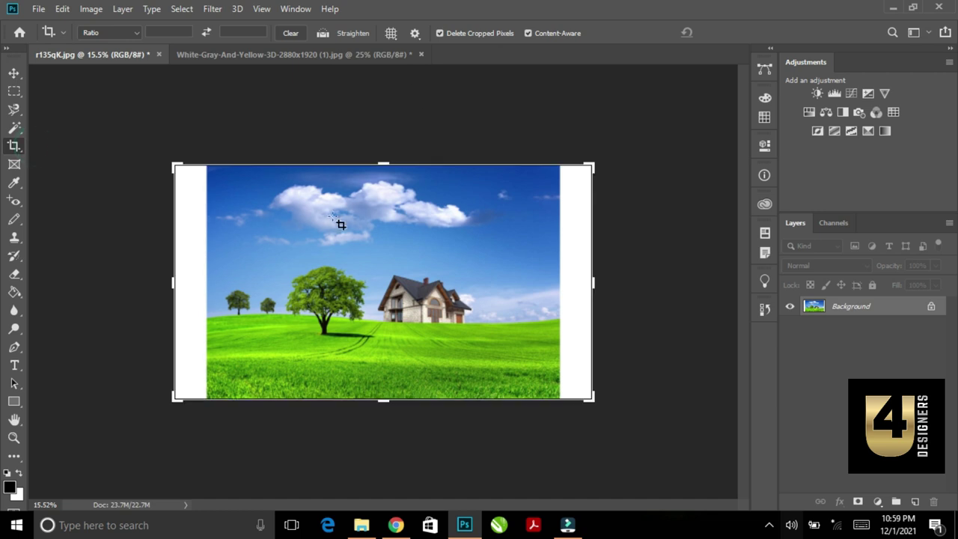
{"action": "right_click", "coordinate": [13, 148]}
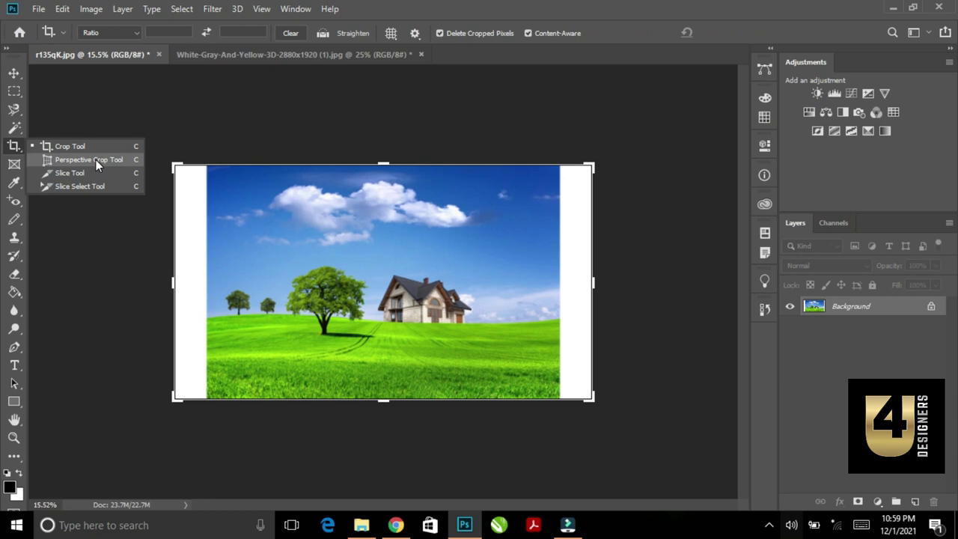
{"action": "left_click", "coordinate": [96, 160]}
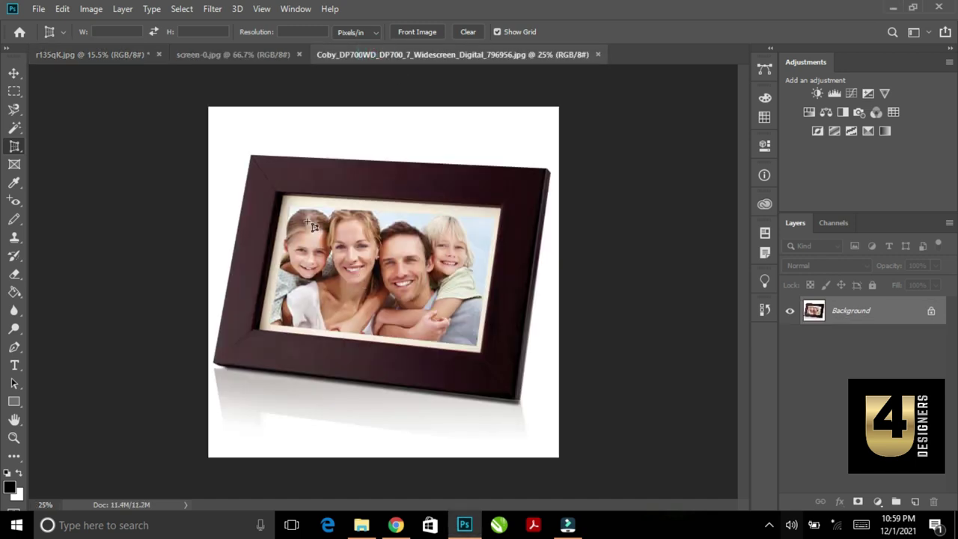
Check the screen-0.jpg tablet mockup, then return to the framed family photo document
{"action": "left_click", "coordinate": [364, 58]}
{"action": "left_click", "coordinate": [254, 56]}
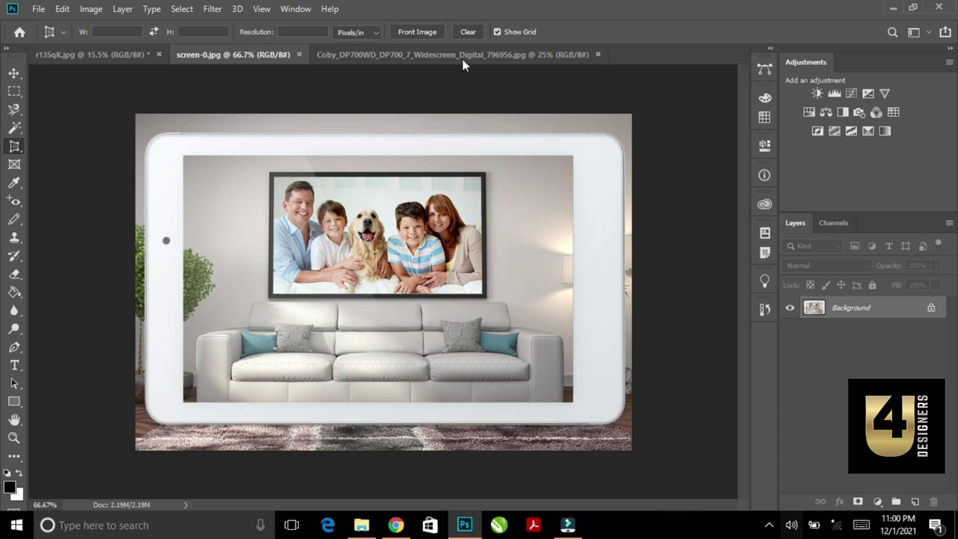
{"action": "left_click", "coordinate": [439, 56]}
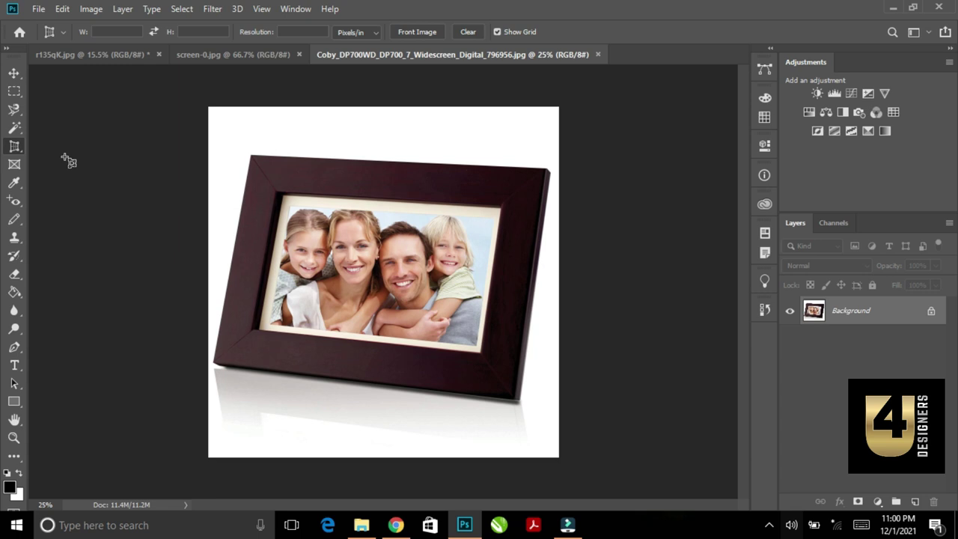
{"action": "right_click", "coordinate": [14, 148]}
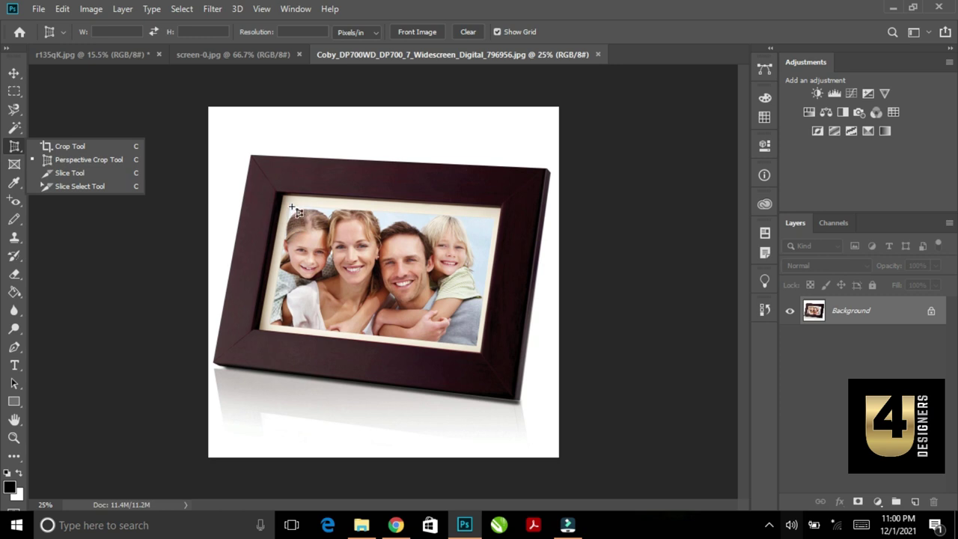
Mark the family photo's four inner corners and commit the perspective crop to a flat 2.82M rectangle
{"action": "left_click", "coordinate": [292, 208]}
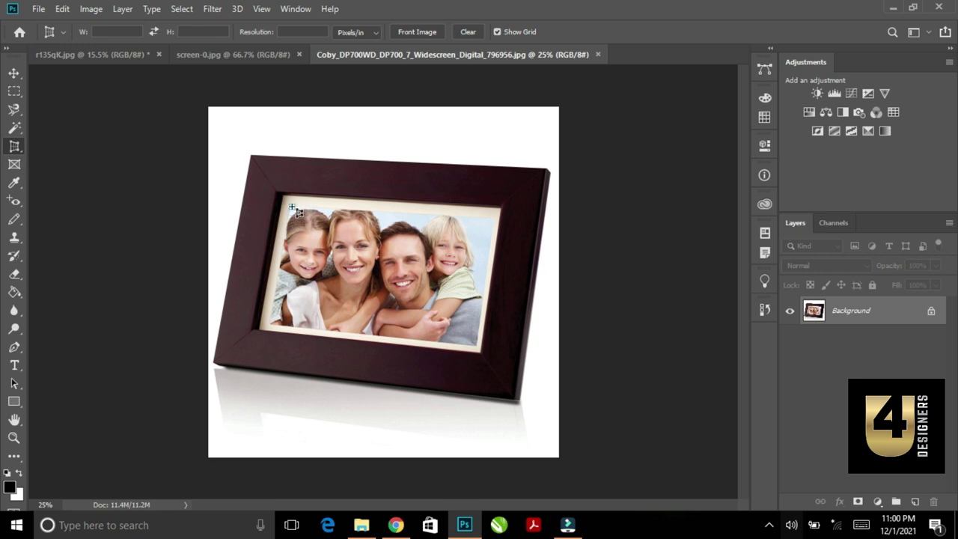
{"action": "left_click", "coordinate": [267, 322]}
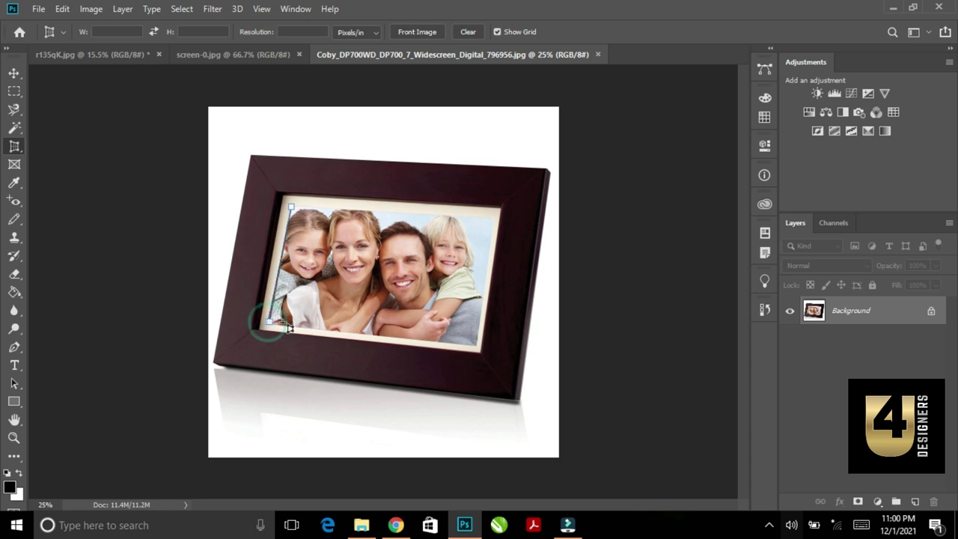
{"action": "left_click", "coordinate": [476, 344]}
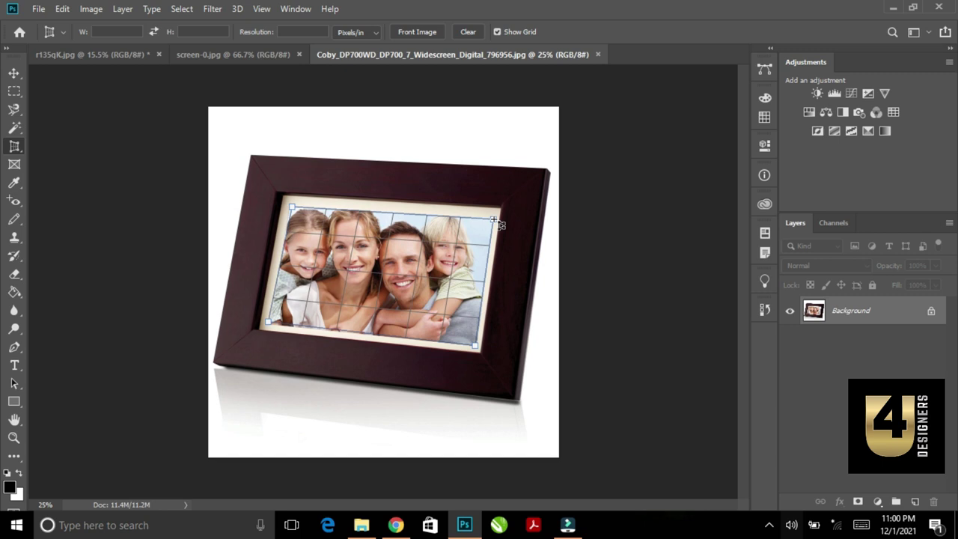
{"action": "left_click", "coordinate": [494, 220]}
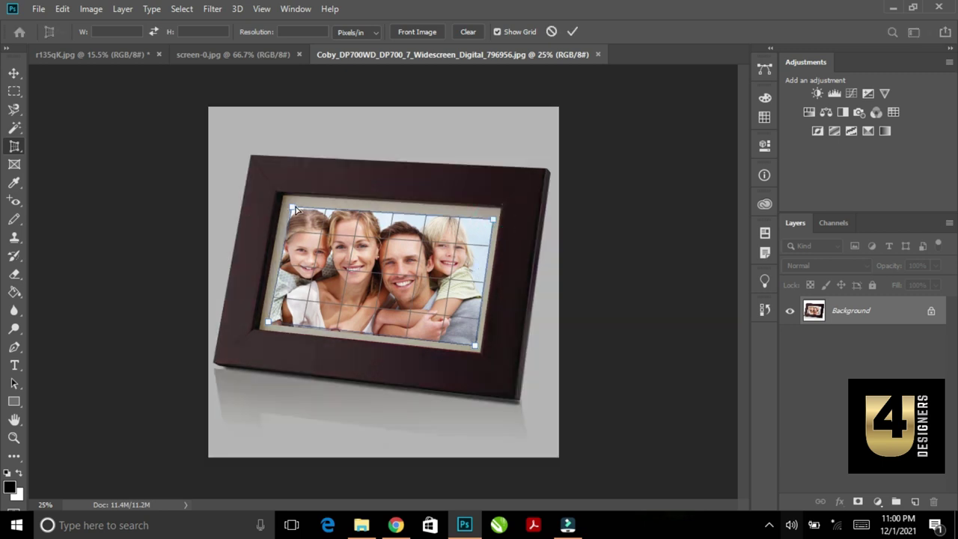
{"action": "left_click_drag", "start_coordinate": [291, 209], "coordinate": [289, 206]}
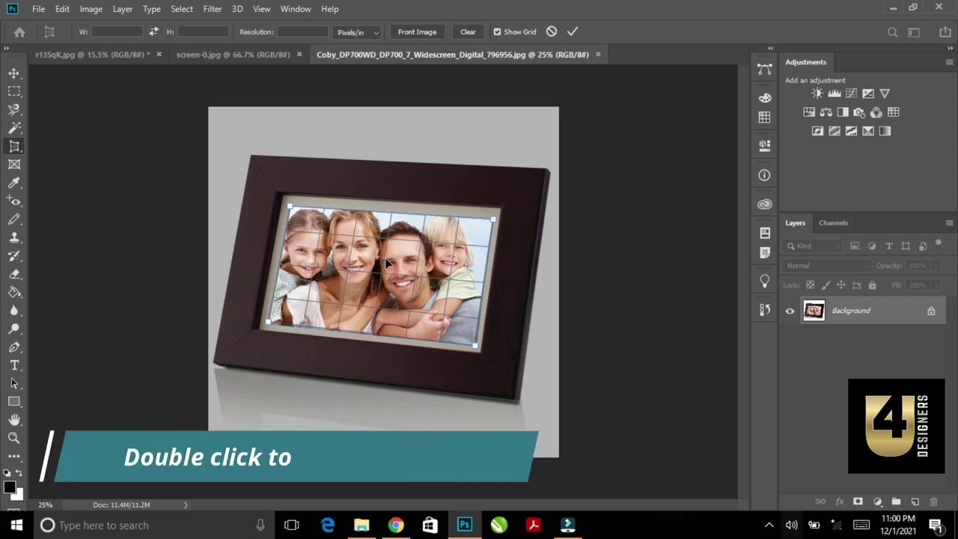
{"action": "left_click", "coordinate": [571, 32]}
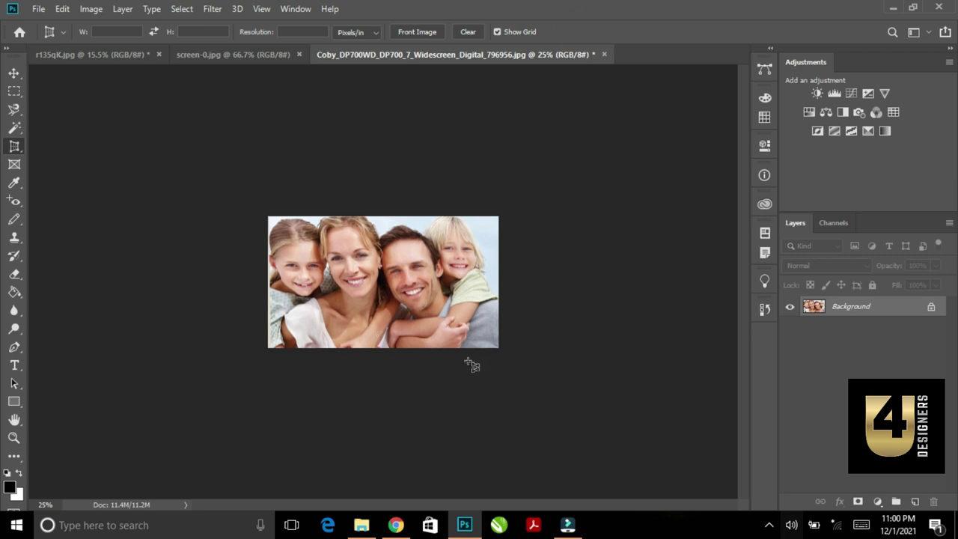
{"action": "scroll", "coordinate": [465, 338], "scroll_direction": "up", "scroll_amount": 1}
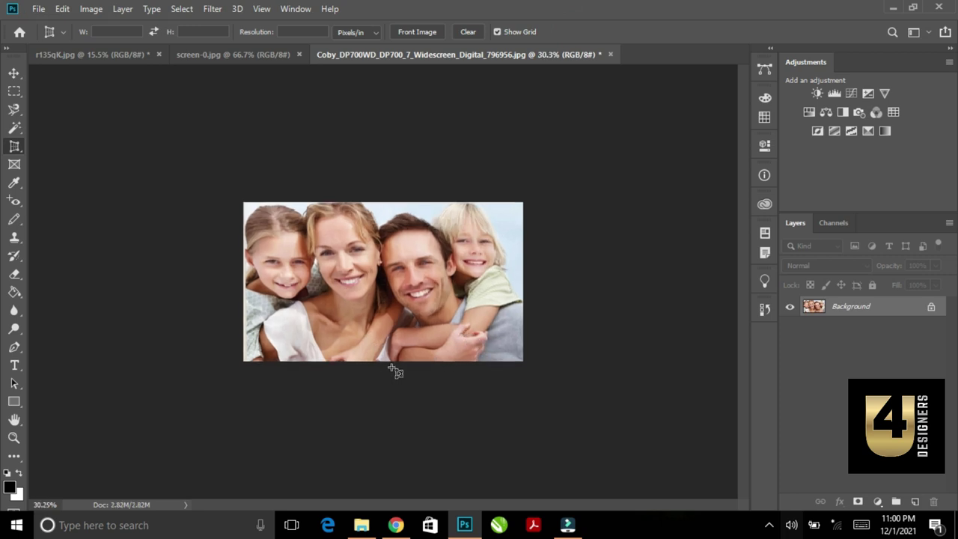
Bring the whole straightened family photo into the screen-0.jpg tablet mockup as Layer 1
{"action": "left_click", "coordinate": [13, 74]}
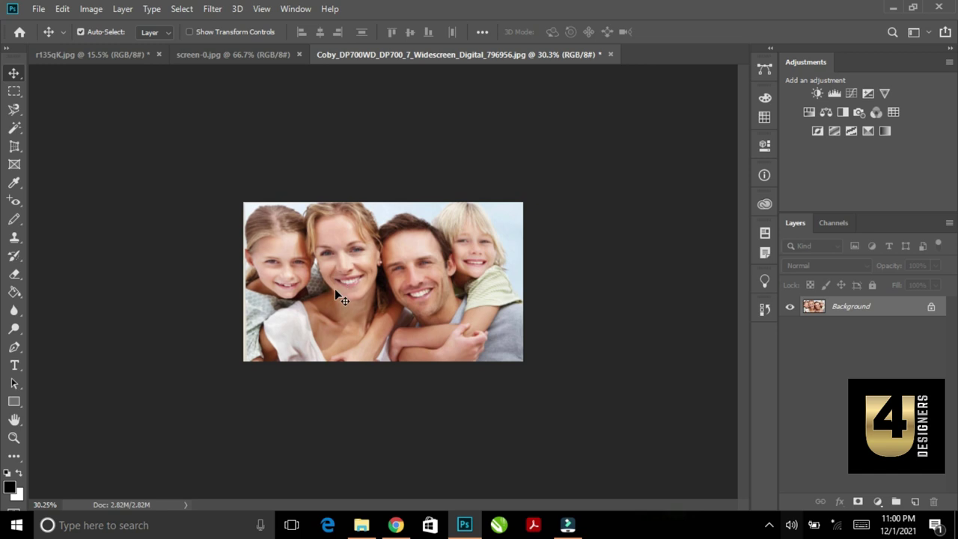
{"action": "key", "text": "ctrl+a"}
{"action": "mouse_move", "coordinate": [331, 231]}
{"action": "left_mouse_down"}
{"action": "mouse_move", "coordinate": [265, 58]}
{"action": "mouse_move", "coordinate": [328, 227]}
{"action": "left_mouse_up"}
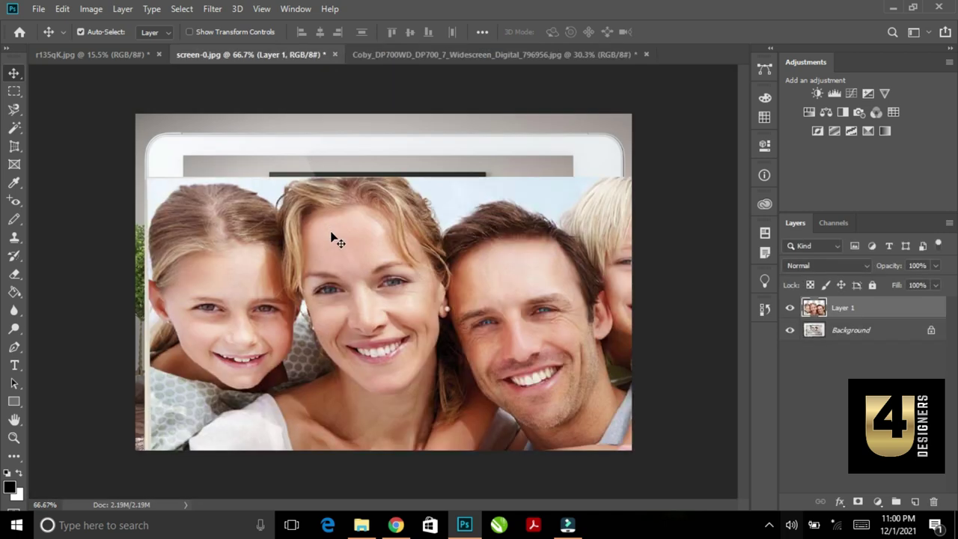
Scale and position the family photo so it fills the wall frame, then commit
{"action": "key", "text": "ctrl+t"}
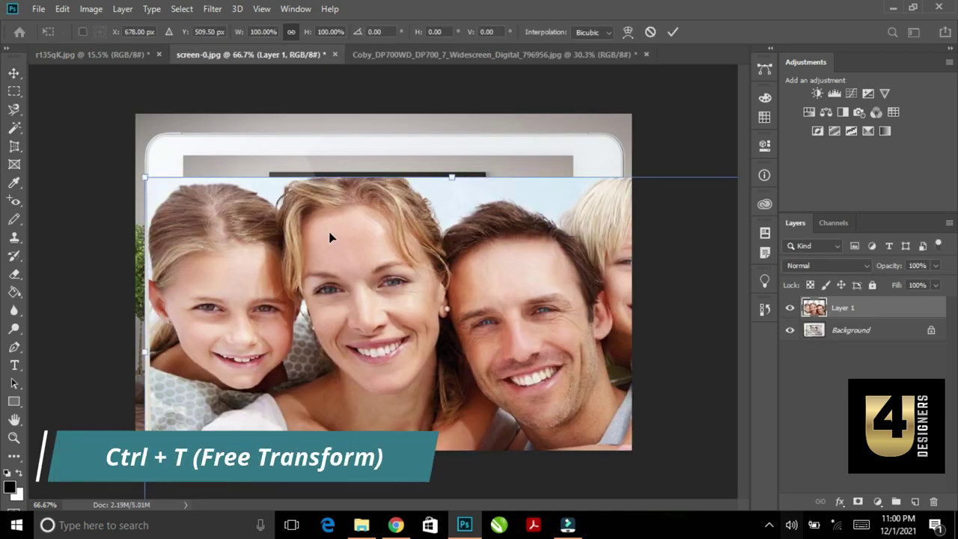
{"action": "mouse_move", "coordinate": [142, 174]}
{"action": "left_mouse_down"}
{"action": "mouse_move", "coordinate": [451, 360]}
{"action": "mouse_move", "coordinate": [277, 163]}
{"action": "mouse_move", "coordinate": [384, 220]}
{"action": "left_mouse_up"}
{"action": "left_click_drag", "start_coordinate": [459, 283], "coordinate": [347, 237]}
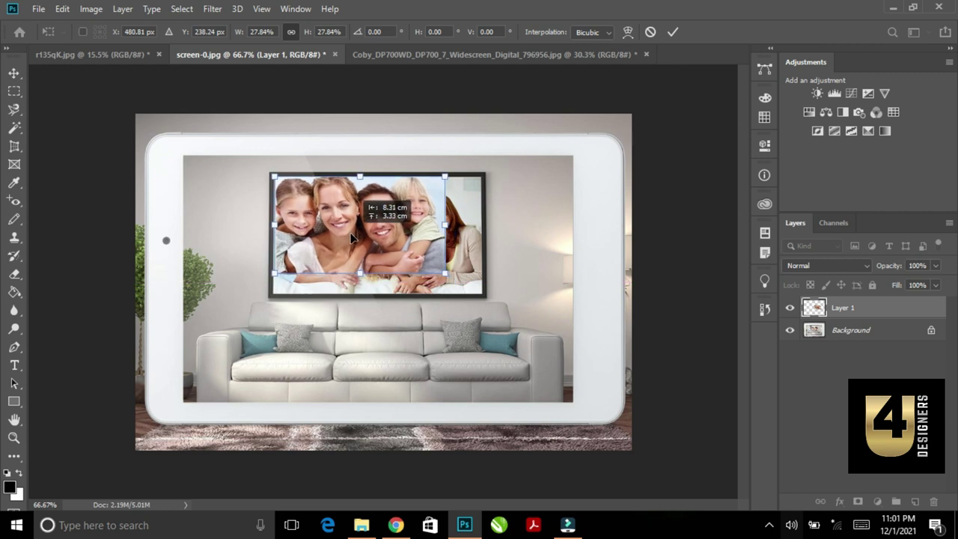
{"action": "left_click_drag", "start_coordinate": [446, 277], "coordinate": [482, 295]}
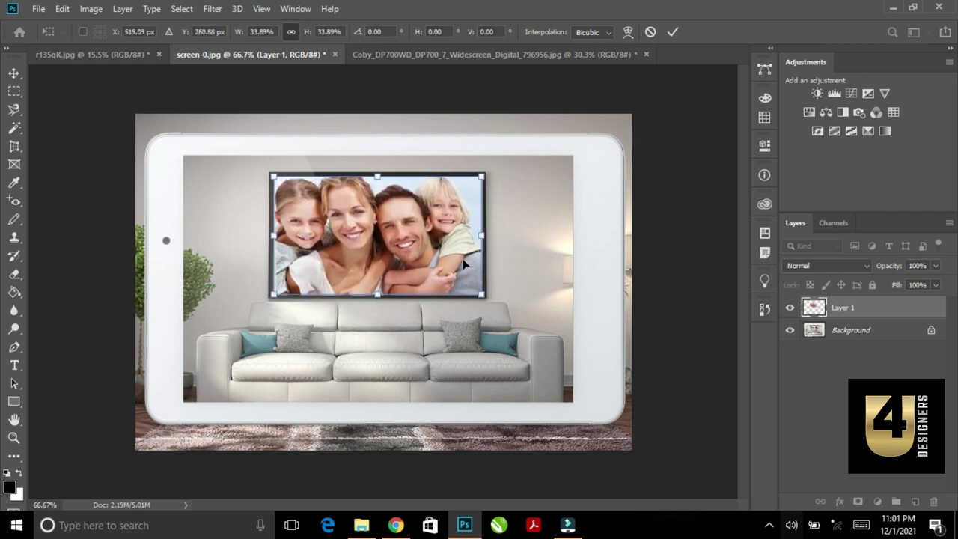
{"action": "double_click", "coordinate": [428, 214]}
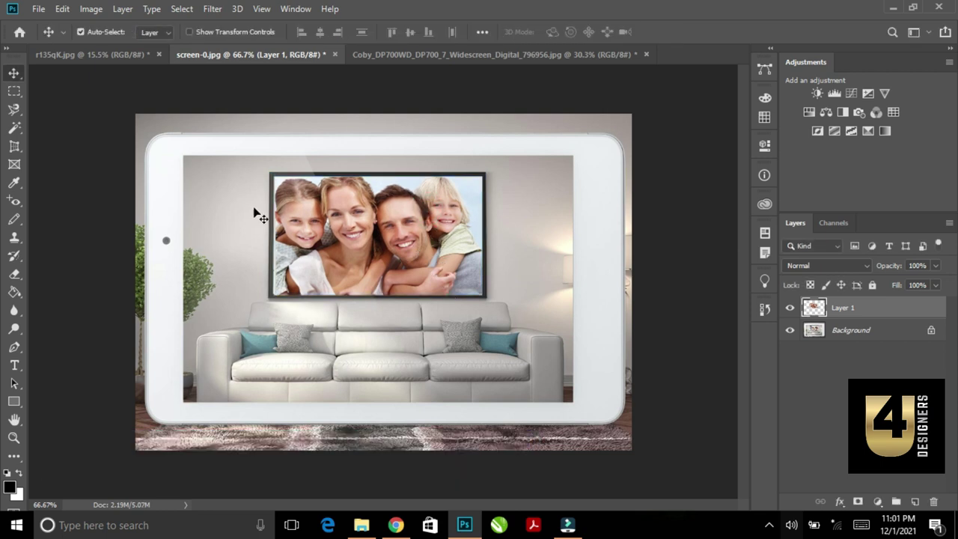
Undo the perspective crop on the framed photo, recheck the mockup, and reselect Perspective Crop Tool
{"action": "left_click", "coordinate": [422, 56]}
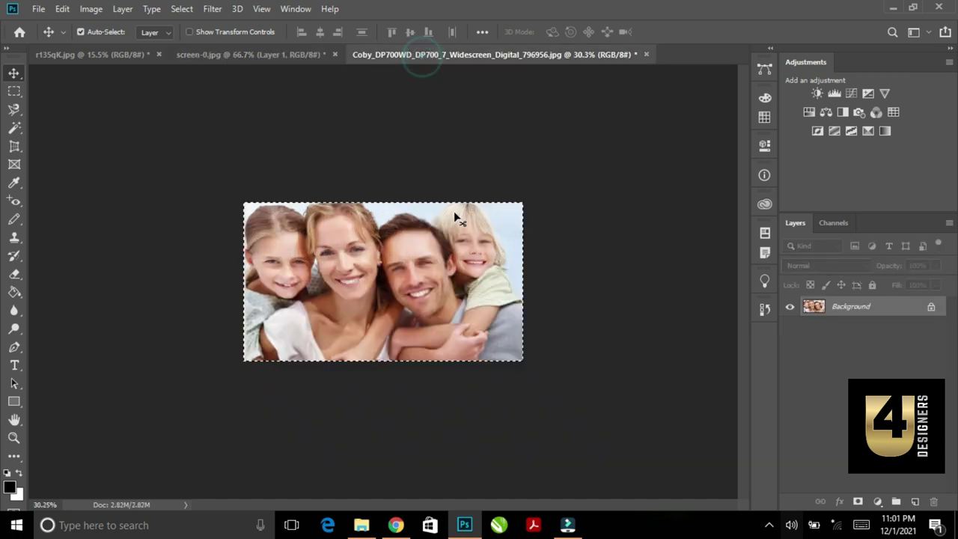
{"action": "key", "text": "ctrl+z"}
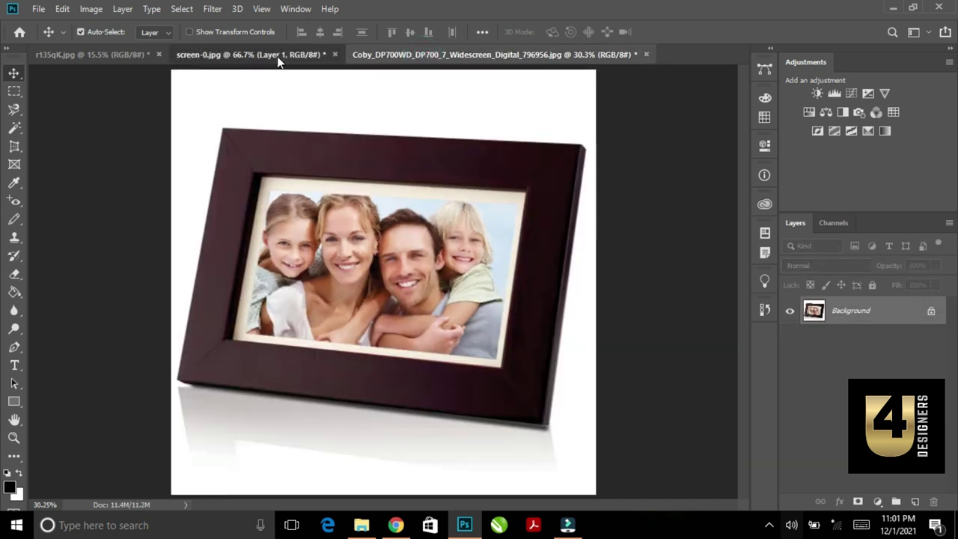
{"action": "left_click", "coordinate": [251, 55]}
{"action": "left_click", "coordinate": [449, 55]}
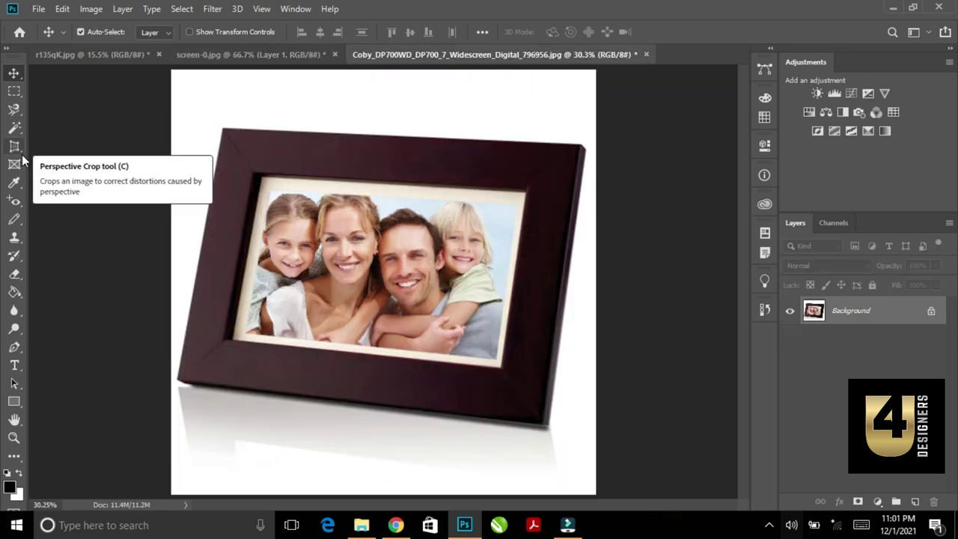
{"action": "left_click", "coordinate": [14, 145]}
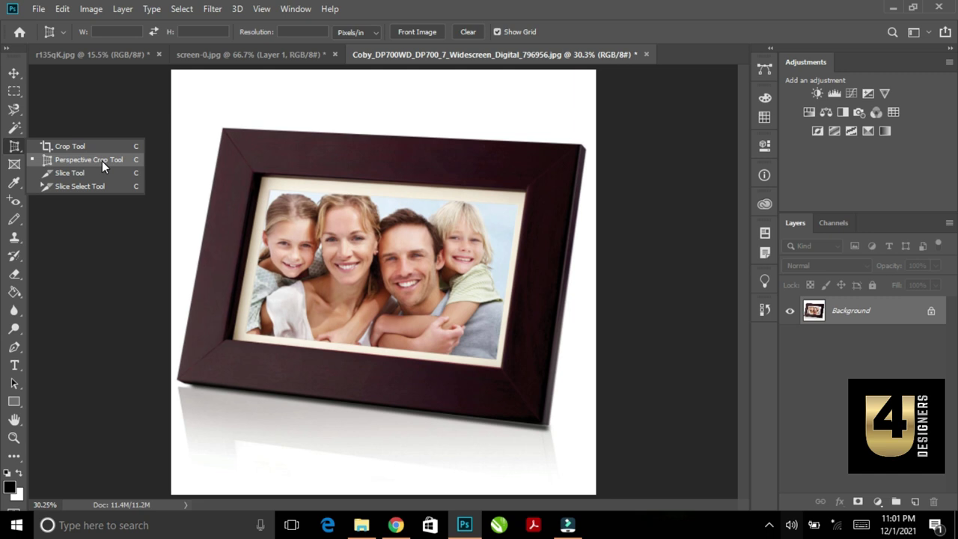
{"action": "left_click", "coordinate": [103, 161]}
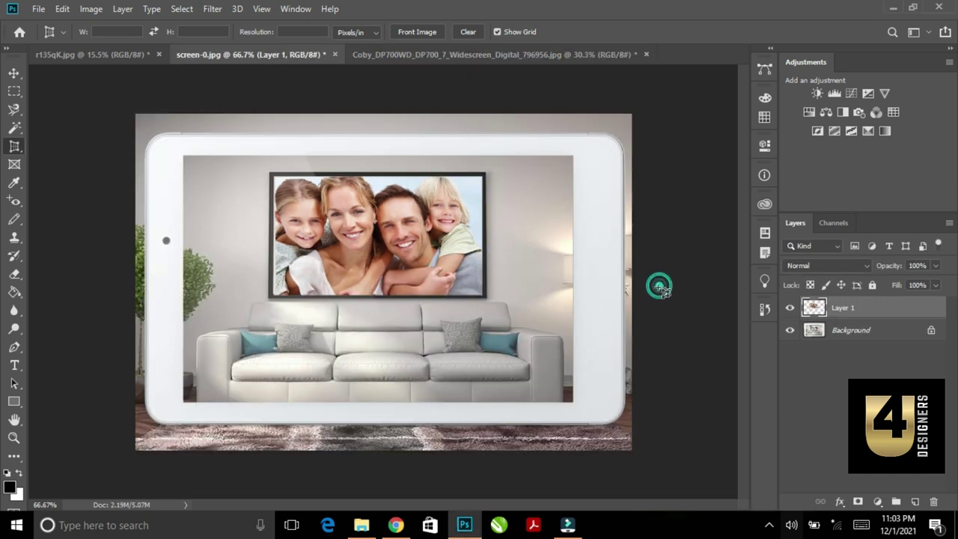